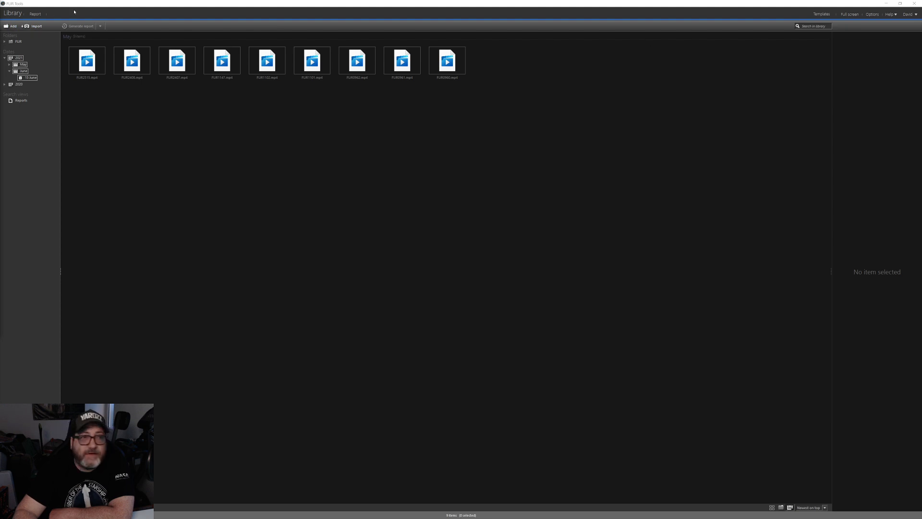
Leave the Report page for the Library and browse the date tree to the June 2020 images.
left_click(36, 14)
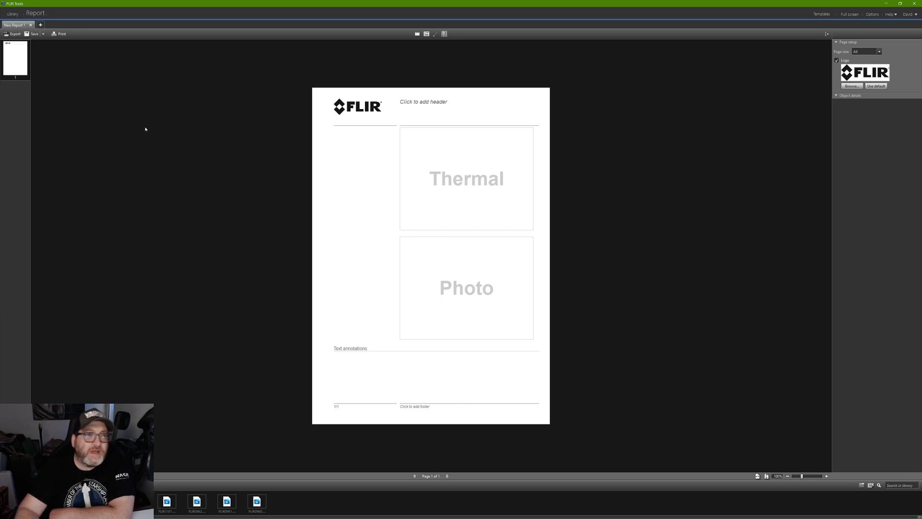
left_click(14, 16)
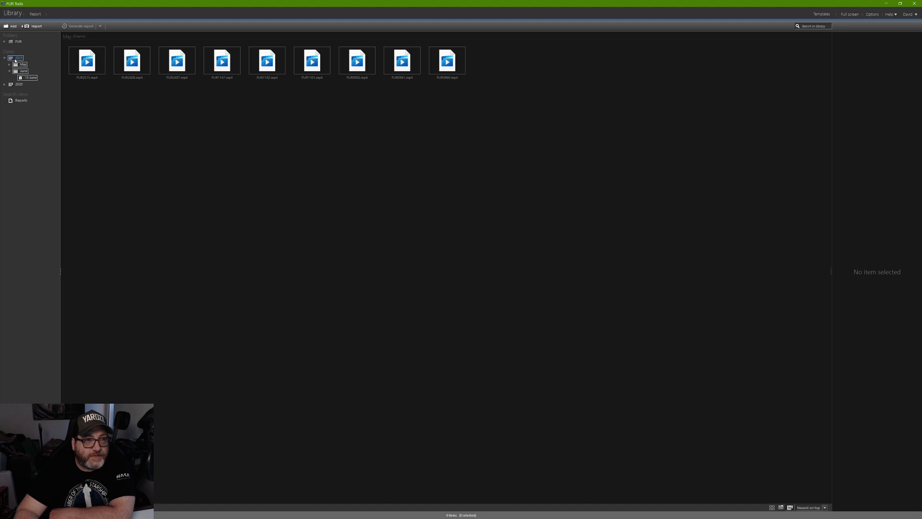
double_click(19, 64)
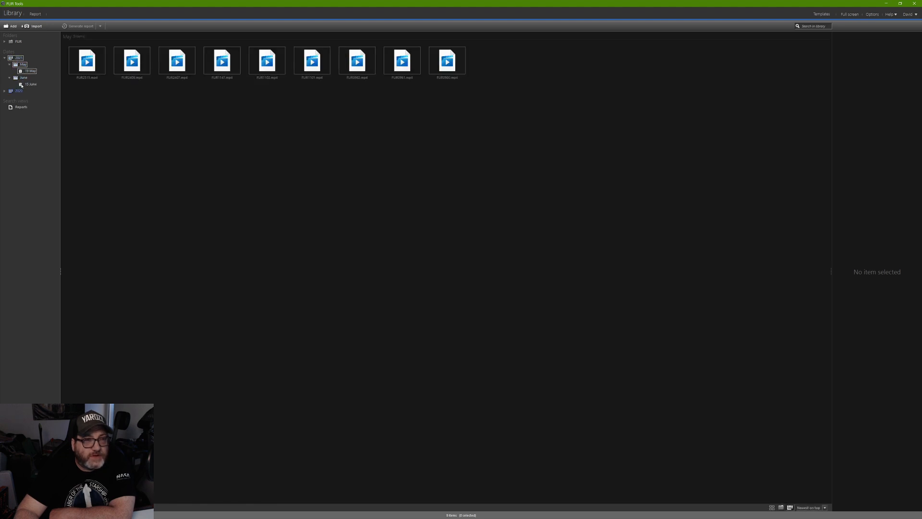
left_click(21, 78)
double_click(21, 92)
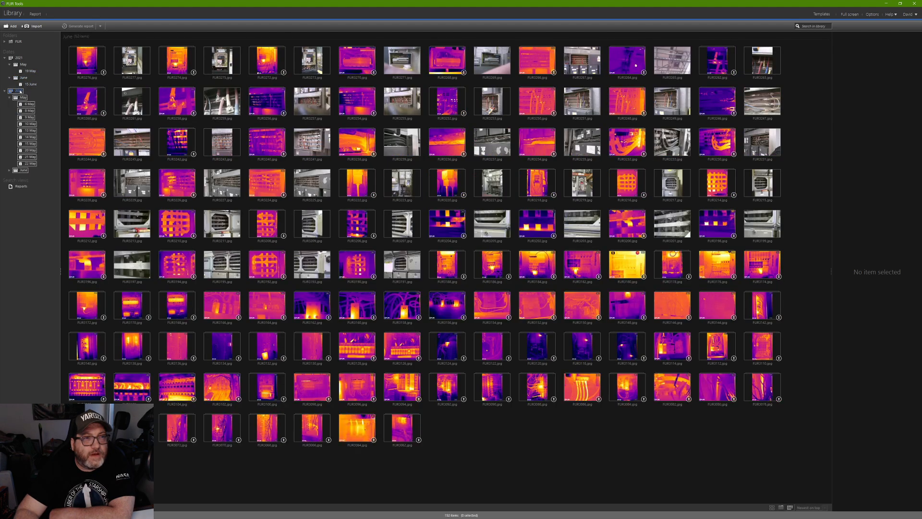
Expand 2020 and its June dates, pick 21 May, and open FLIR1401.jpg full-size.
double_click(18, 91)
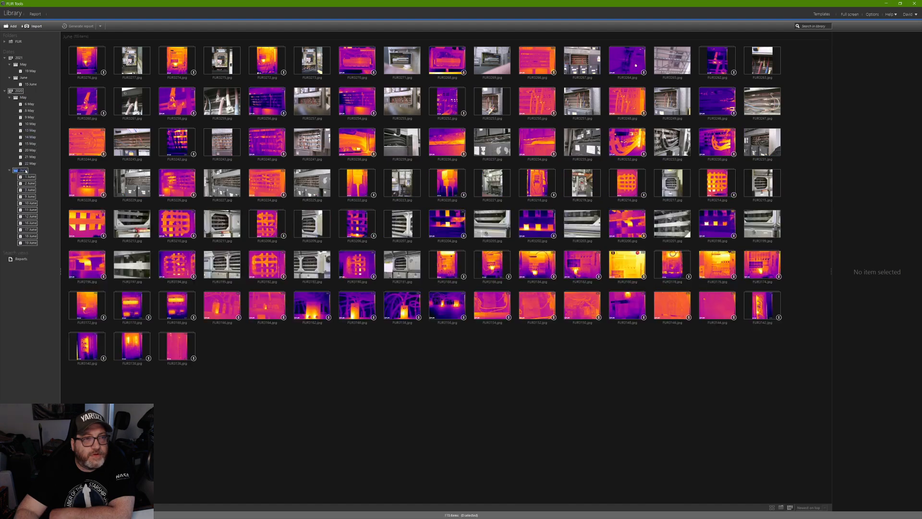
double_click(23, 170)
left_click(30, 157)
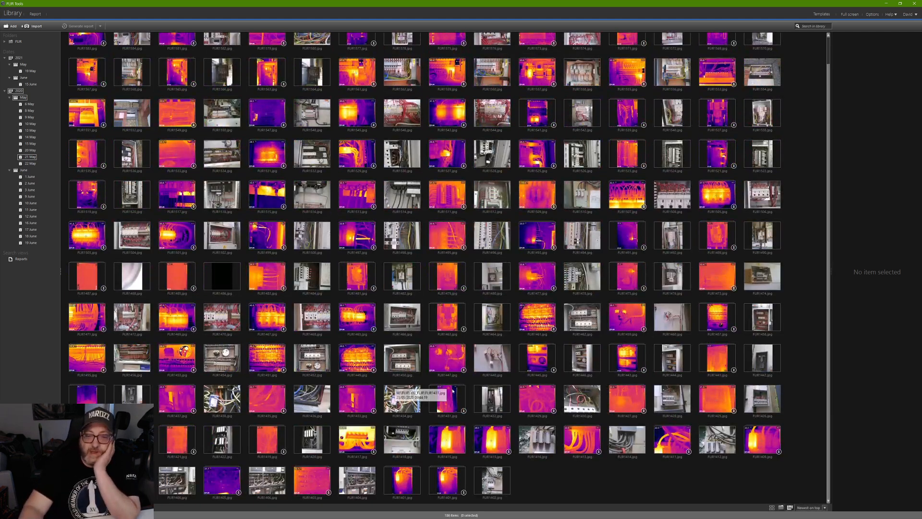
double_click(403, 488)
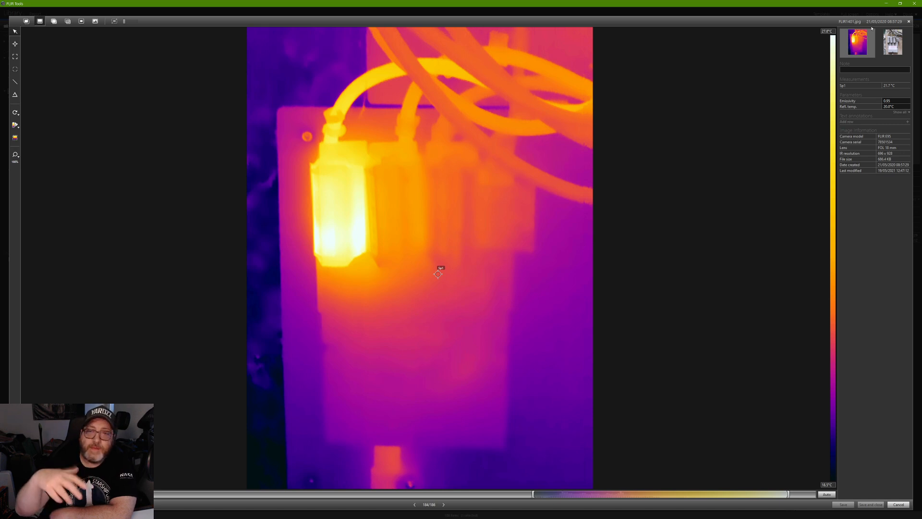
Close the editor and preview the FLIR1401.jpg thumbnail, checking and dismissing its context menu.
left_click(909, 21)
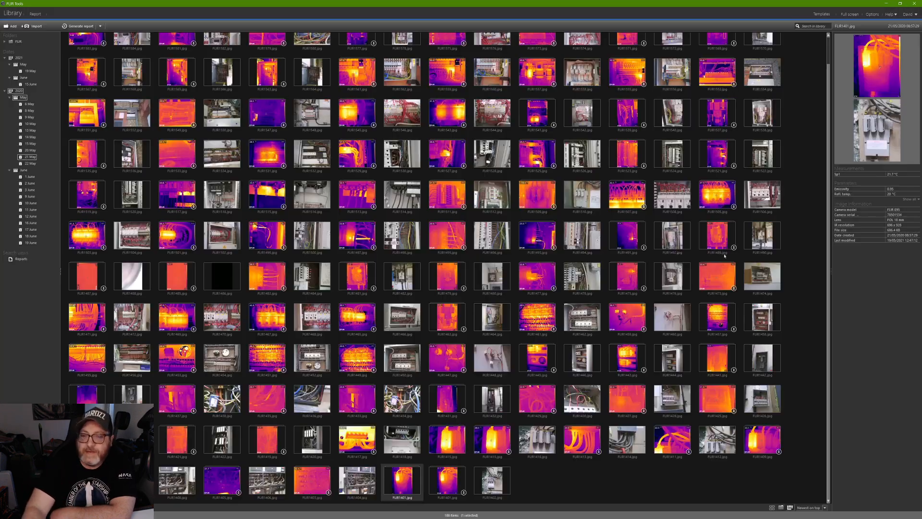
left_click(451, 489)
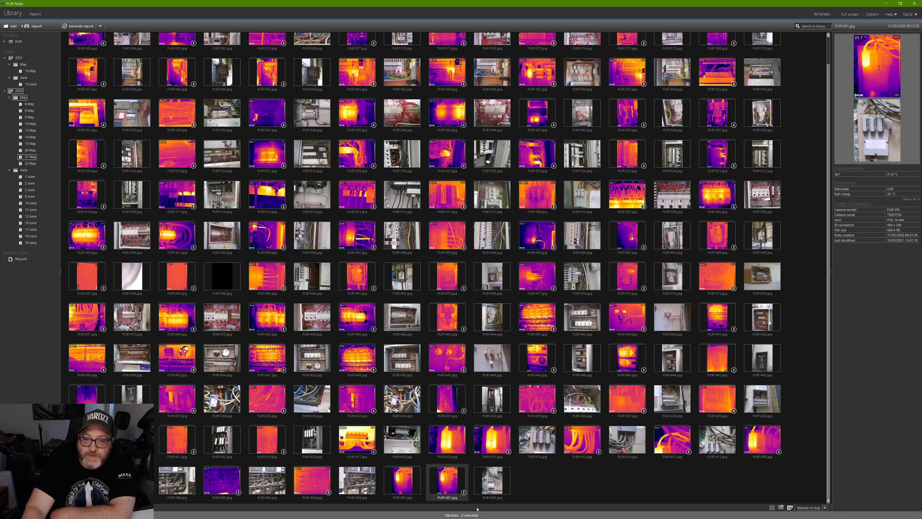
right_click(464, 494)
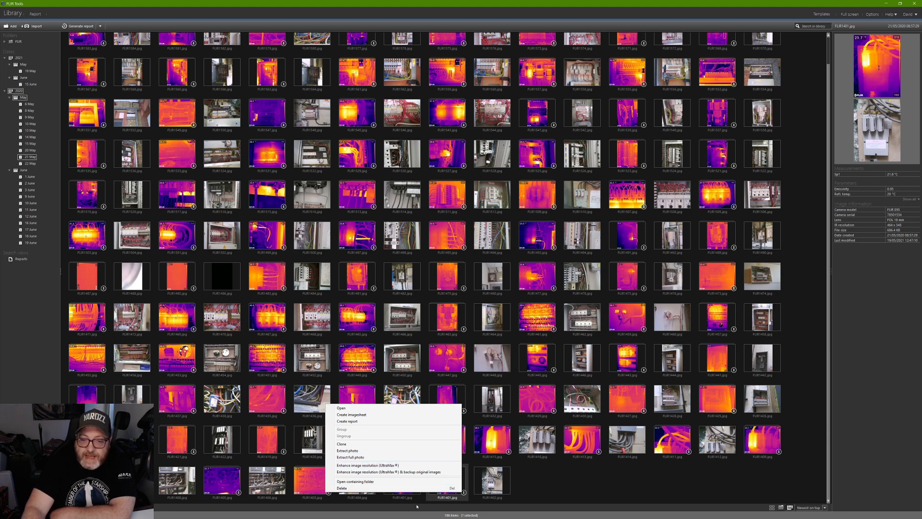
left_click(439, 496)
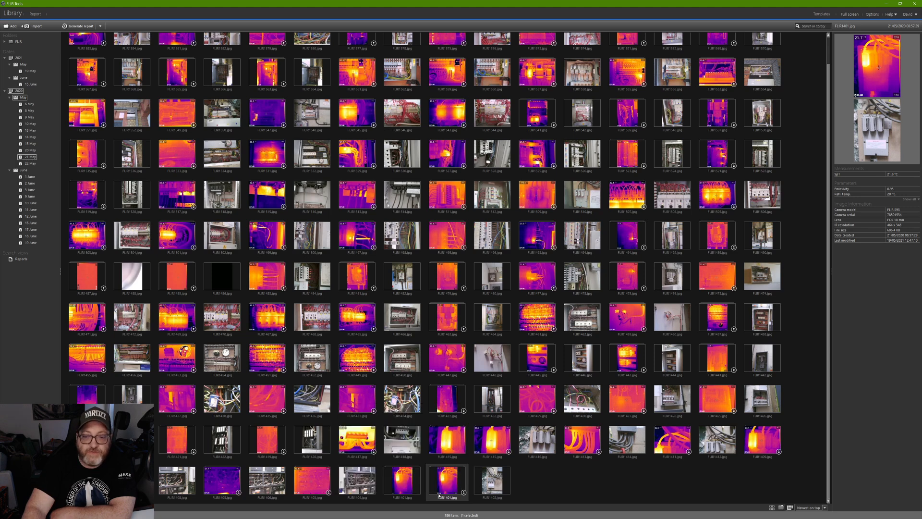
double_click(452, 473)
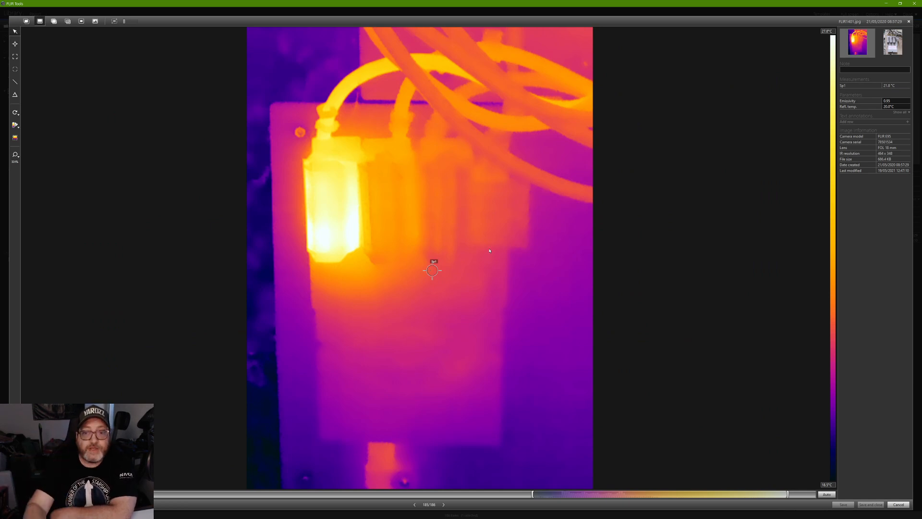
mouse_move(434, 265)
left_mouse_down()
mouse_move(383, 181)
mouse_move(330, 129)
mouse_move(326, 137)
left_mouse_up()
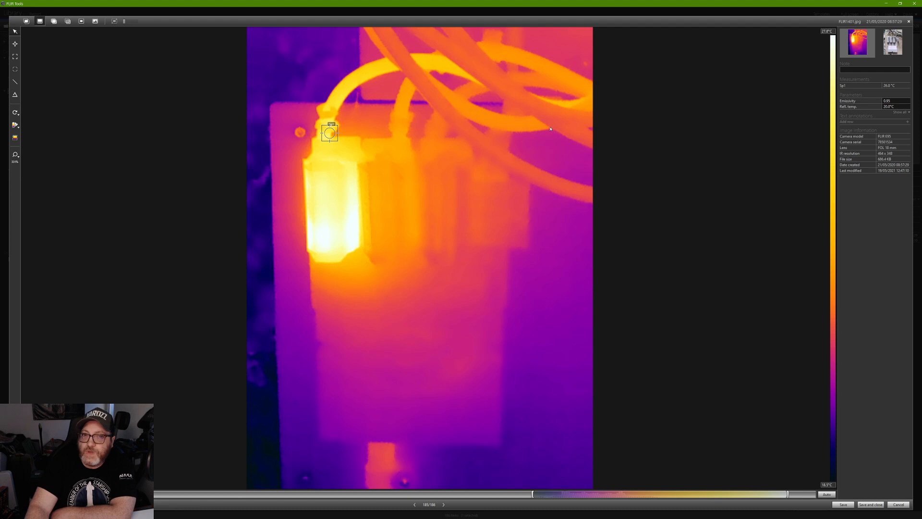
mouse_move(330, 134)
left_mouse_down()
mouse_move(299, 132)
mouse_move(327, 155)
mouse_move(389, 164)
left_mouse_up()
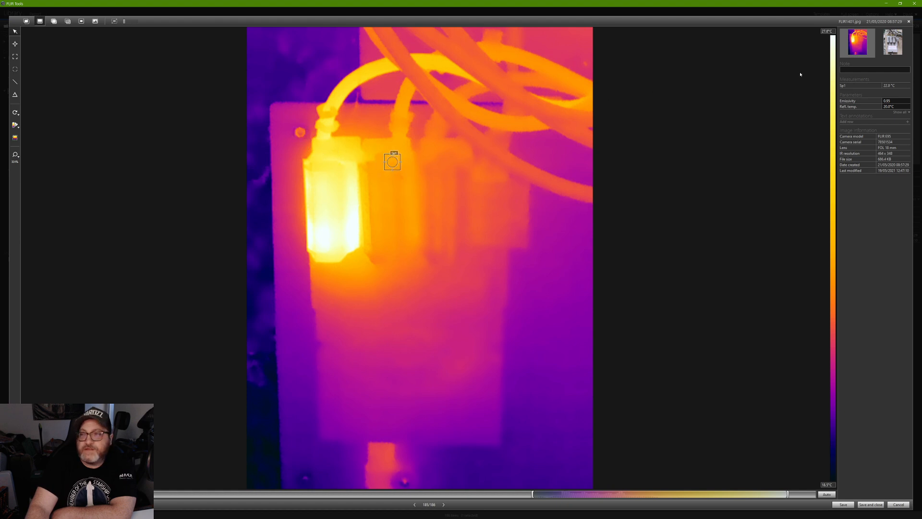
left_click(886, 48)
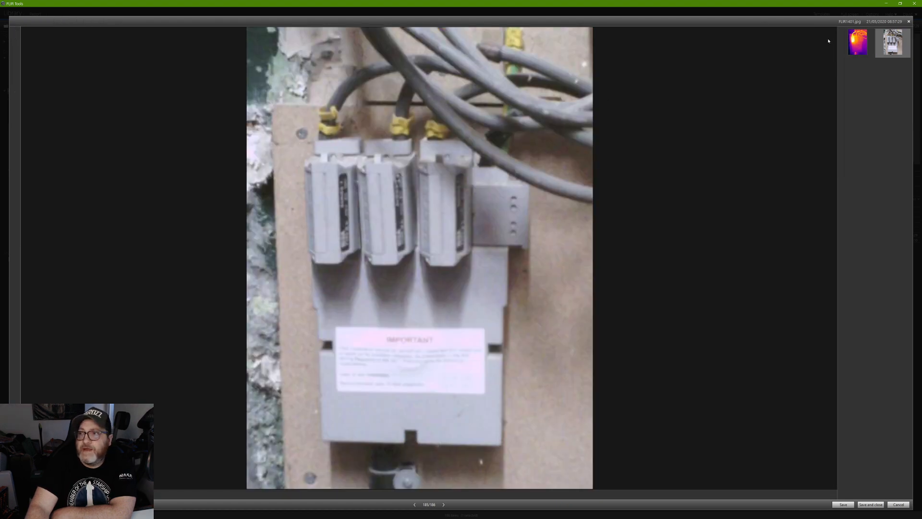
left_click(852, 44)
left_click_drag(391, 163, 300, 131)
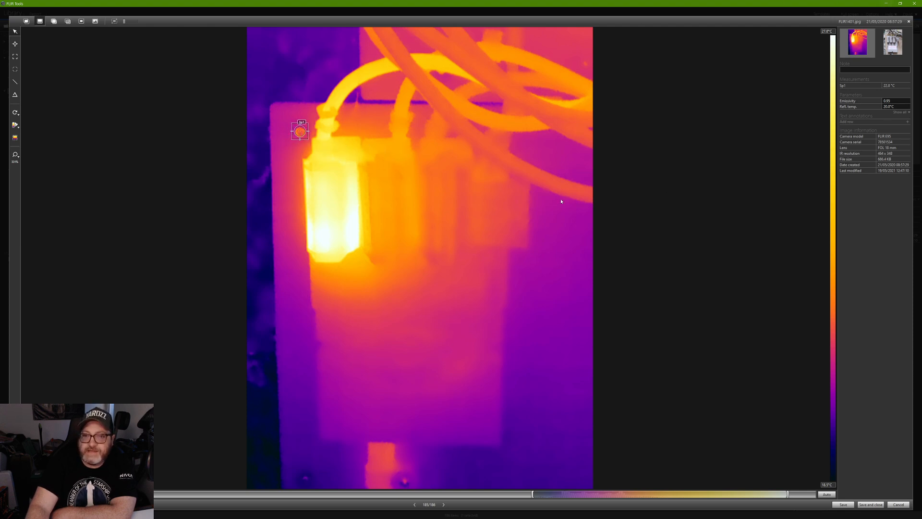
left_click(908, 21)
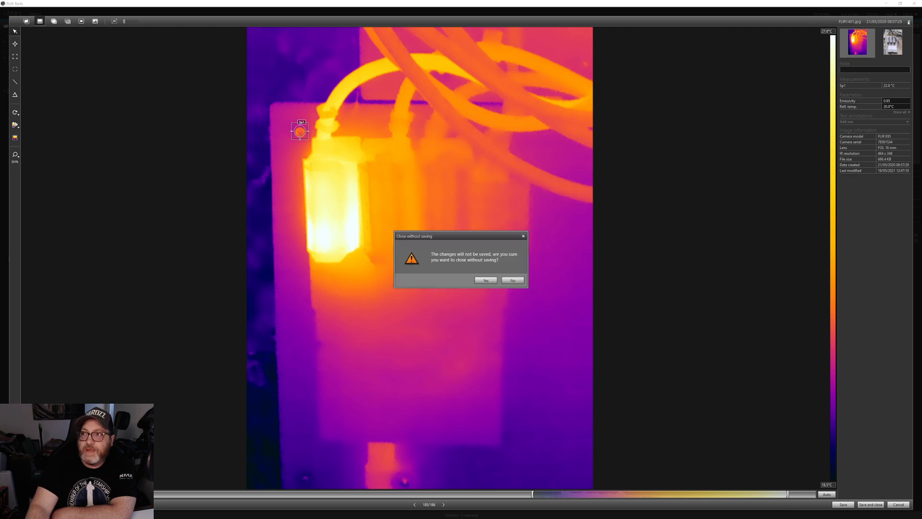
Reopen FLIR1401.jpg without saving, move Sp1 onto the hot fuse, delete it, and show the visual photo.
left_click(487, 280)
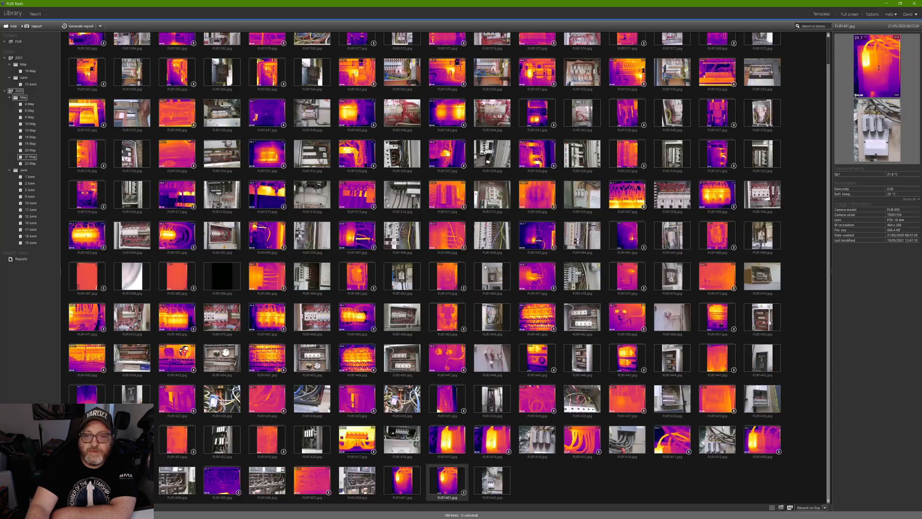
double_click(402, 487)
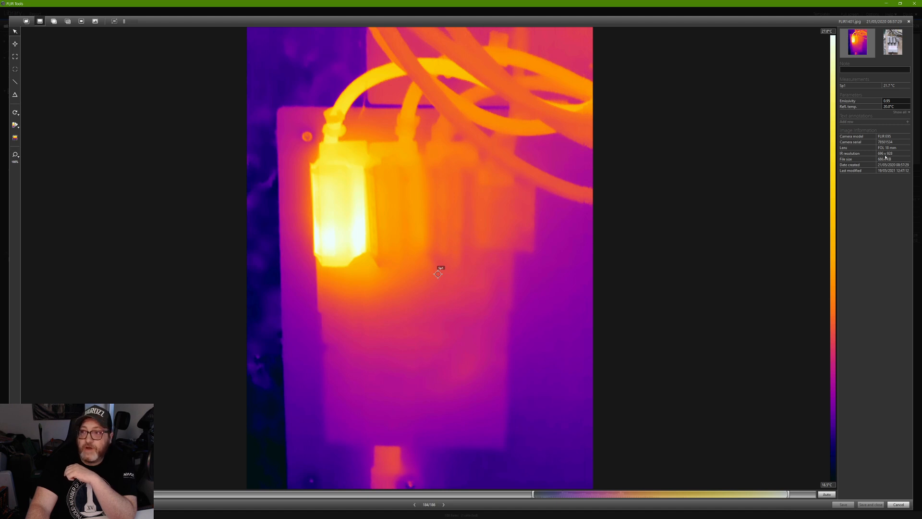
mouse_move(437, 274)
left_mouse_down()
mouse_move(372, 170)
mouse_move(304, 136)
mouse_move(340, 146)
mouse_move(333, 149)
left_mouse_up()
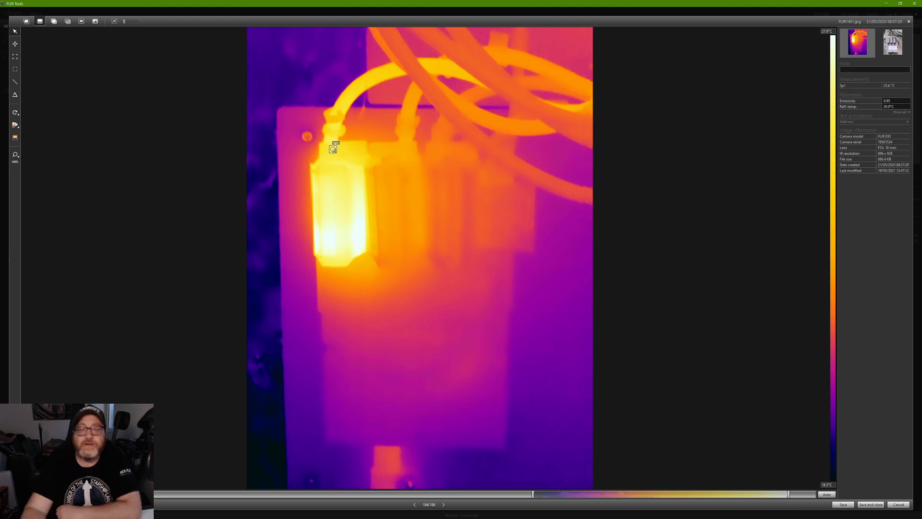
left_click_drag(333, 149, 353, 197)
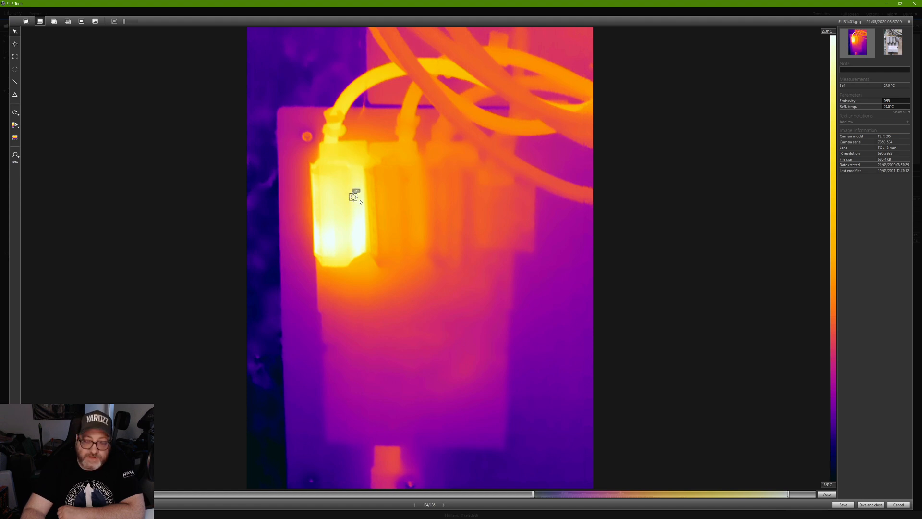
key("Delete")
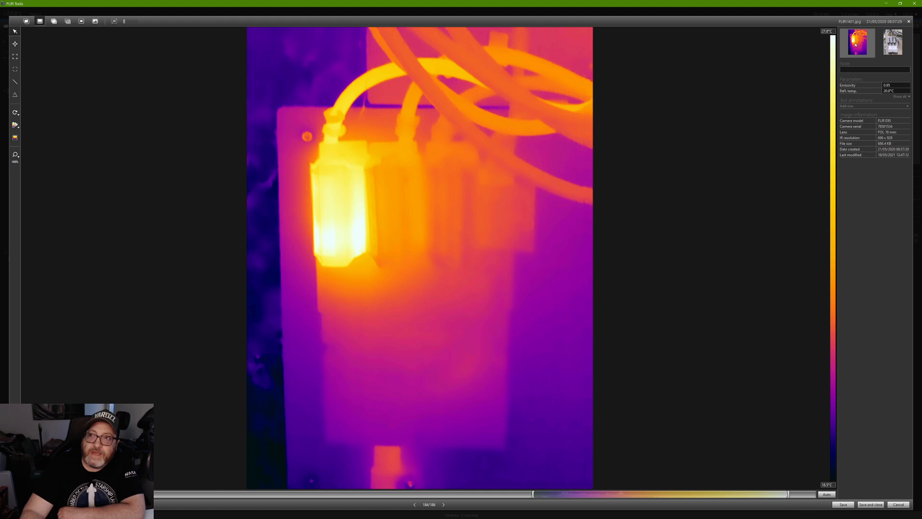
left_click(892, 45)
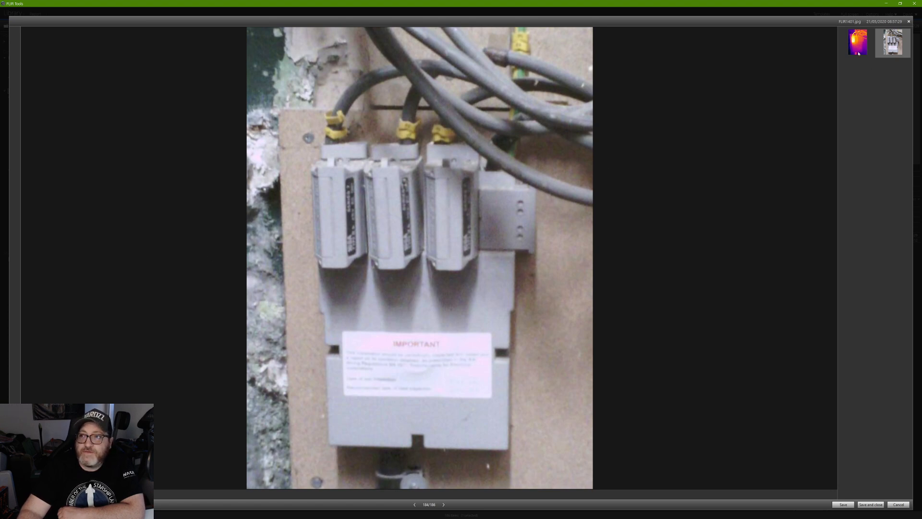
Compare the thermal image with the visual photo, ending on the thermal view.
left_click(858, 48)
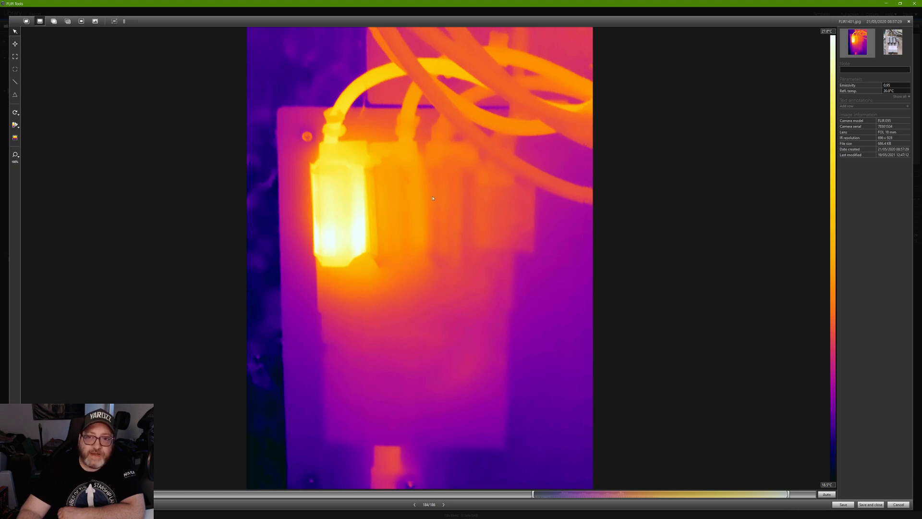
left_click(901, 42)
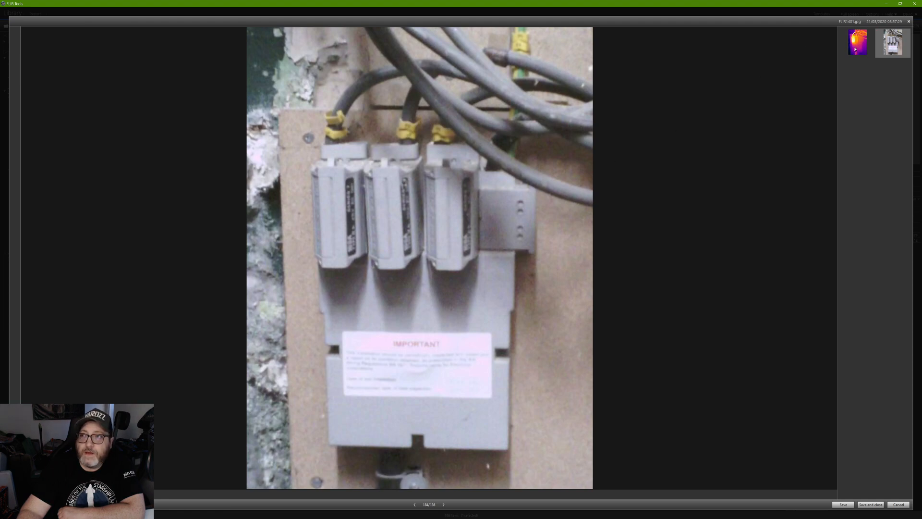
left_click(855, 50)
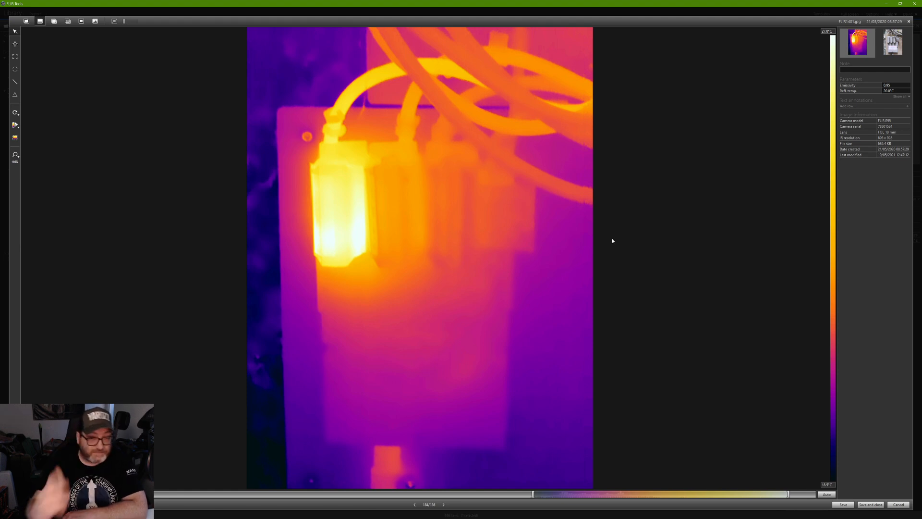
Try emissivity values of 0.0 and then 1.00 in the Parameters panel.
left_click(889, 90)
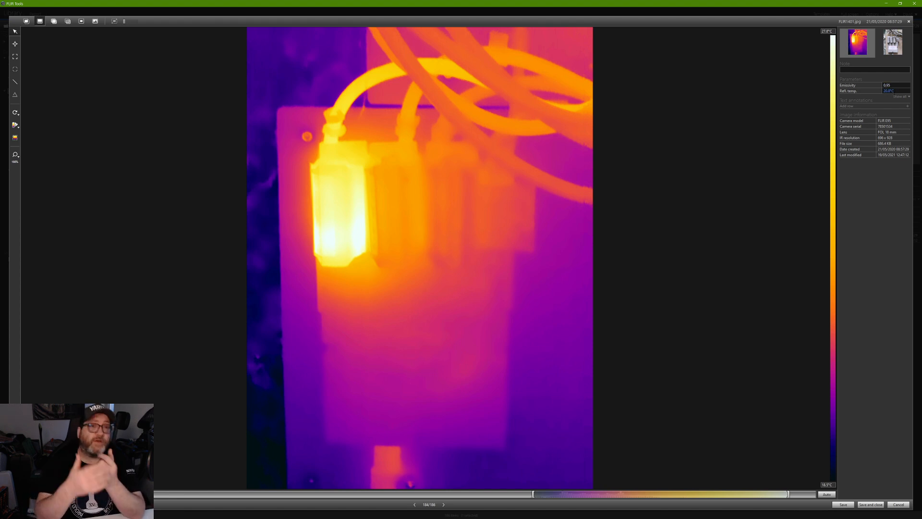
left_click(896, 84)
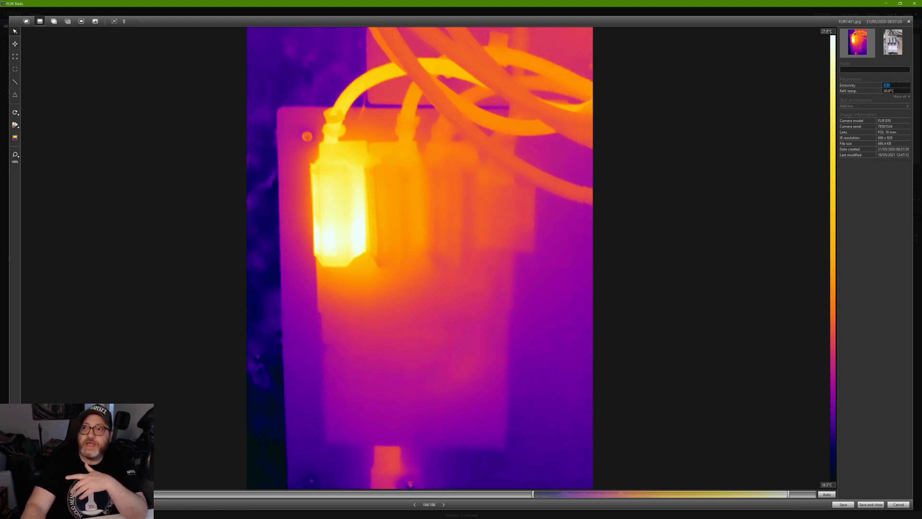
type("0.0")
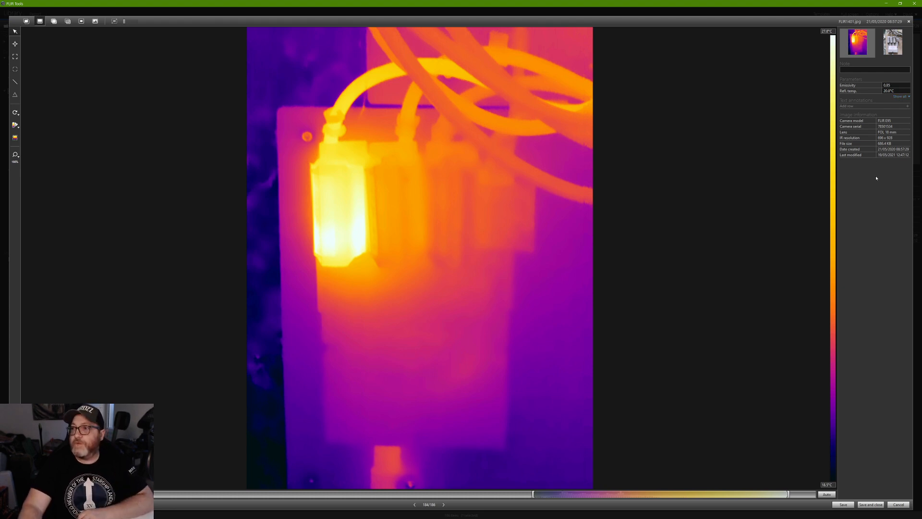
key("Return")
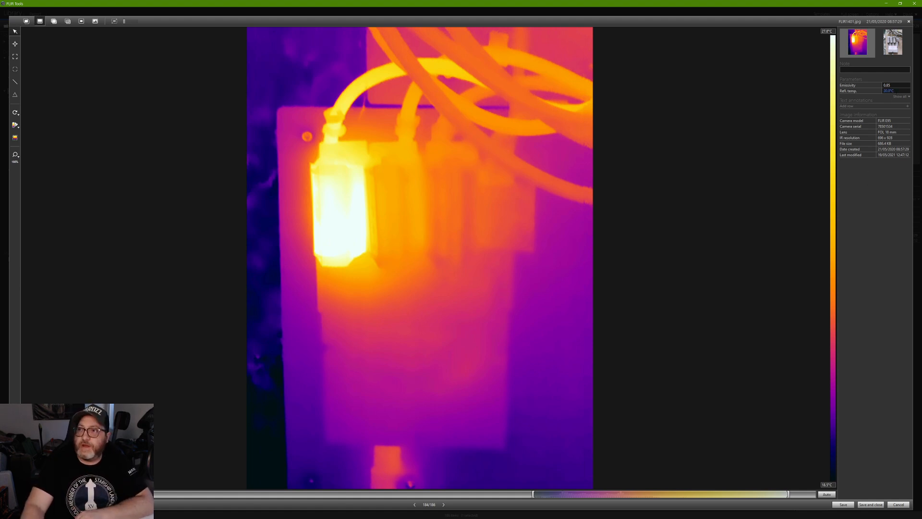
left_click(902, 85)
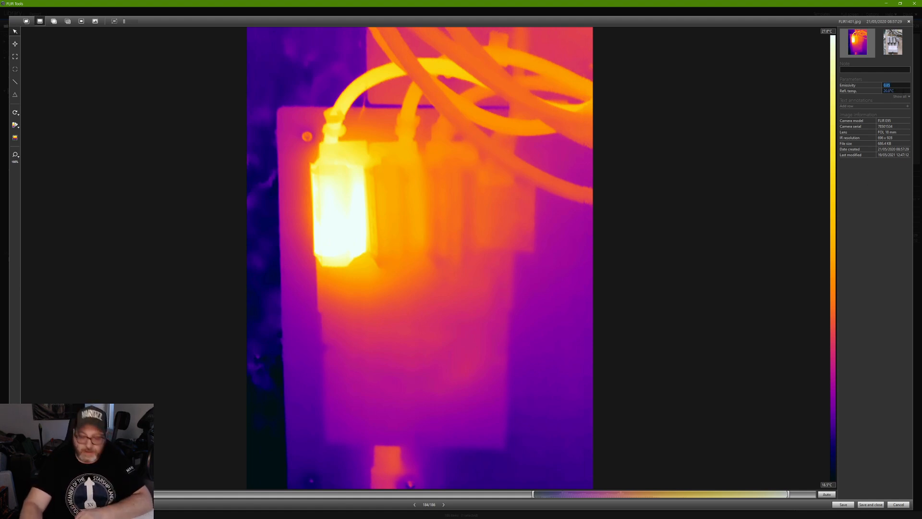
type("1.00")
key("Tab")
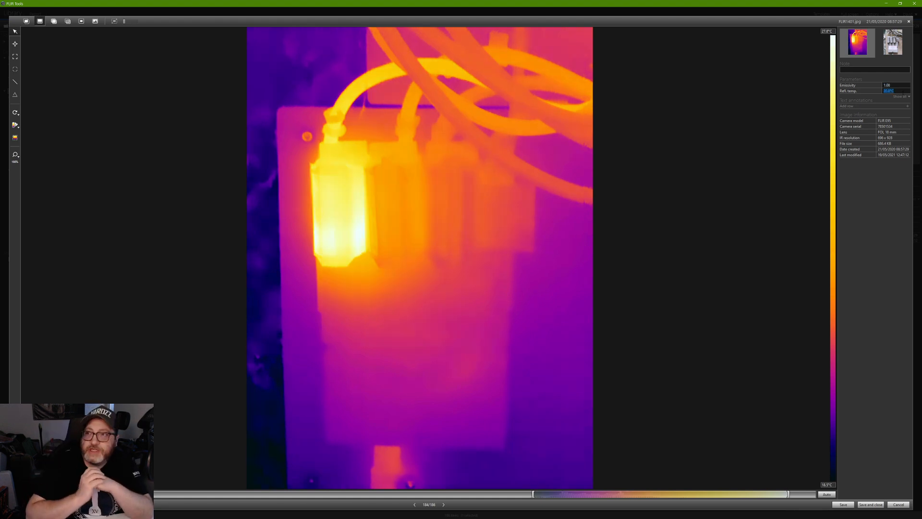
Change the emissivity to 0.50, then settle on 0.95.
left_click(897, 86)
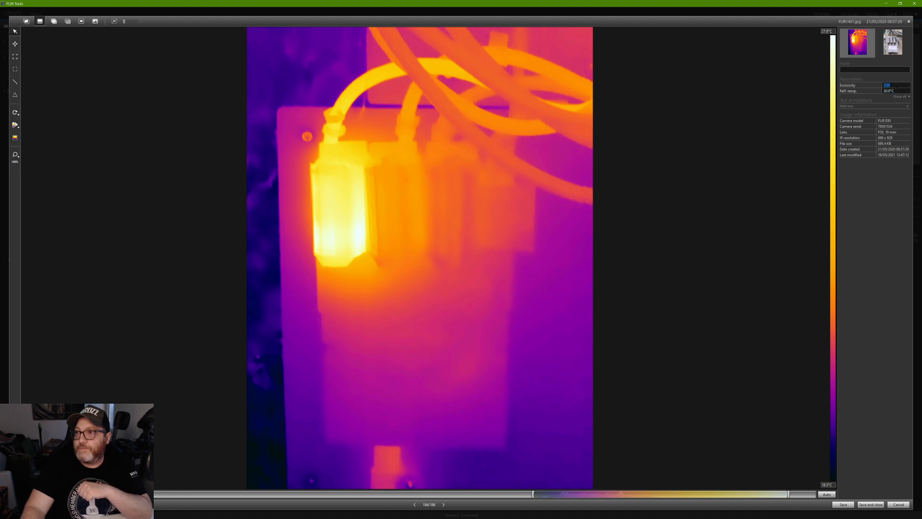
type("0.50")
key("Tab")
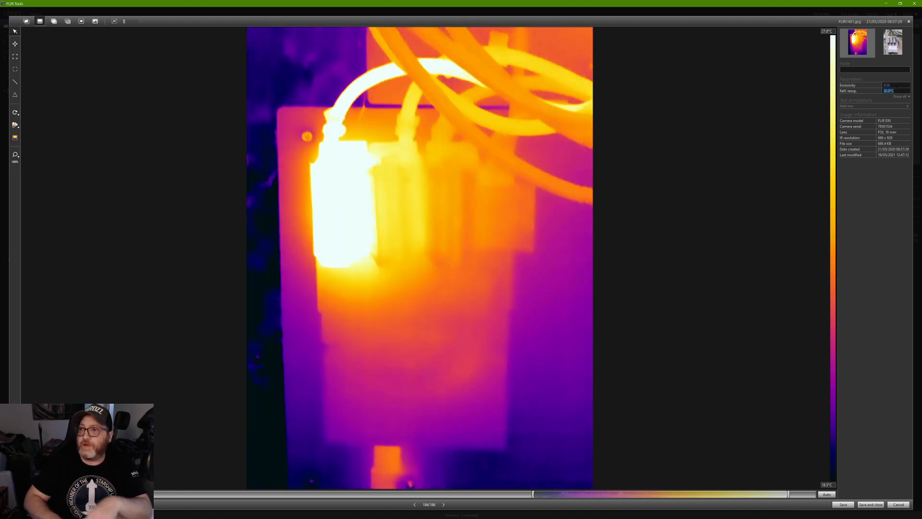
left_click(897, 86)
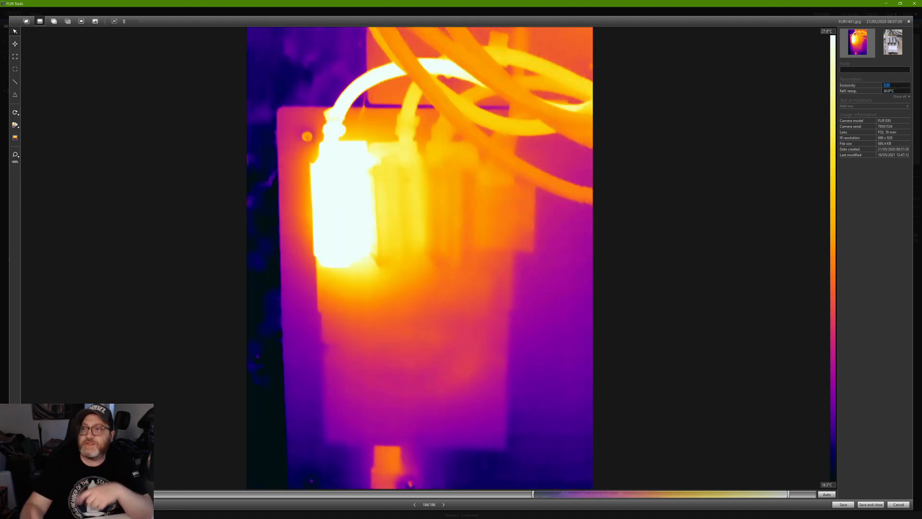
type("0")
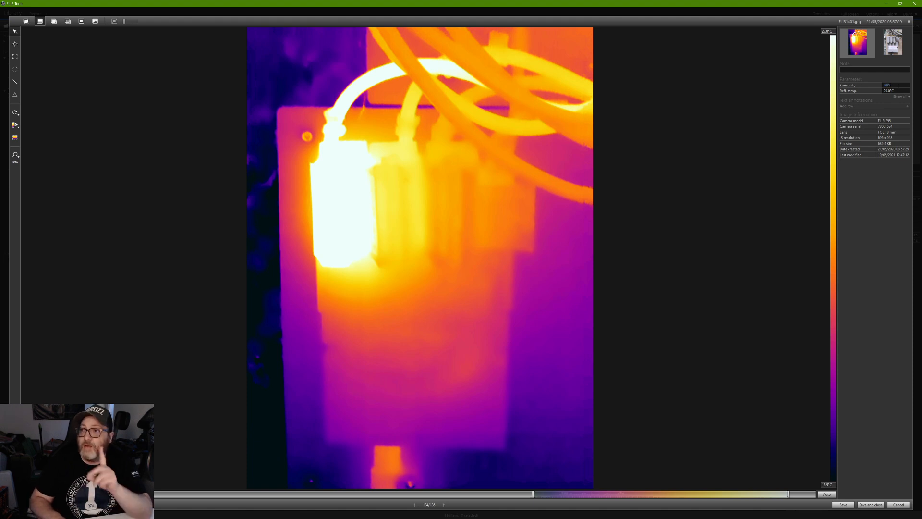
key("Tab")
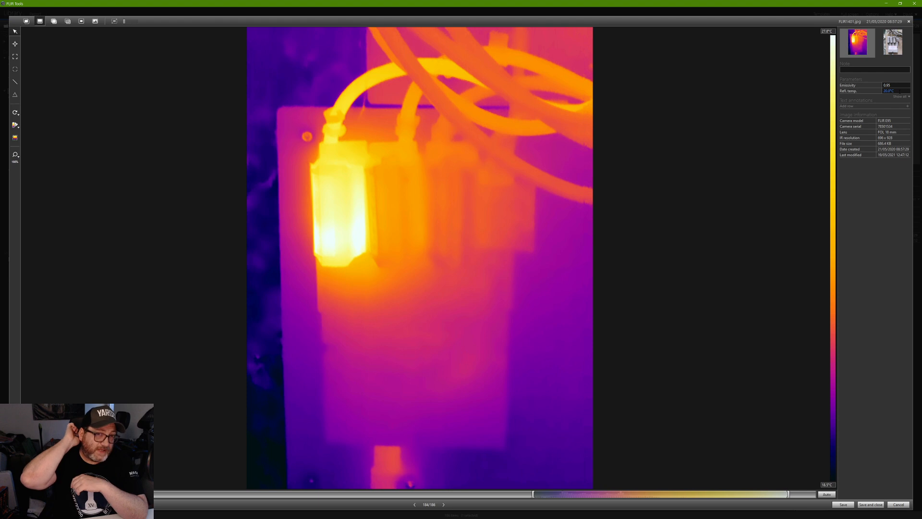
left_click(899, 91)
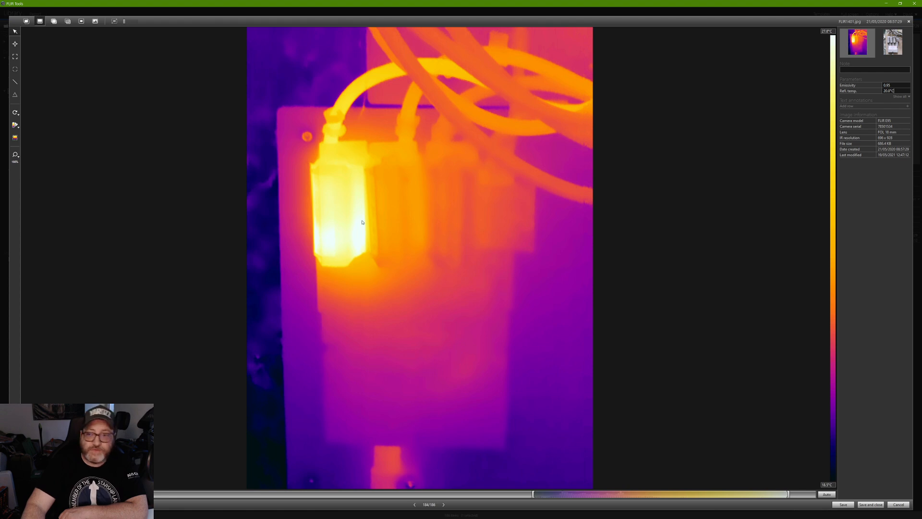
Set the colour scale minimum to 25 °C, then reset the range automatically.
left_click(828, 485)
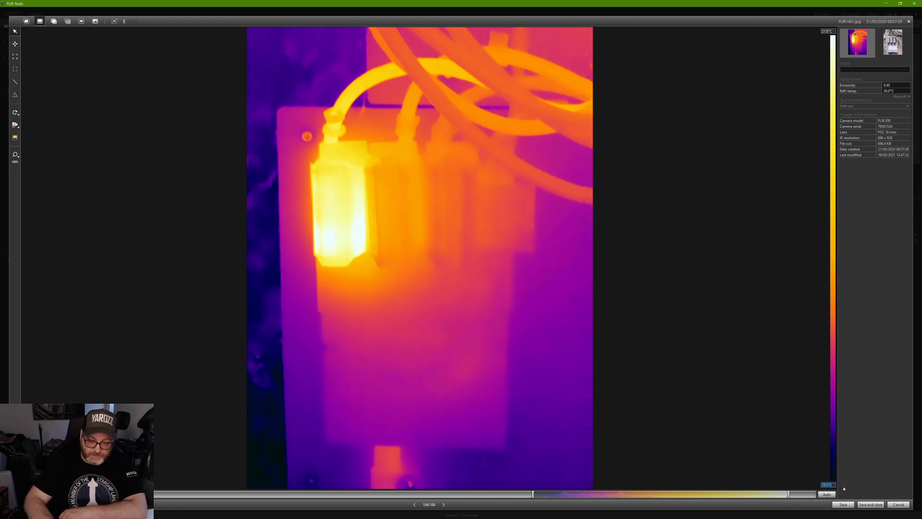
type("25")
key("Tab")
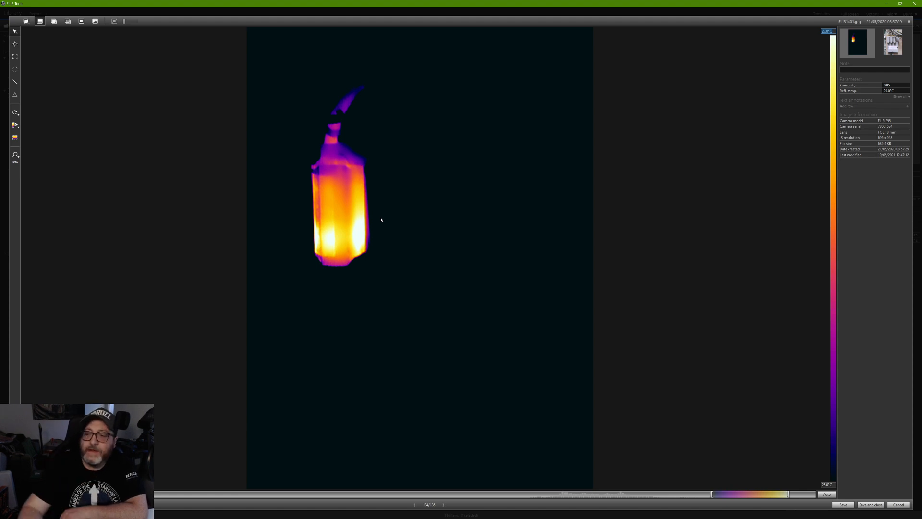
left_click(827, 495)
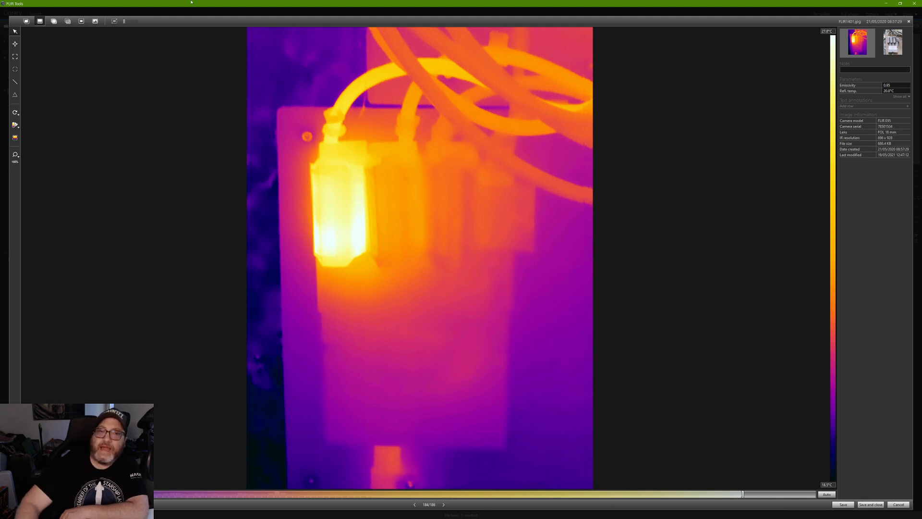
Place spot meters Sp2 at the top and Sp1 at the bottom of the hot fuse.
left_click(16, 47)
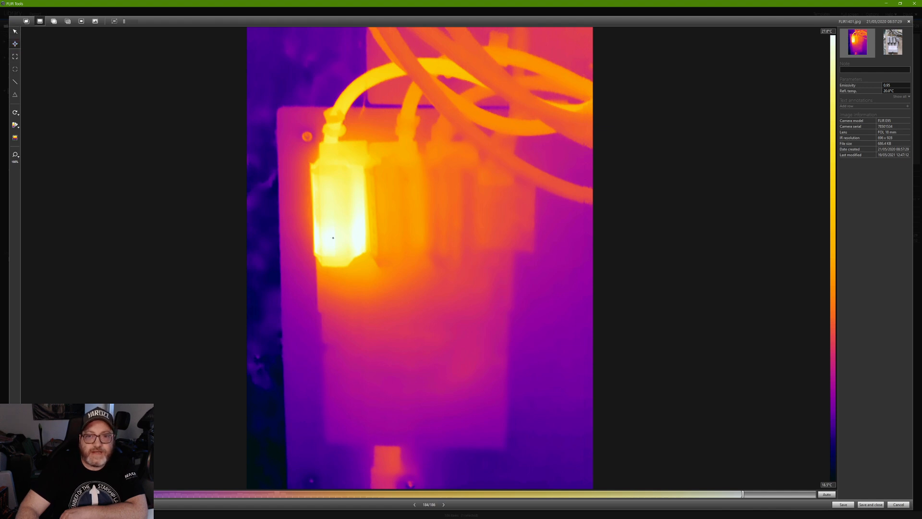
left_click(333, 237)
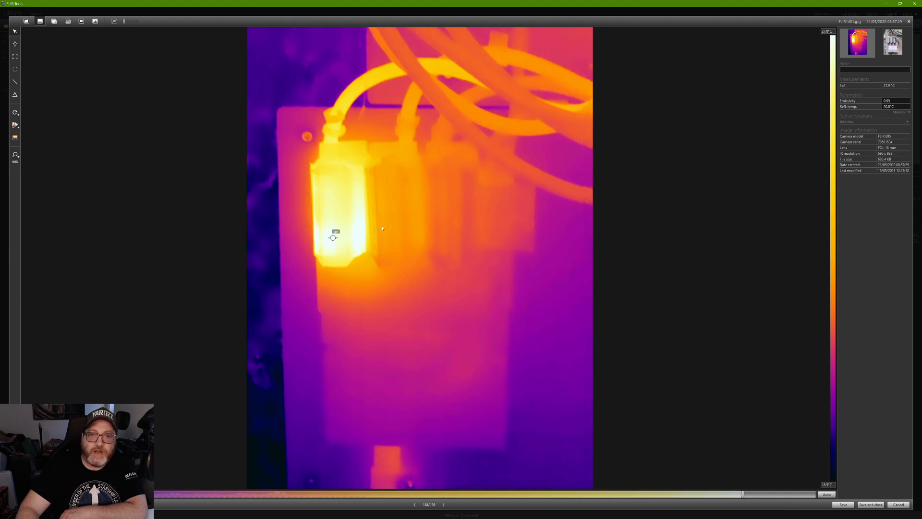
mouse_move(333, 237)
left_mouse_down()
mouse_move(333, 247)
mouse_move(359, 236)
mouse_move(328, 241)
left_mouse_up()
left_click(15, 44)
left_click(358, 237)
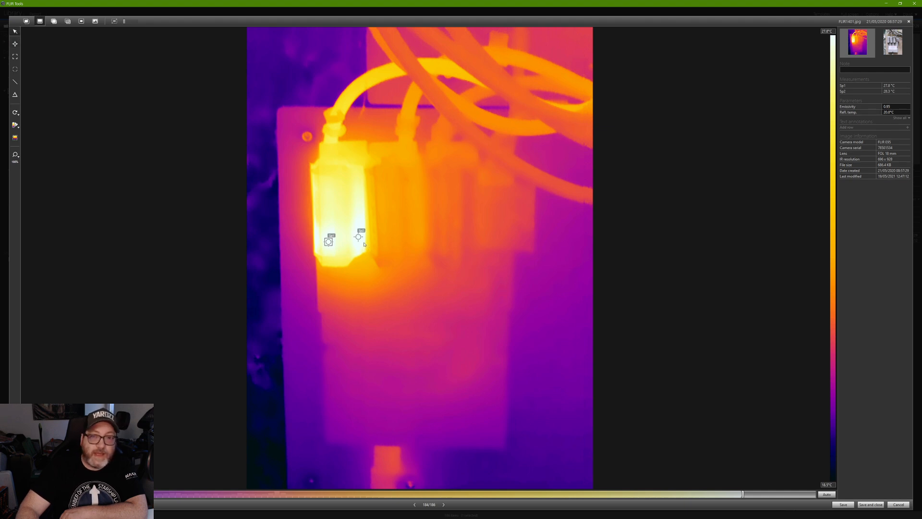
left_click_drag(358, 236, 332, 163)
left_click_drag(329, 242, 337, 254)
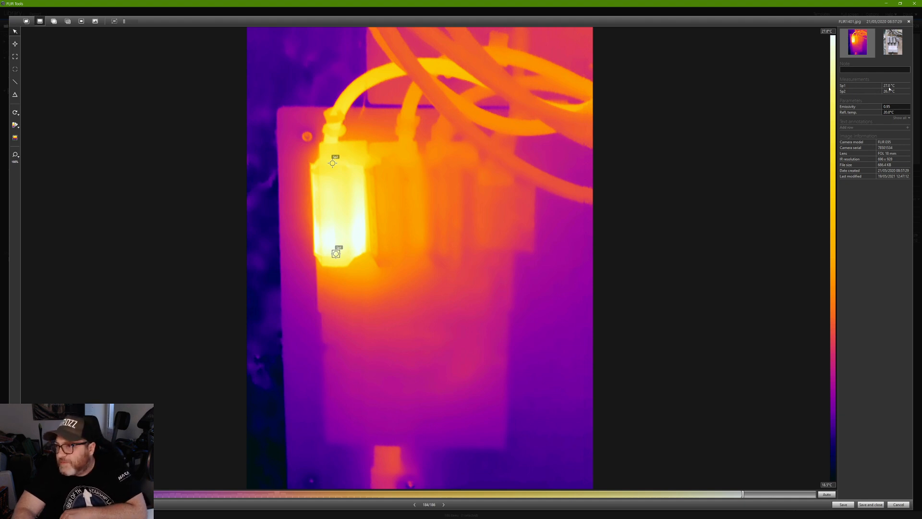
Add a delta Dt1 and set it to Sp1 minus Sp2.
left_click(15, 95)
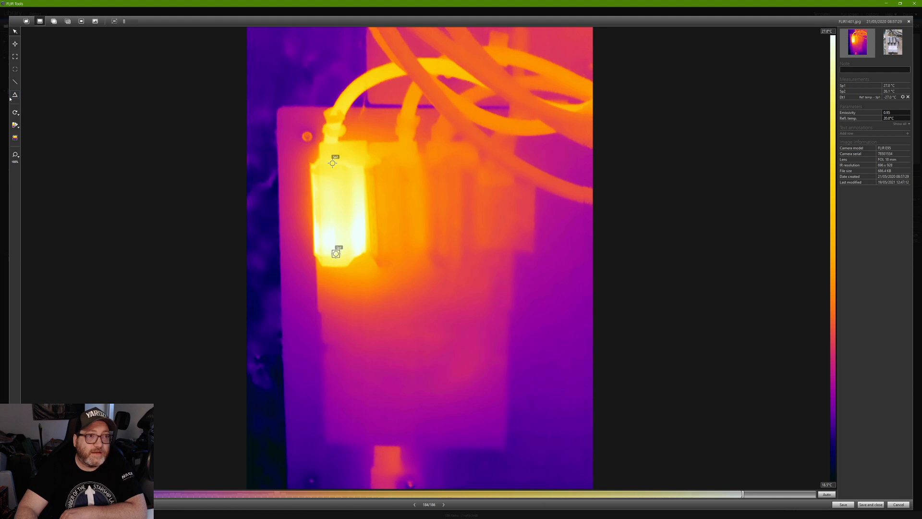
left_click(904, 98)
left_click(880, 113)
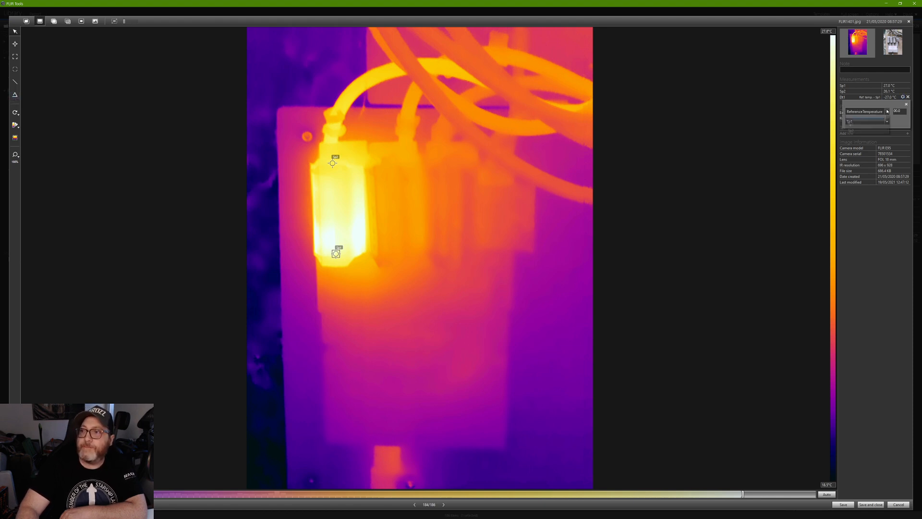
left_click(865, 126)
left_click(872, 122)
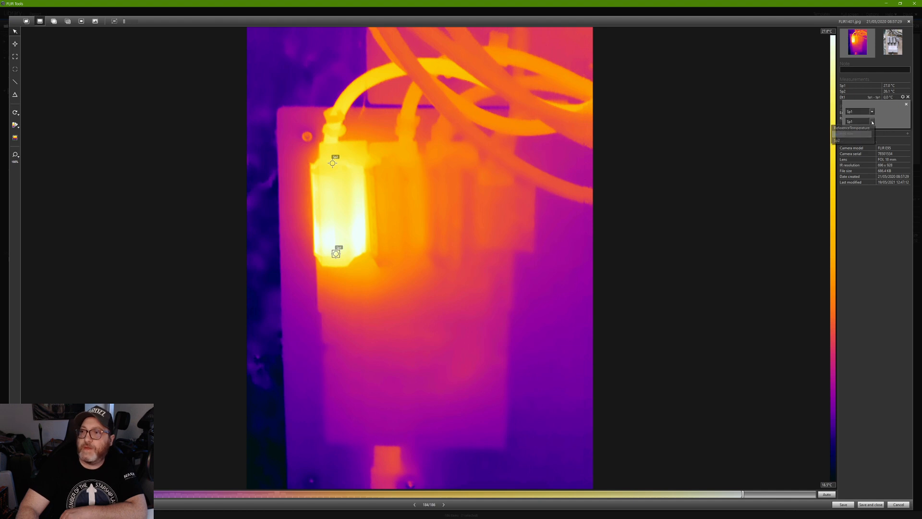
left_click(860, 141)
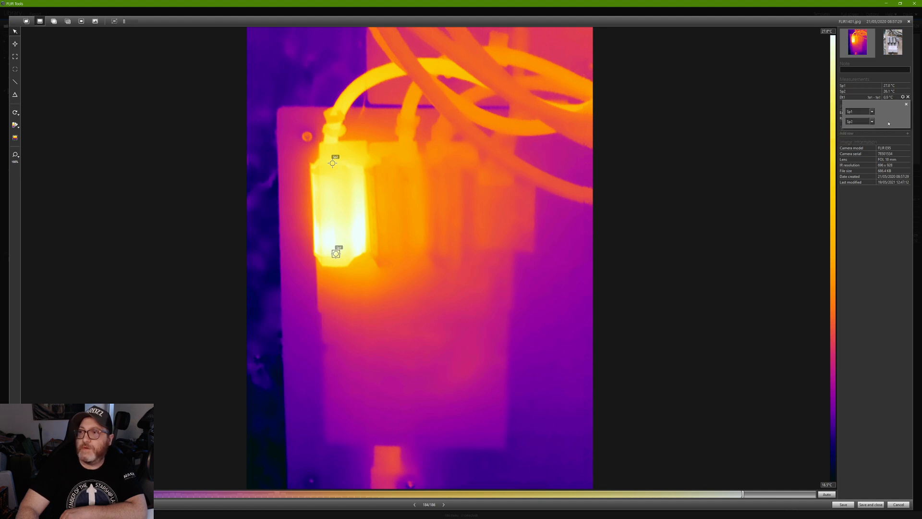
left_click(908, 106)
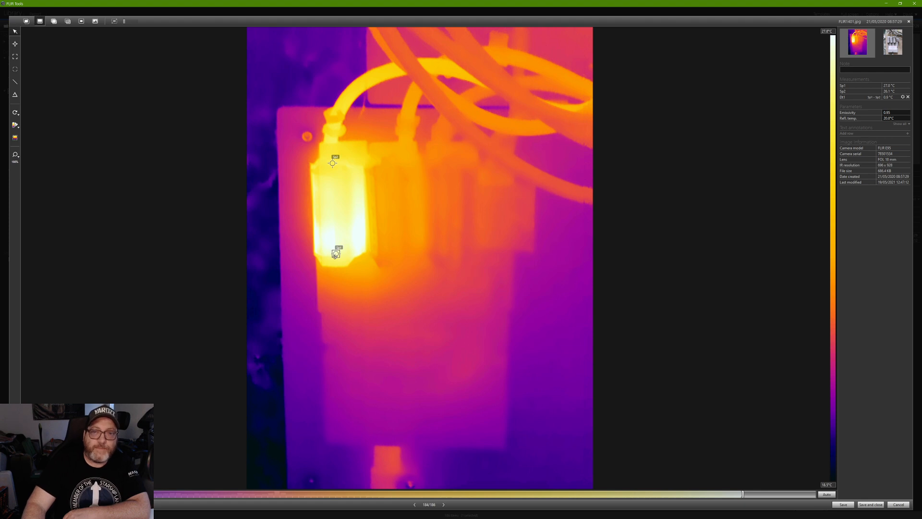
Delete both spot meters and draw line measurement Li1 down the hot fuse.
key("Delete")
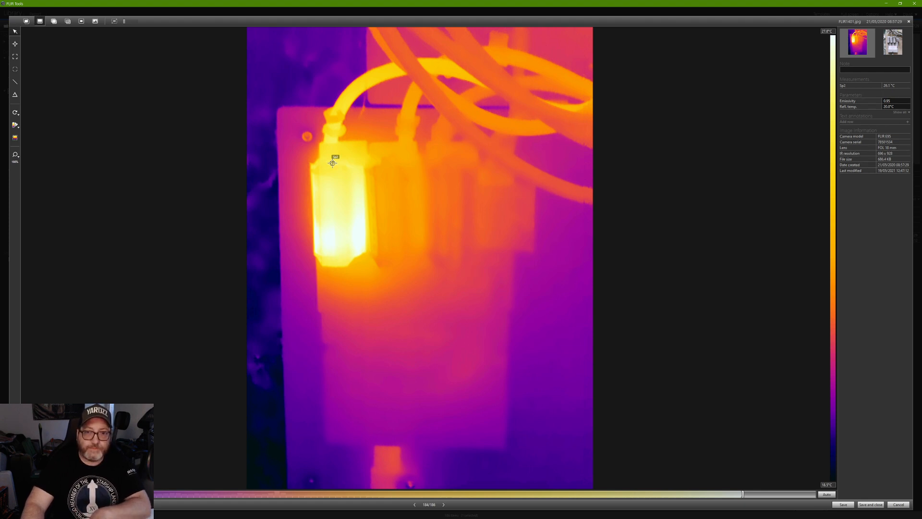
key("Delete")
left_click(15, 82)
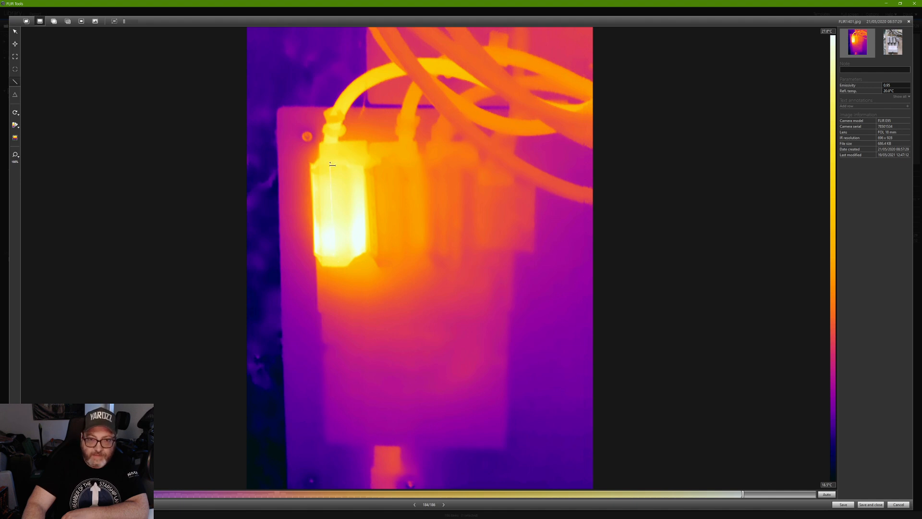
left_click_drag(331, 162, 331, 162)
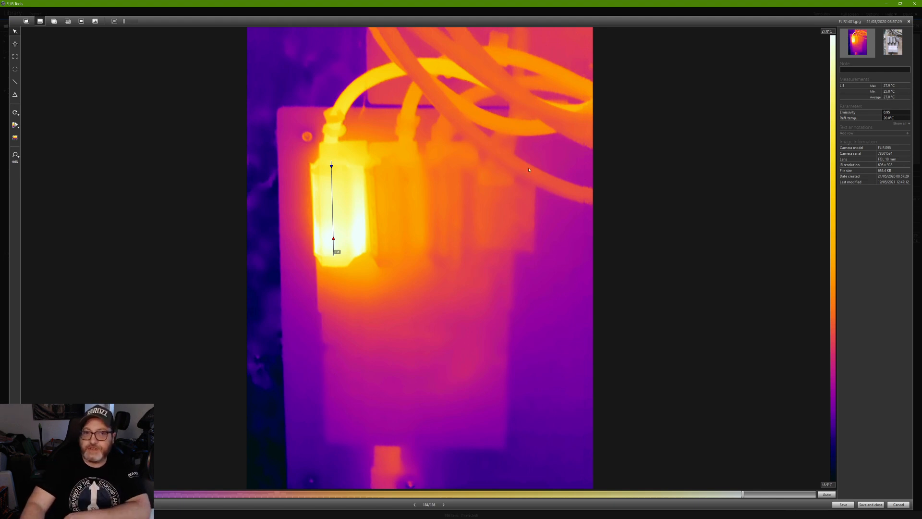
Set Li1 to report only Max and Min, without Average or length, and add a new delta Dt1.
right_click(332, 203)
left_click(295, 207)
left_click(447, 255)
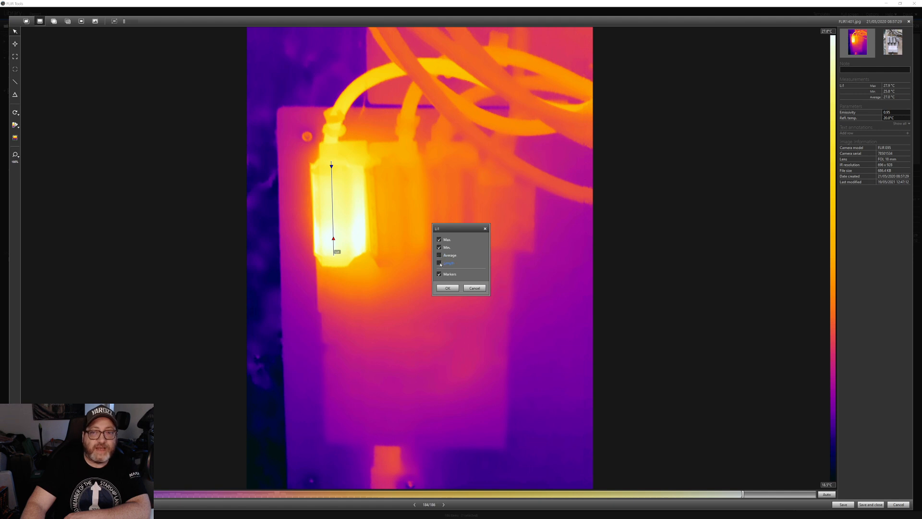
left_click(441, 263)
left_click(446, 263)
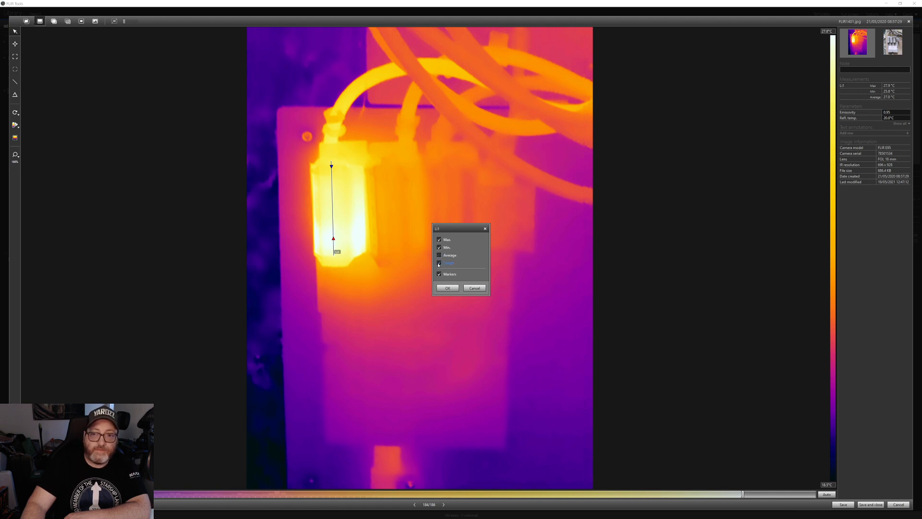
left_click(448, 288)
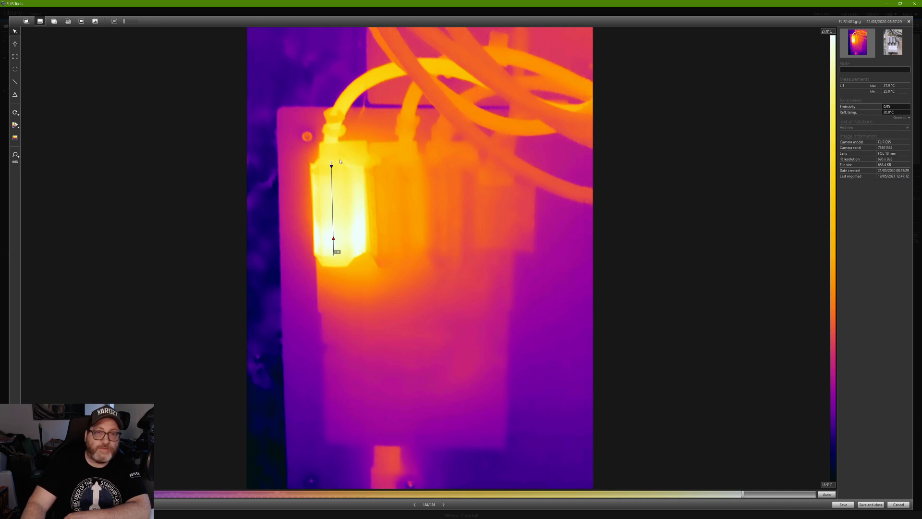
left_click(15, 96)
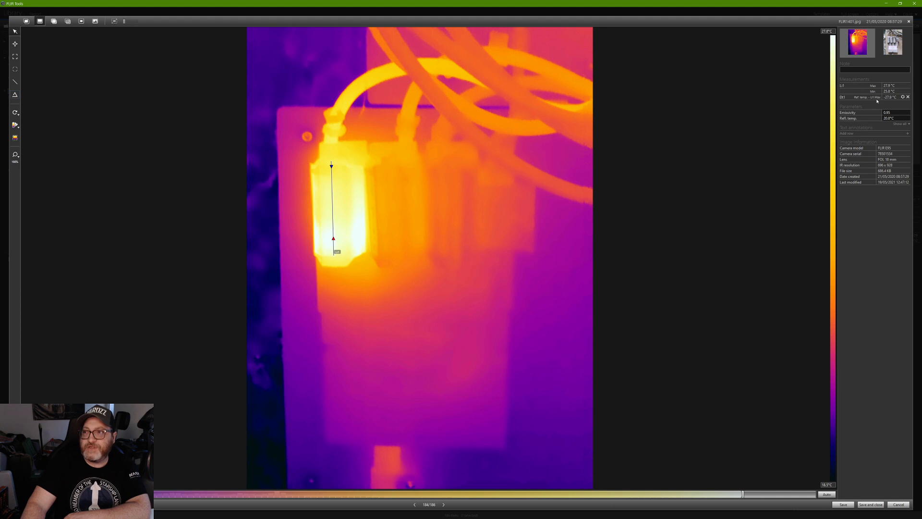
Set Dt1 to Li1 Max minus Li1 Min (2.1 °C), then show the visual photo.
left_click(904, 98)
left_click(885, 112)
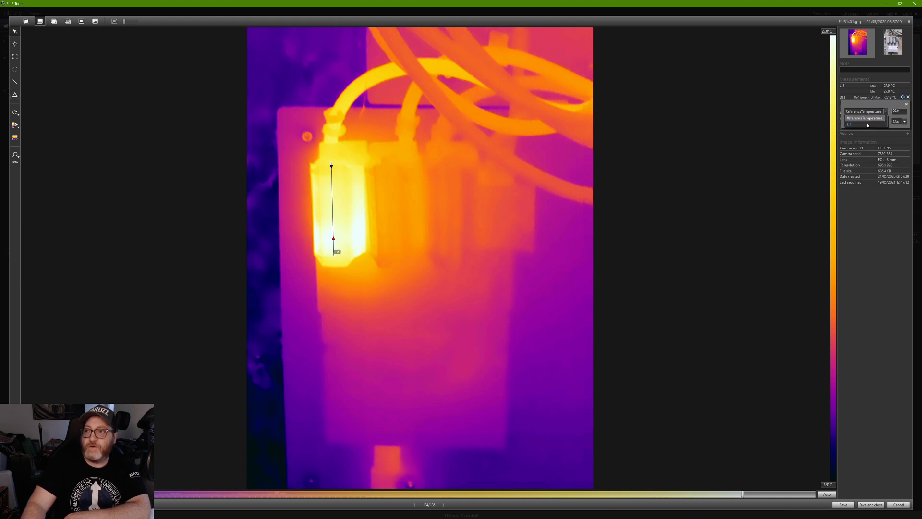
left_click(850, 125)
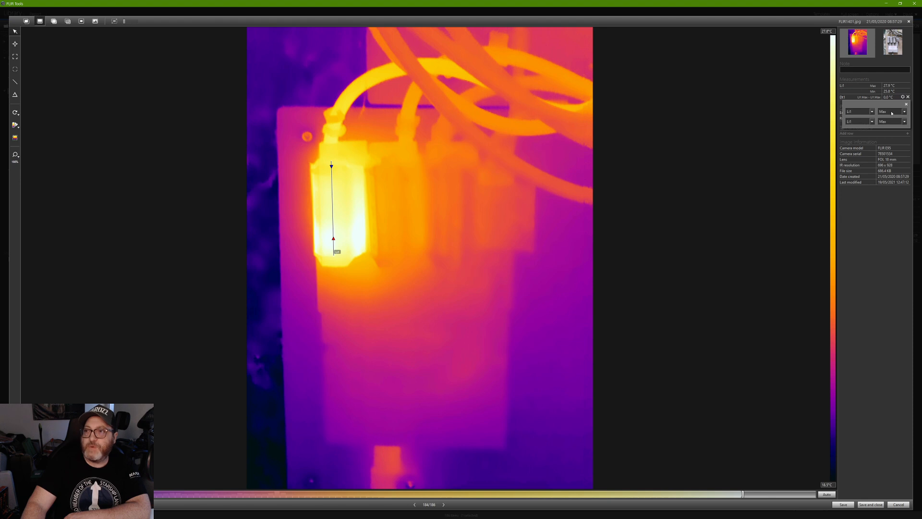
left_click(906, 122)
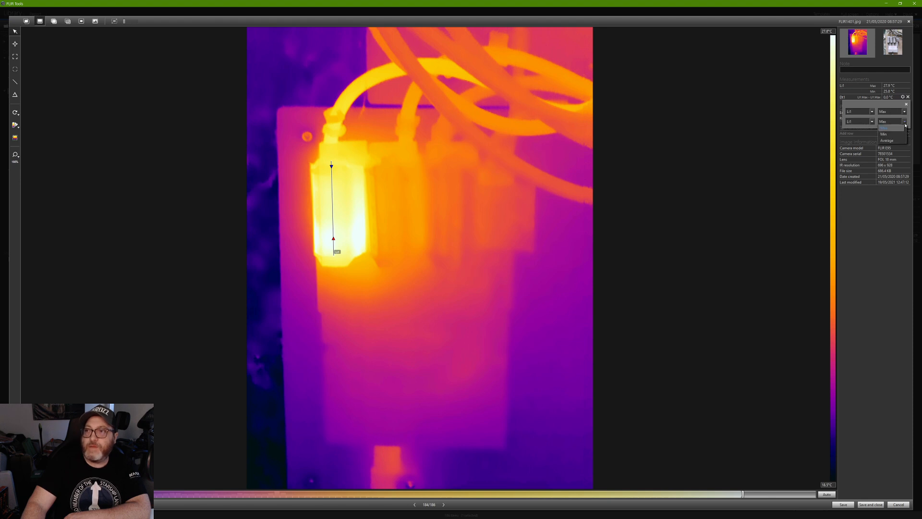
left_click(884, 134)
left_click(906, 106)
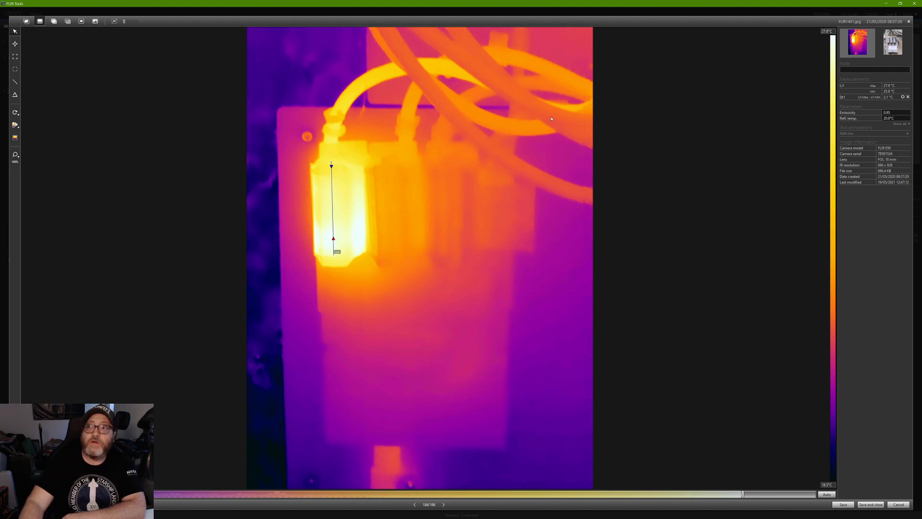
left_click(886, 42)
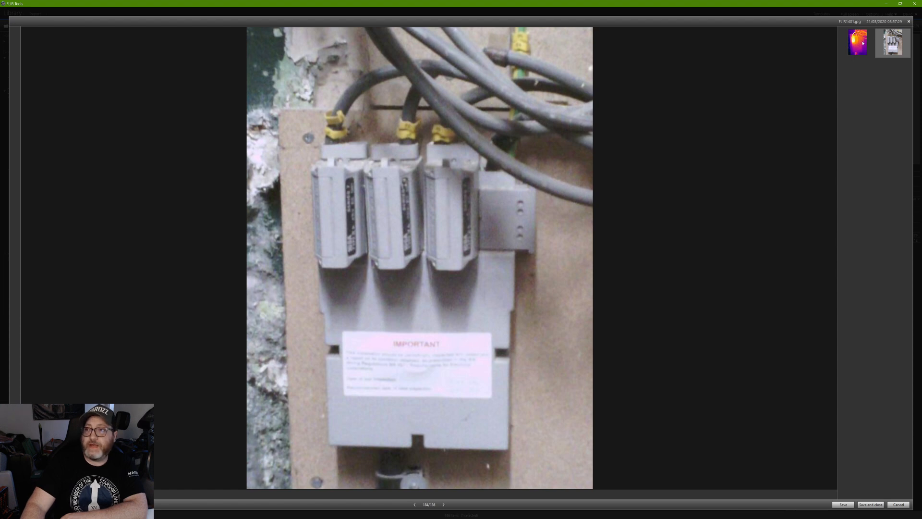
Back on the thermal image, draw box Bx1 and trim its edges tightly around the hot left fuse.
left_click(859, 44)
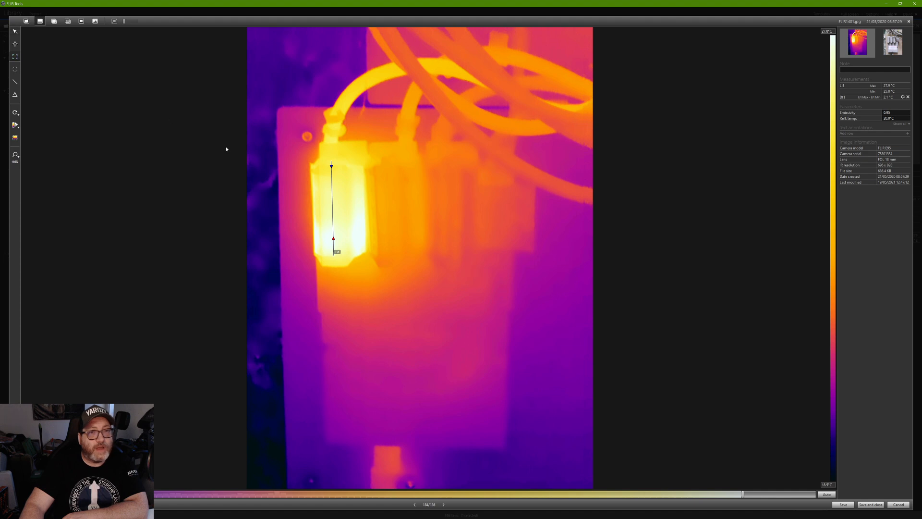
left_click_drag(368, 267, 301, 138)
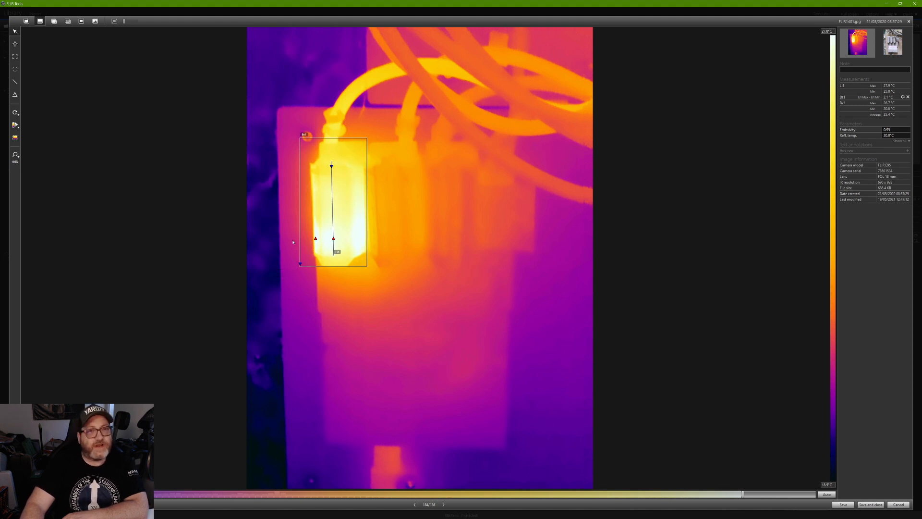
left_click(349, 146)
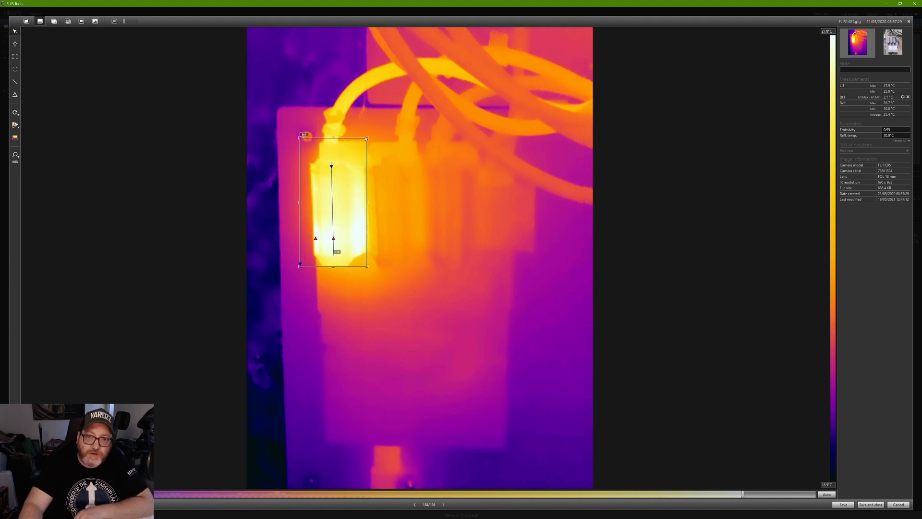
left_click_drag(361, 135, 363, 164)
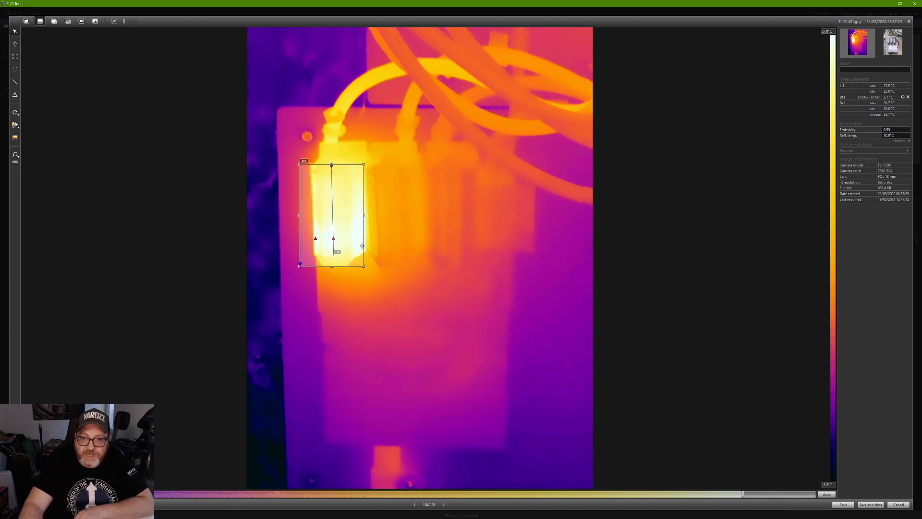
left_click_drag(363, 267, 365, 252)
left_click_drag(301, 252, 316, 252)
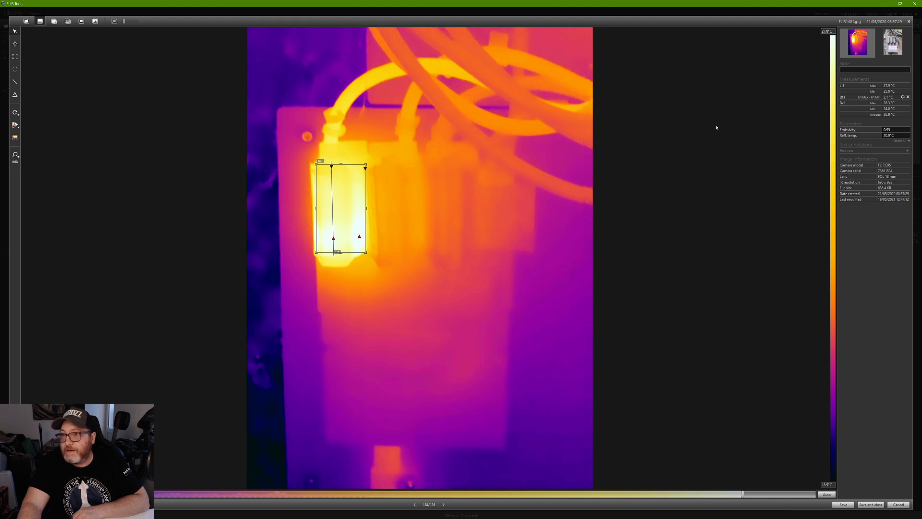
Hide the Average reading from Bx1's displayed measurements.
right_click(361, 170)
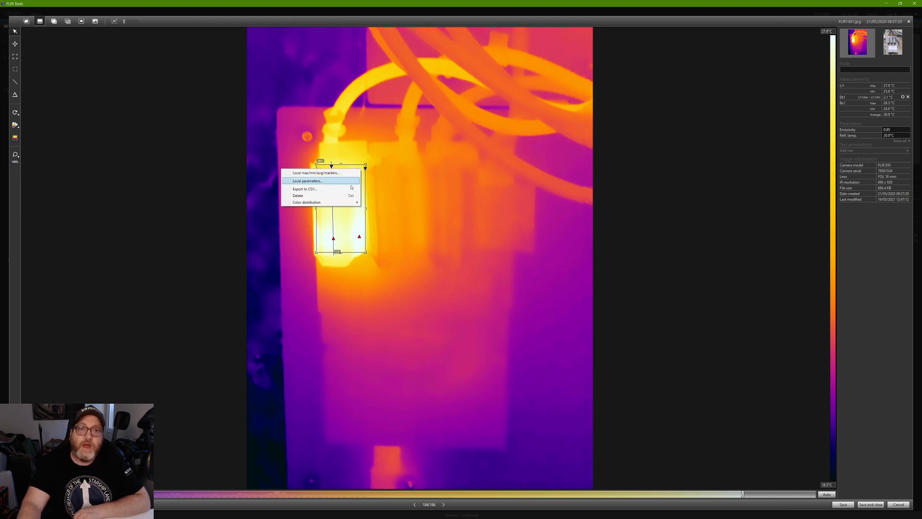
left_click(332, 173)
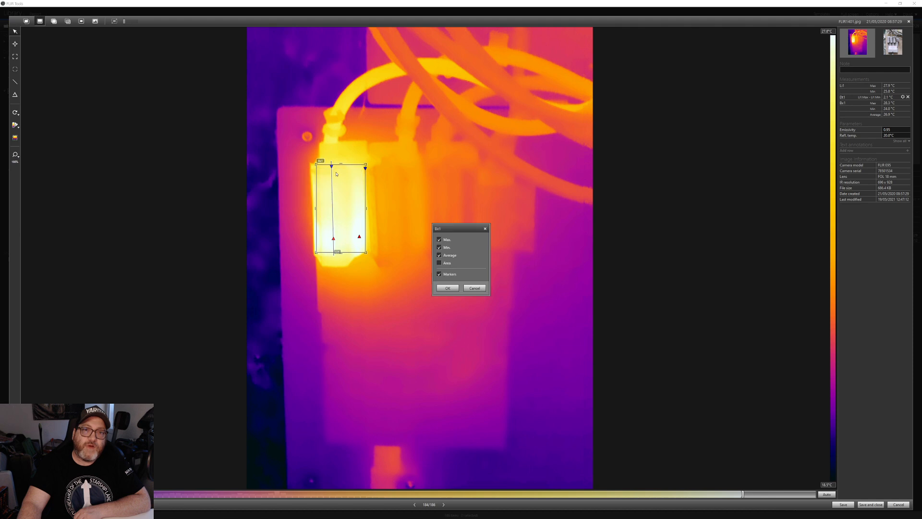
left_click(439, 255)
left_click(448, 287)
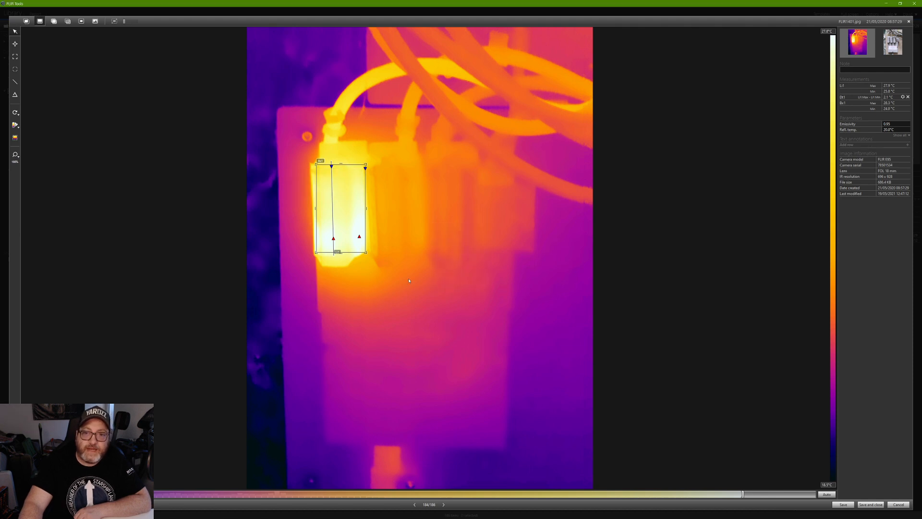
Add delta Dt2 computing Bx1 Max minus Bx1 Min.
left_click(15, 95)
left_click(19, 106)
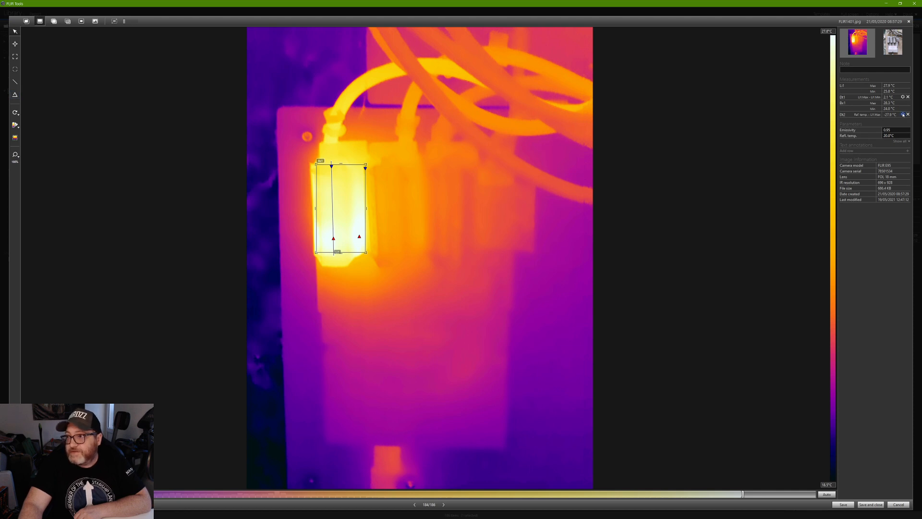
left_click(903, 115)
left_click(885, 129)
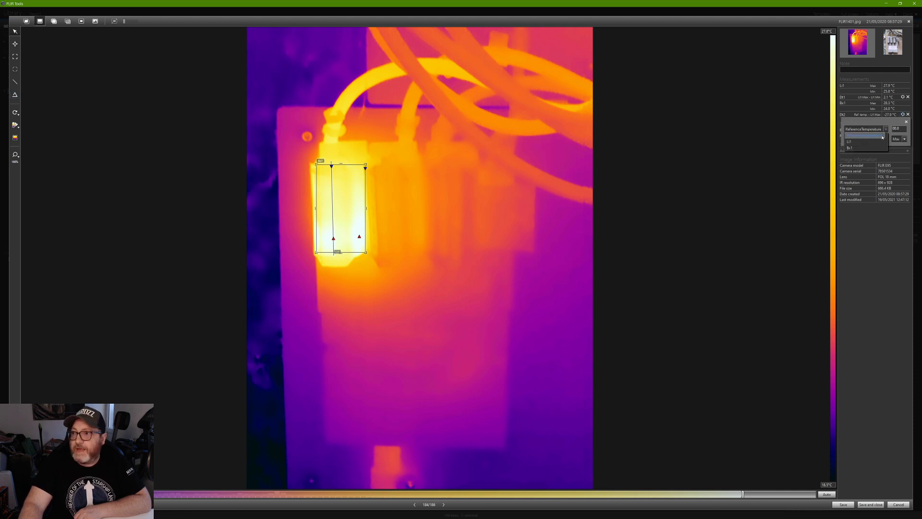
left_click(850, 148)
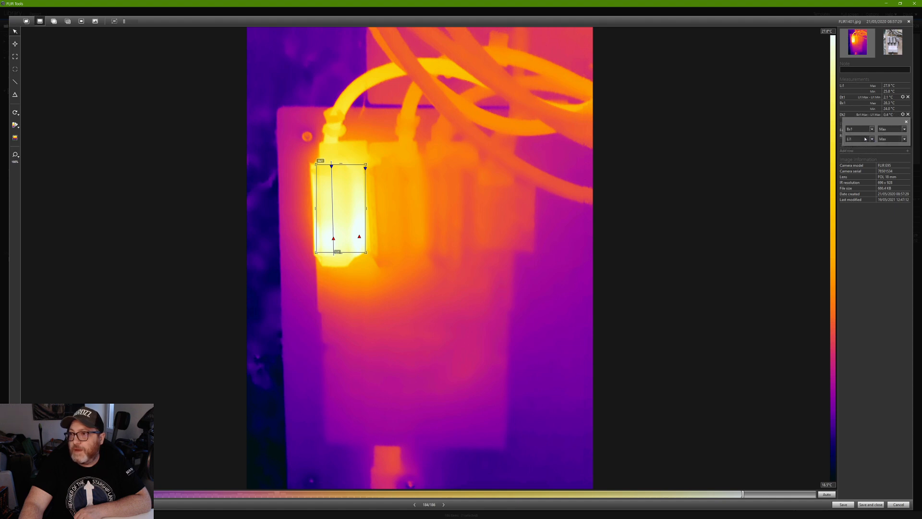
left_click(870, 140)
left_click(852, 160)
left_click(903, 139)
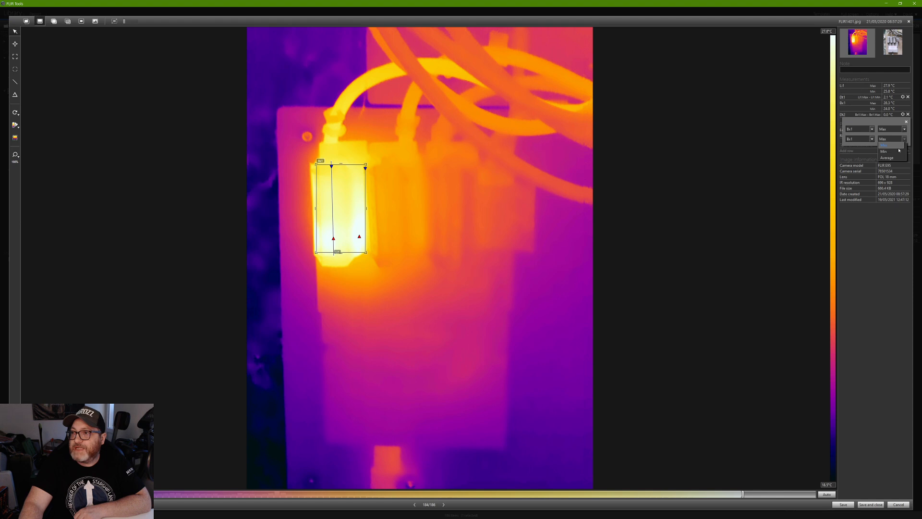
left_click(887, 151)
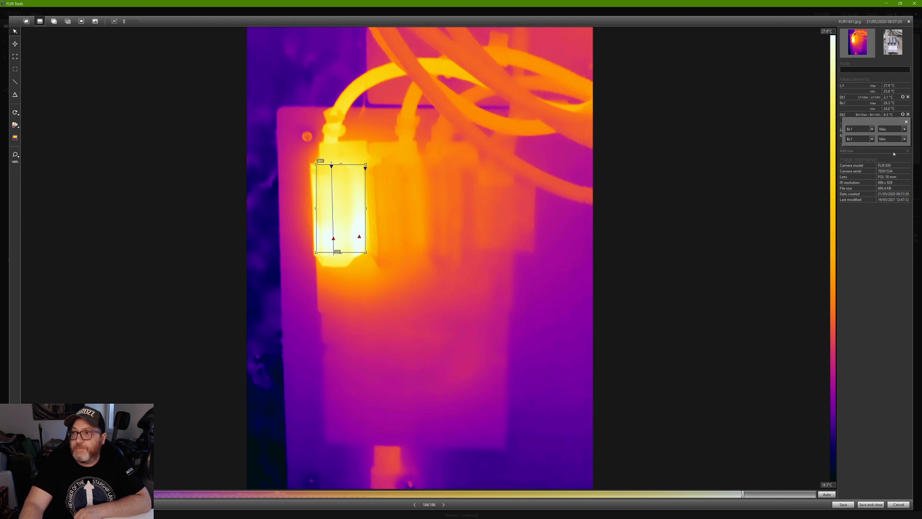
left_click(906, 123)
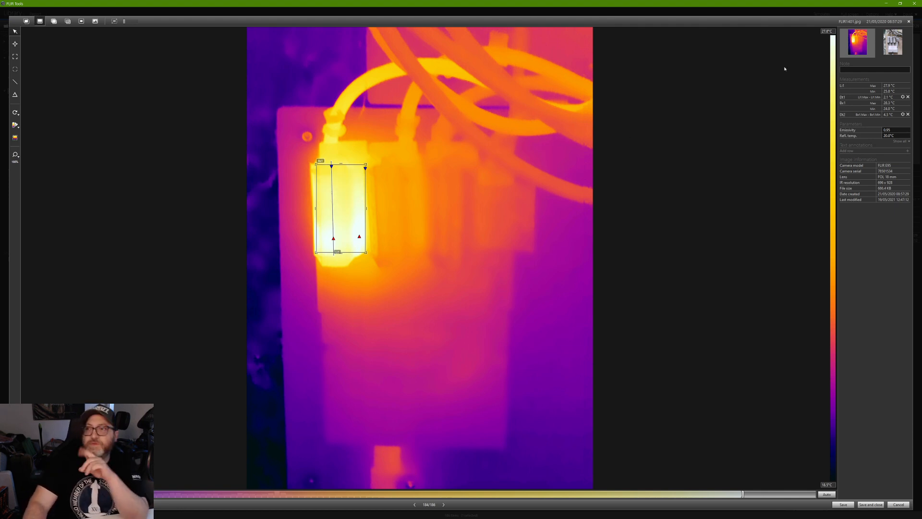
left_click(894, 44)
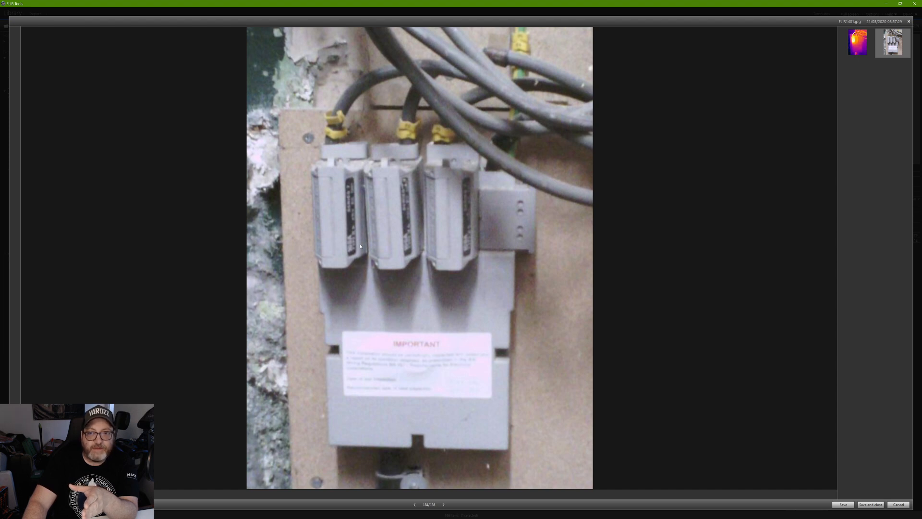
left_click(864, 45)
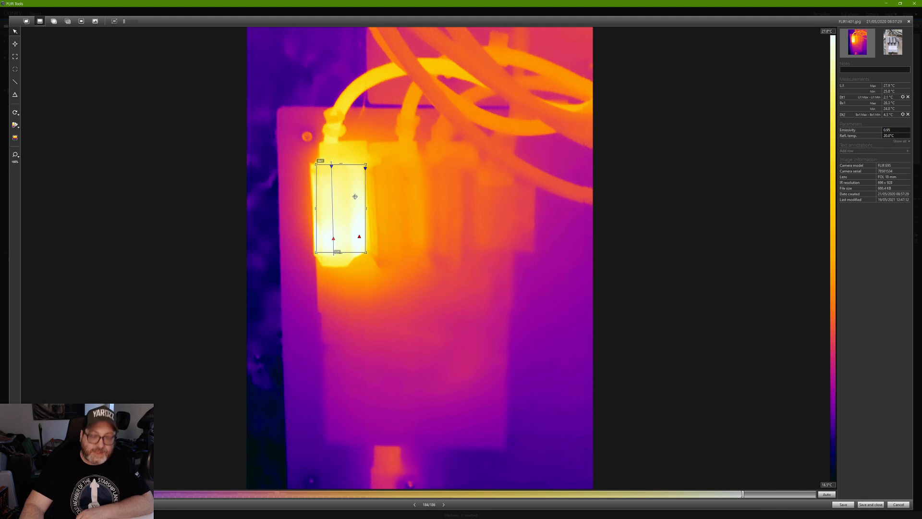
Delete the Bx1 box and Li1 line measurements.
key("Delete")
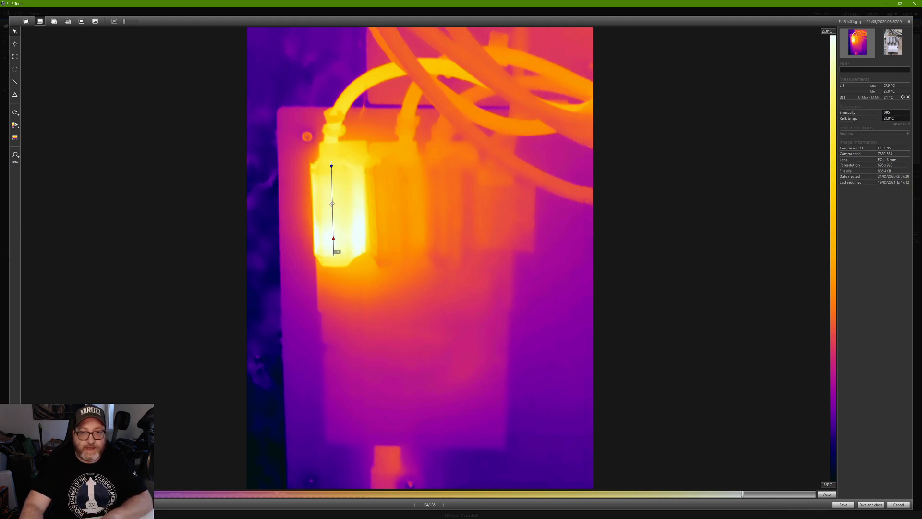
left_click(332, 207)
key("Delete")
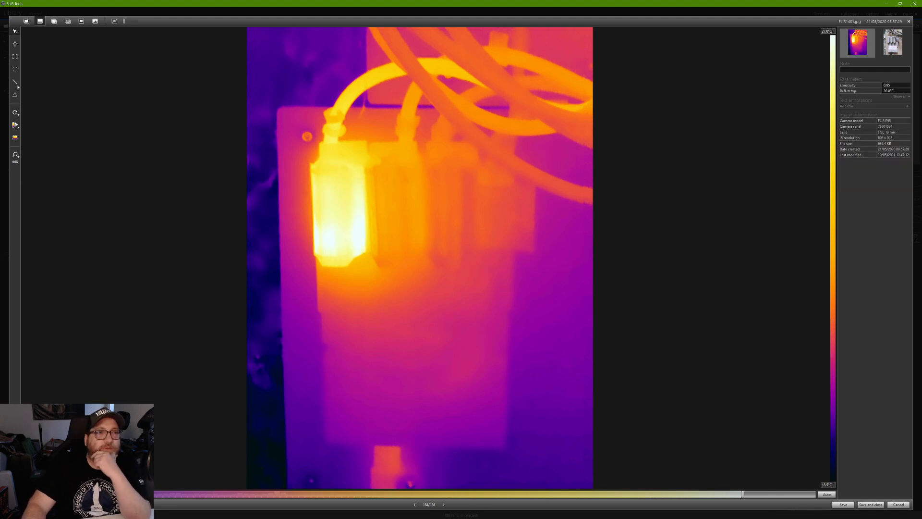
Draw an ellipse measurement, reshape it onto the hot fuse, then delete it.
left_click(15, 70)
left_click_drag(314, 170, 363, 255)
mouse_move(328, 182)
left_mouse_down()
mouse_move(364, 229)
mouse_move(378, 199)
left_mouse_up()
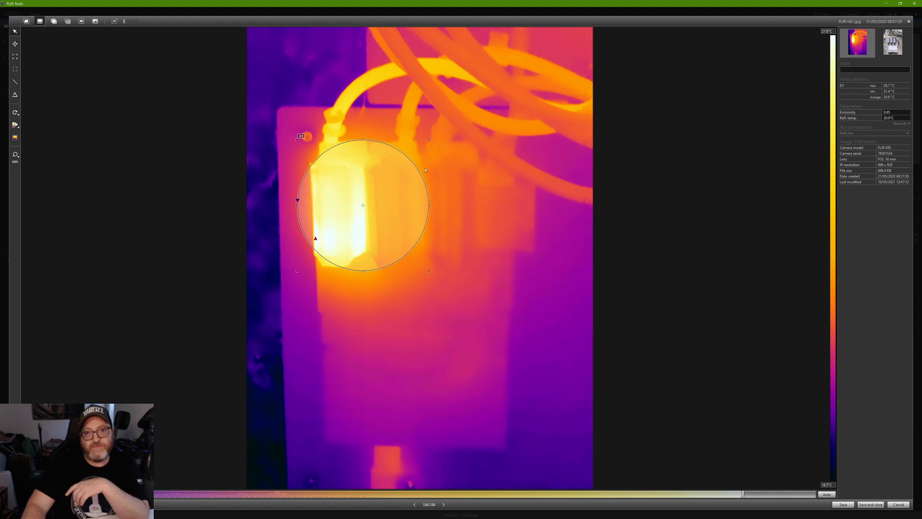
left_click_drag(429, 139, 379, 162)
left_click_drag(371, 239, 340, 243)
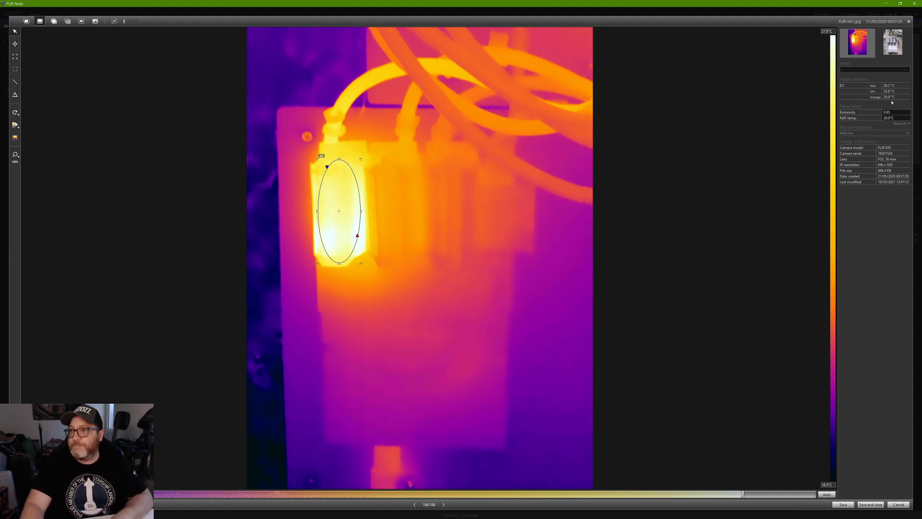
key("Delete")
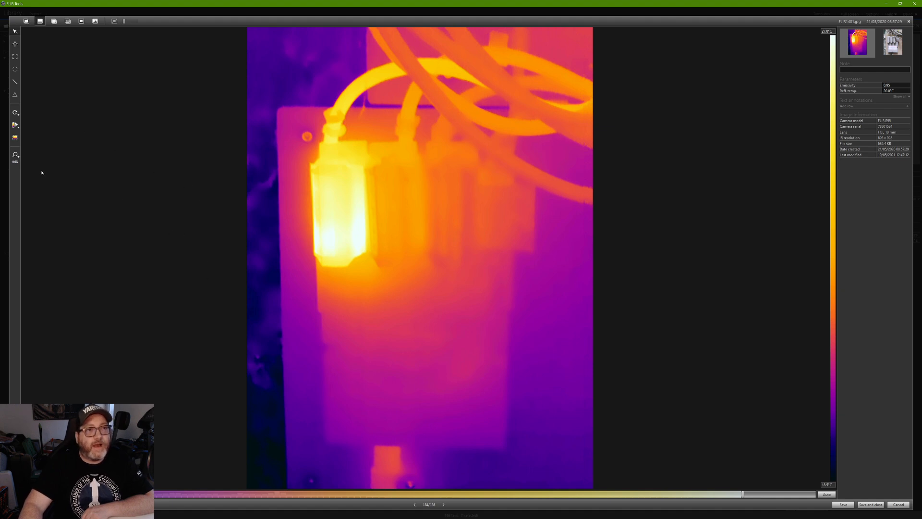
left_click(16, 139)
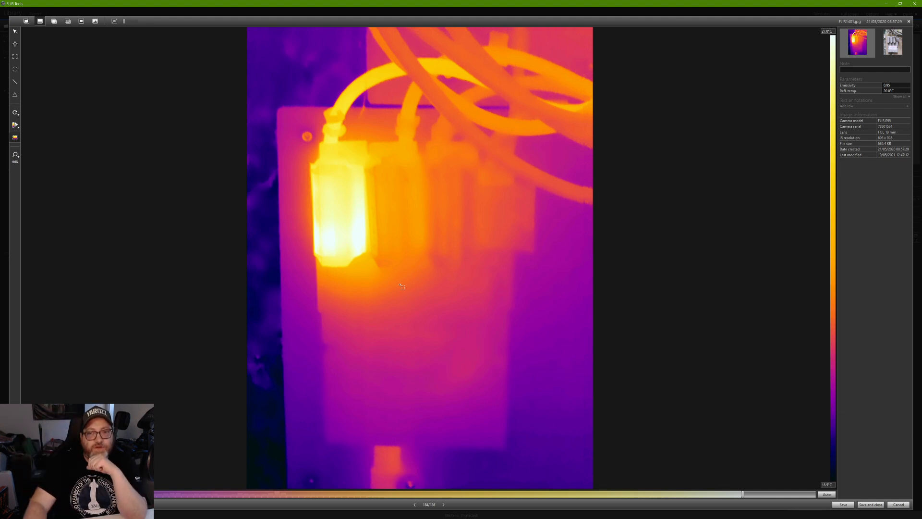
left_click_drag(395, 287, 296, 121)
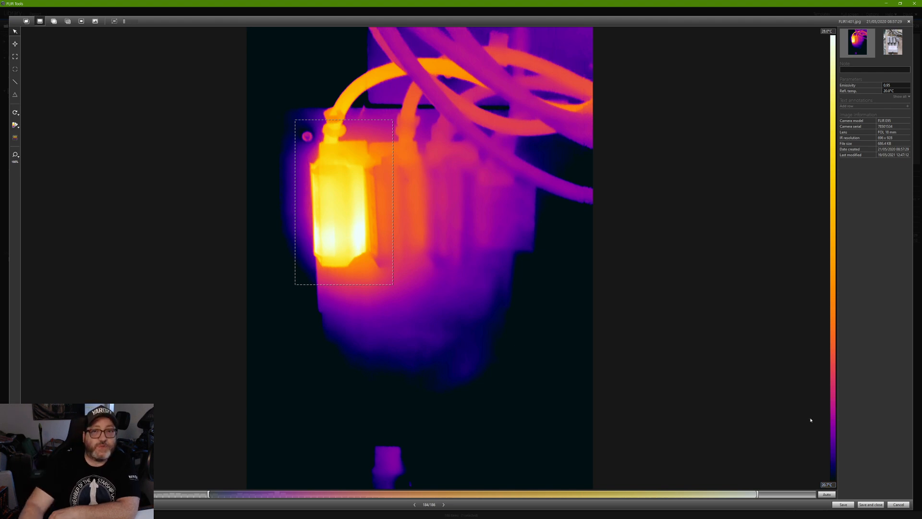
left_click_drag(394, 123, 354, 152)
left_click_drag(340, 198, 357, 183)
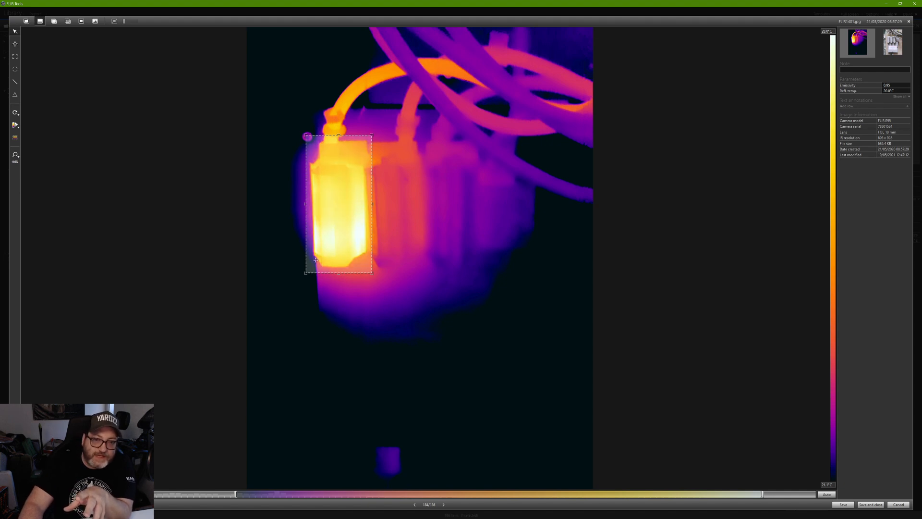
mouse_move(356, 206)
left_mouse_down()
mouse_move(371, 205)
mouse_move(354, 207)
left_mouse_up()
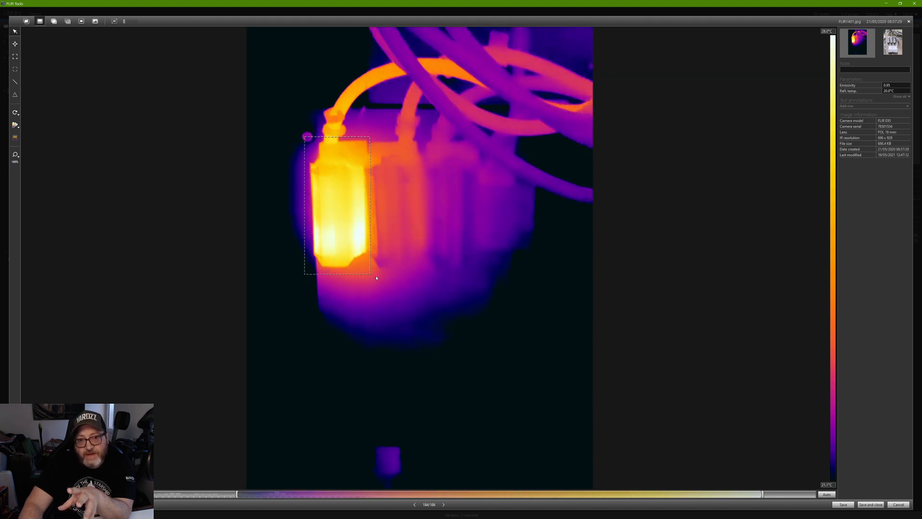
left_click_drag(370, 275, 385, 282)
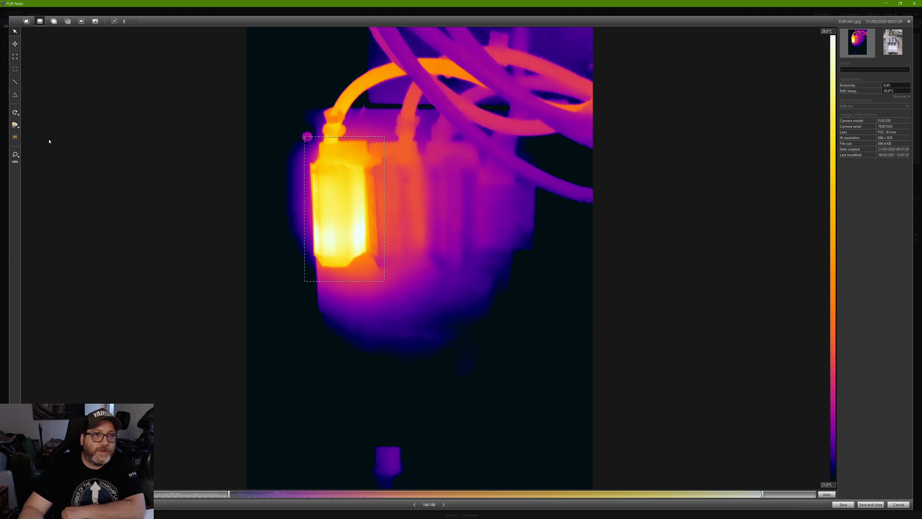
left_click(325, 182)
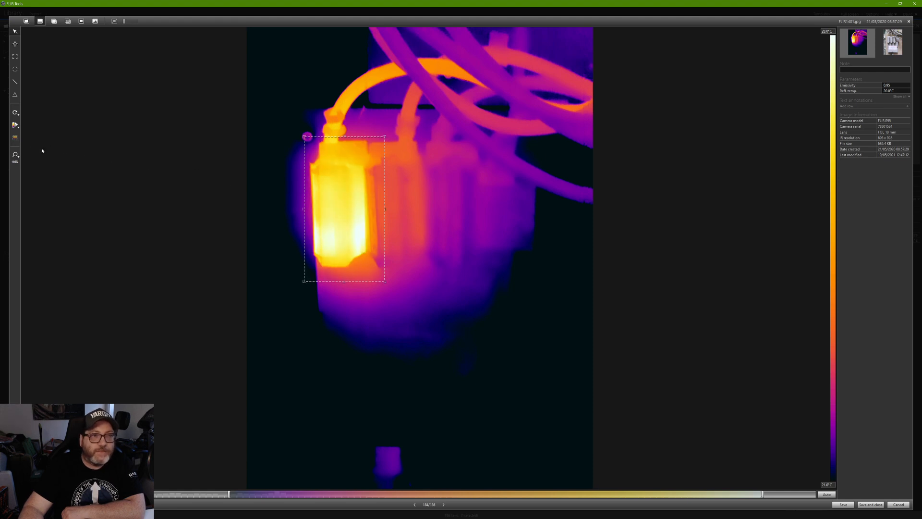
left_click(826, 494)
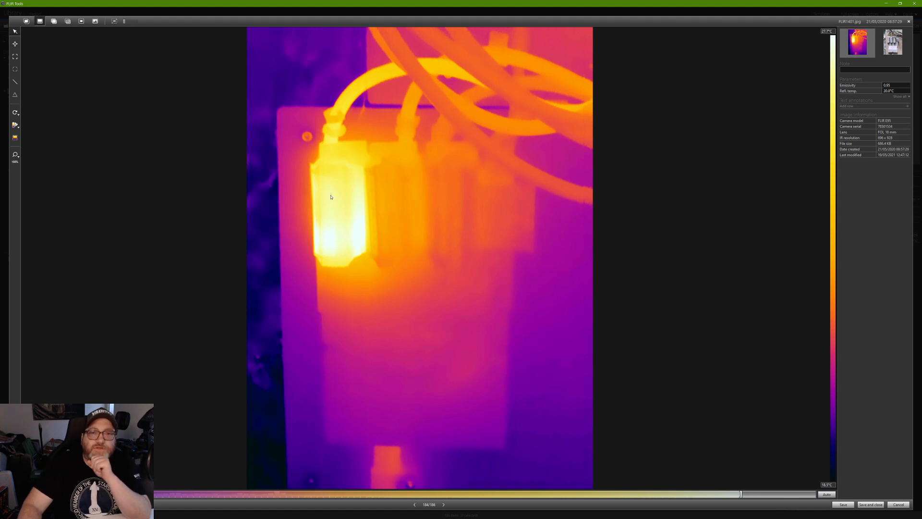
Switch to Thermal Fusion and adjust the scale handles so only the hot fuse stays coloured.
left_click(40, 22)
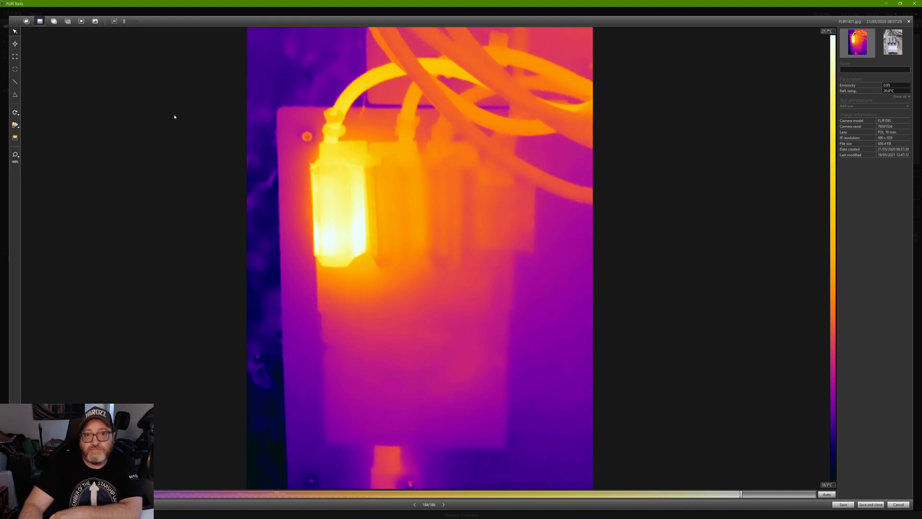
left_click(53, 22)
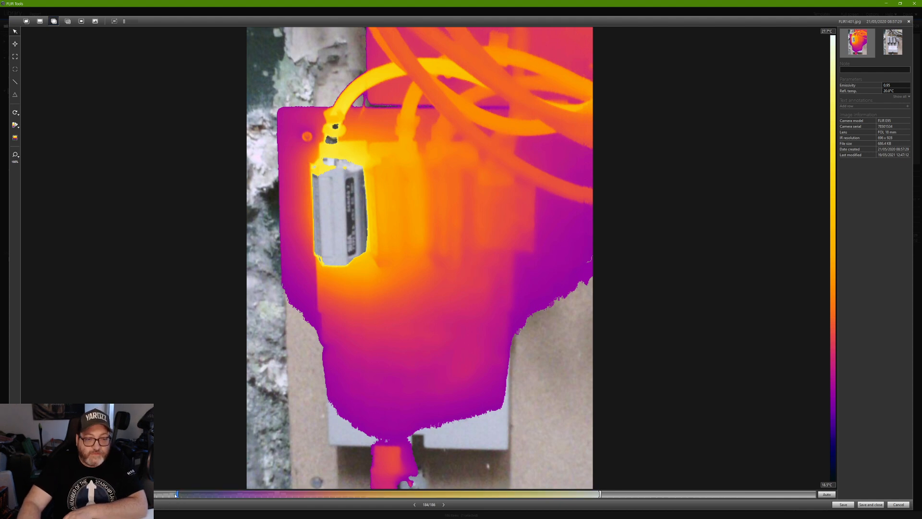
left_click_drag(177, 494, 41, 505)
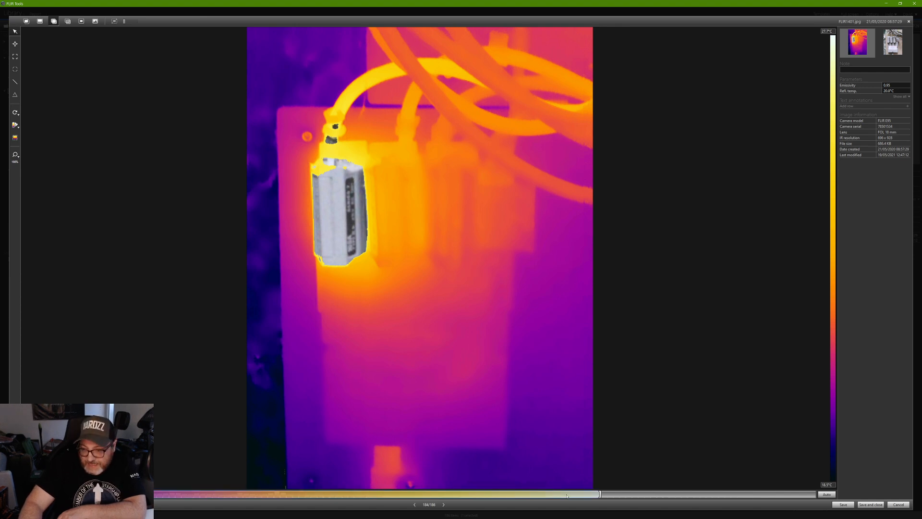
left_click_drag(598, 497, 766, 491)
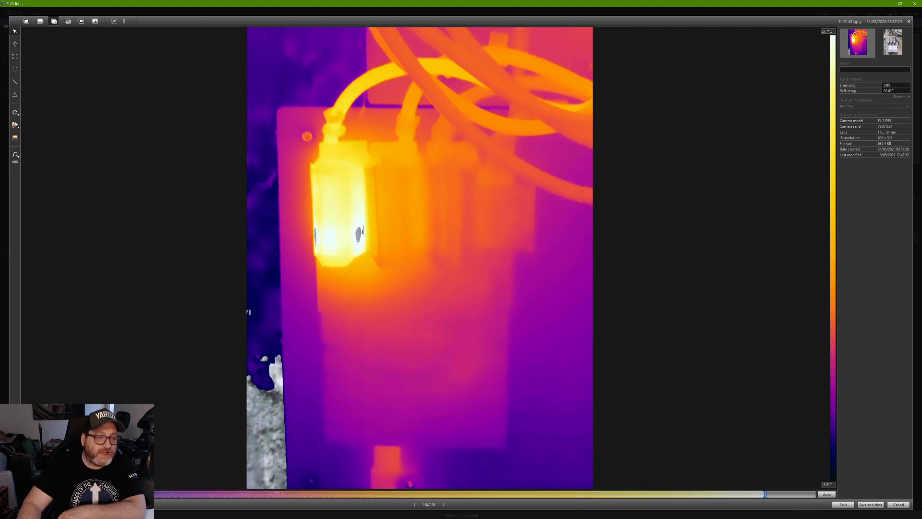
left_click_drag(99, 495, 507, 481)
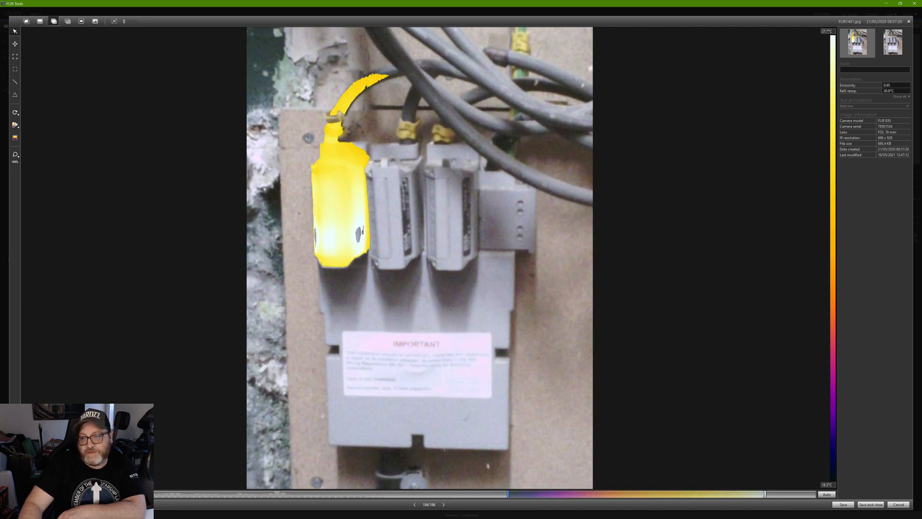
Lower the colour band's top slightly, then switch to the full thermal IR view.
left_click_drag(756, 502, 795, 506)
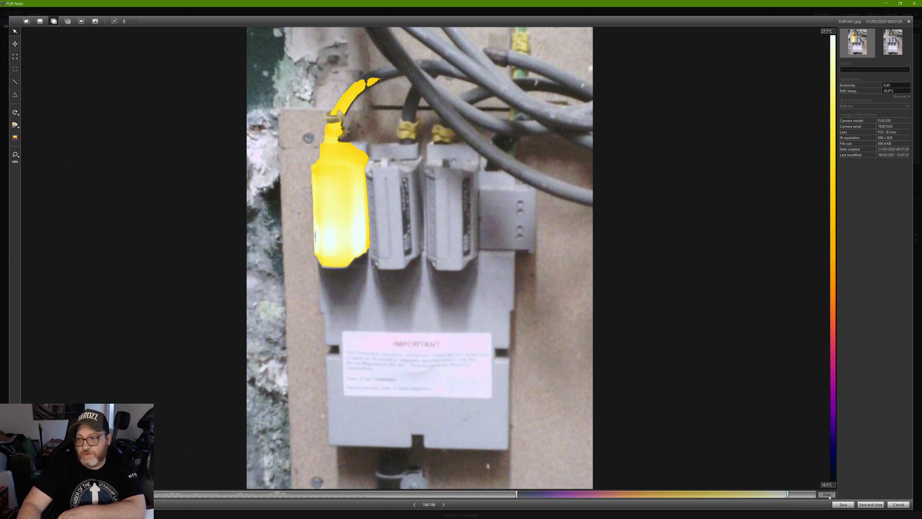
left_click(40, 21)
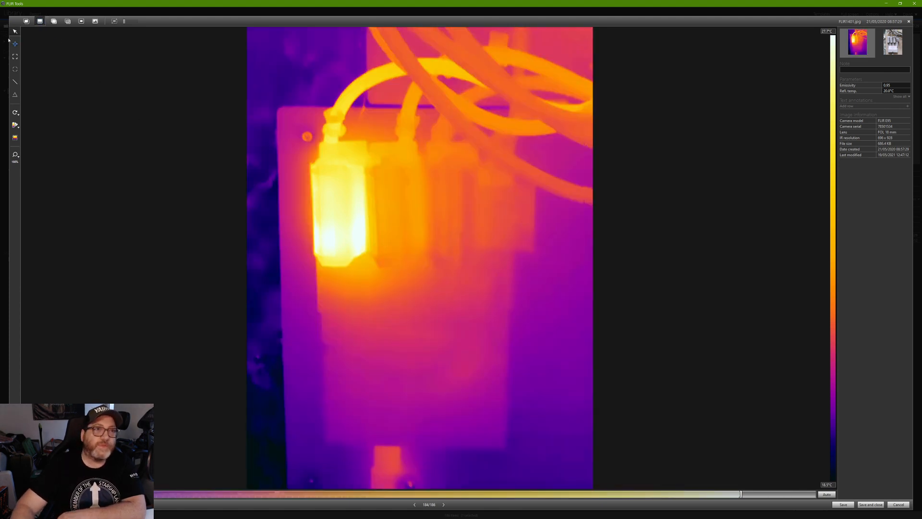
Compare MSX and plain IR modes, ending on MSX edge-detail view.
left_click(27, 21)
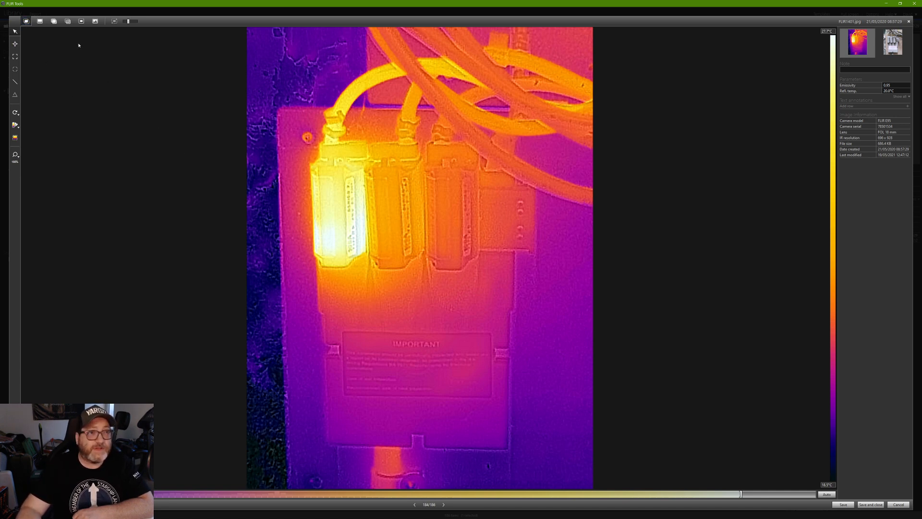
left_click(40, 22)
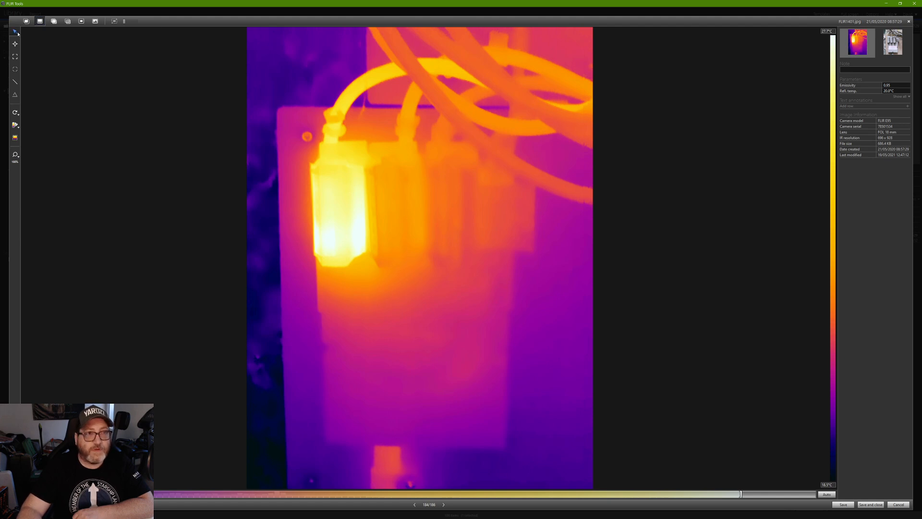
left_click(27, 21)
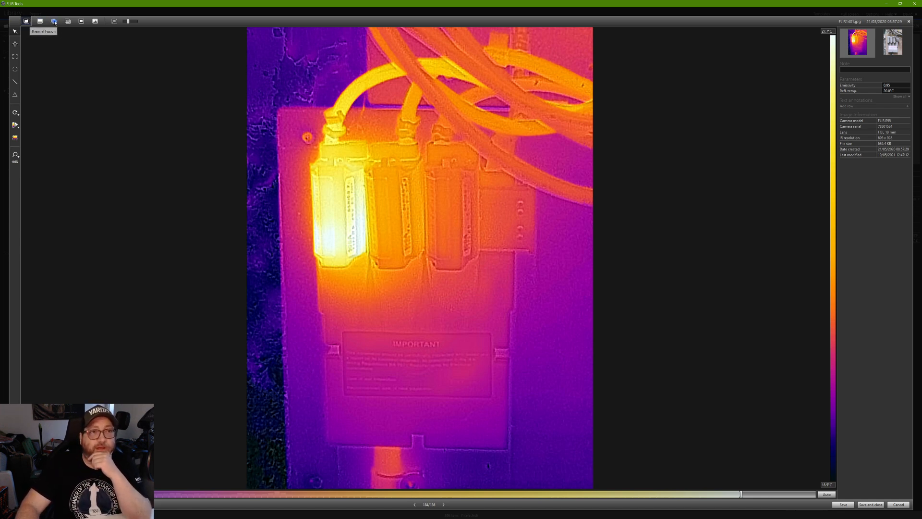
Blend thermal colours over the photo and raise the colour range's bottom to 21.1°C.
left_click(95, 22)
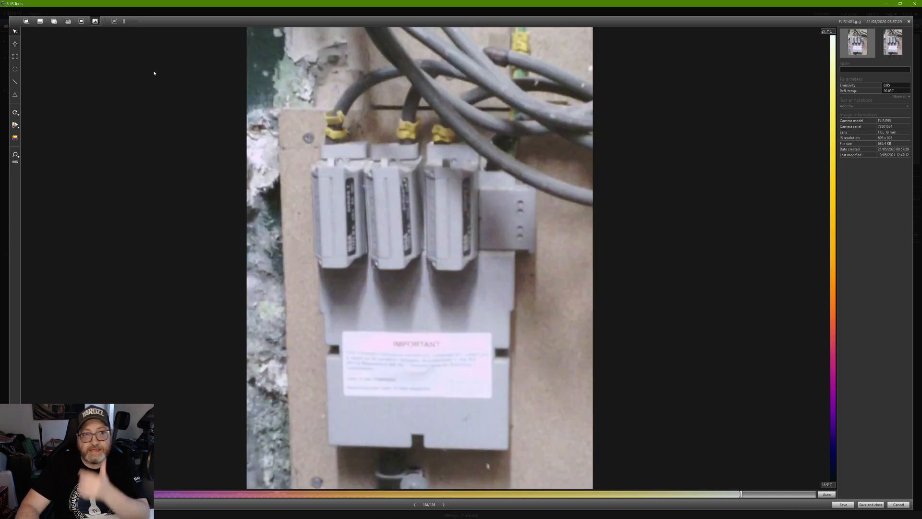
left_click(68, 21)
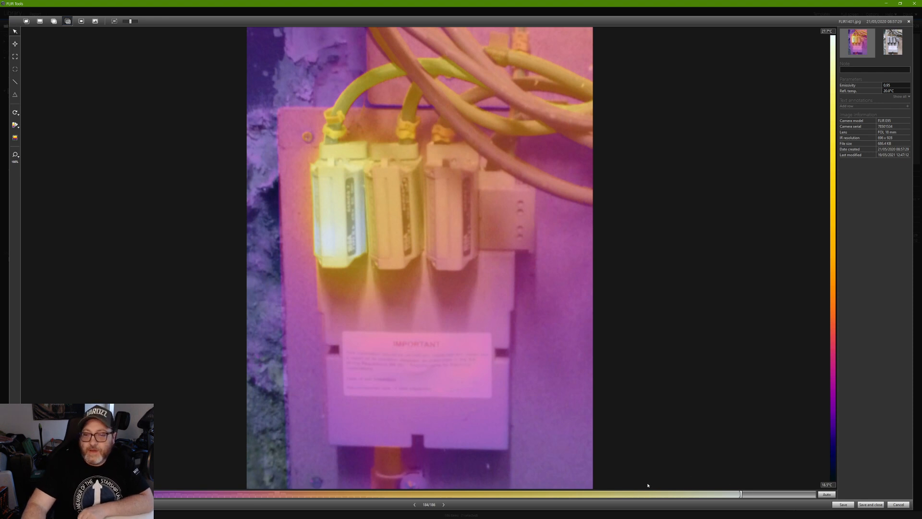
left_click_drag(740, 494, 608, 495)
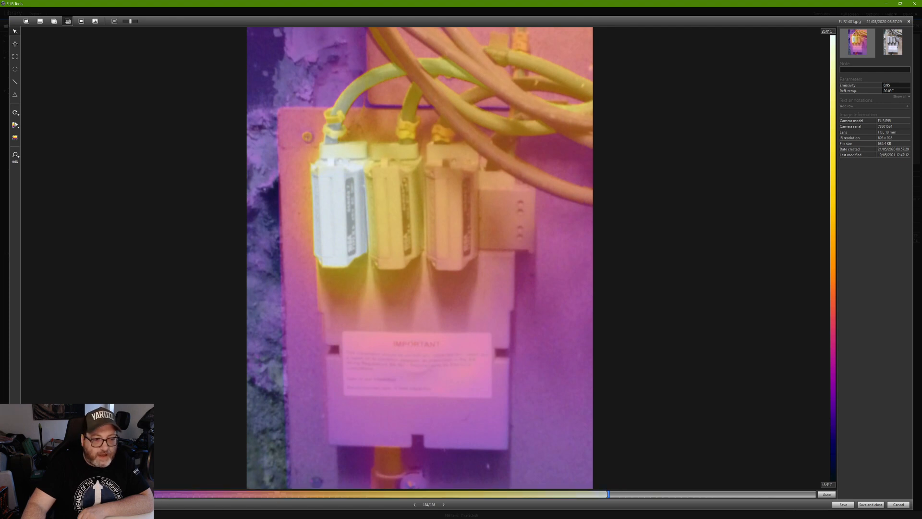
left_click_drag(159, 494, 409, 498)
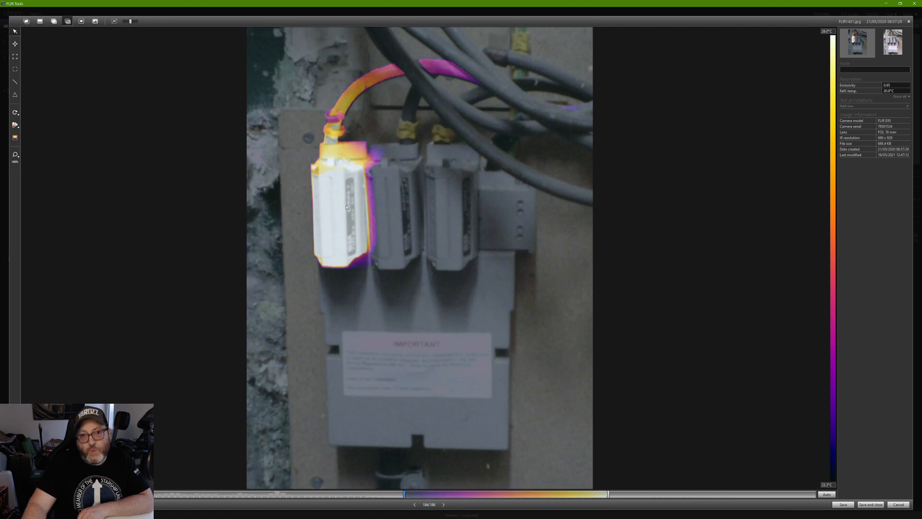
Raise the colour range's upper limit past 27.8°C to about 28.6°C.
left_click_drag(609, 498, 670, 497)
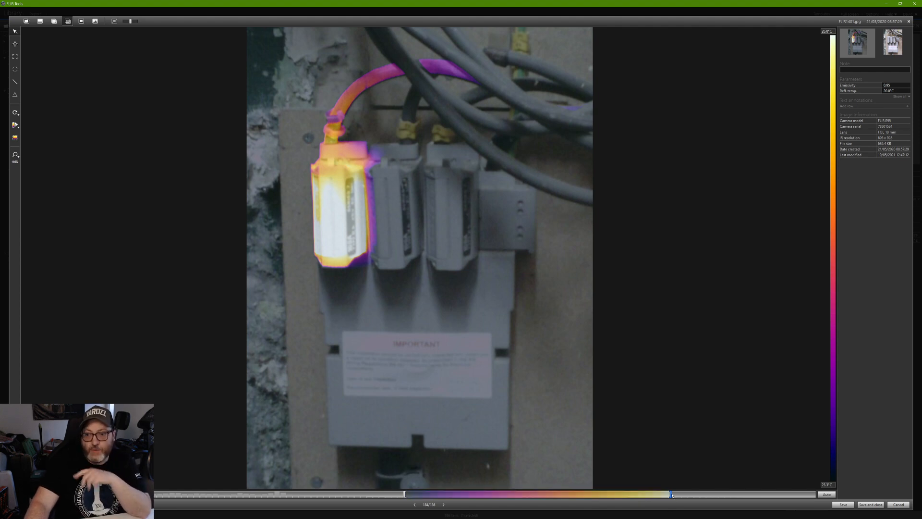
left_click_drag(672, 495, 571, 495)
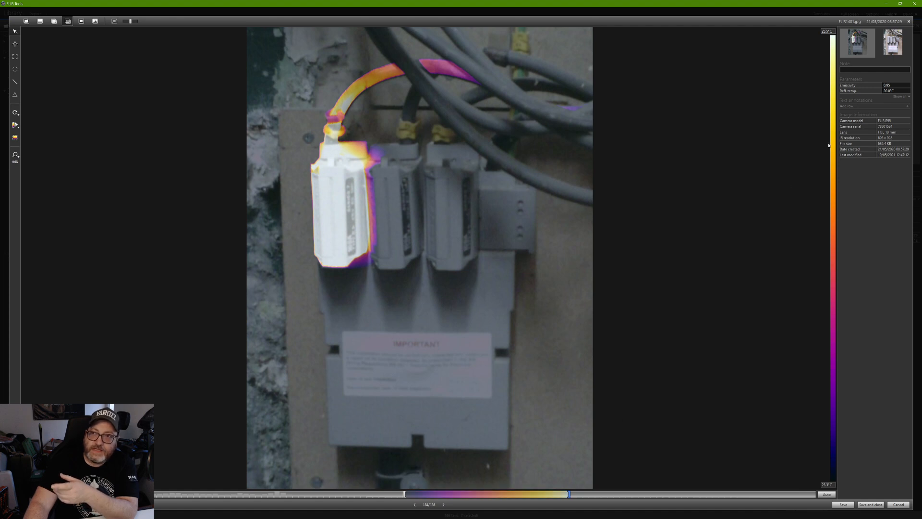
left_click(827, 31)
left_click(823, 32)
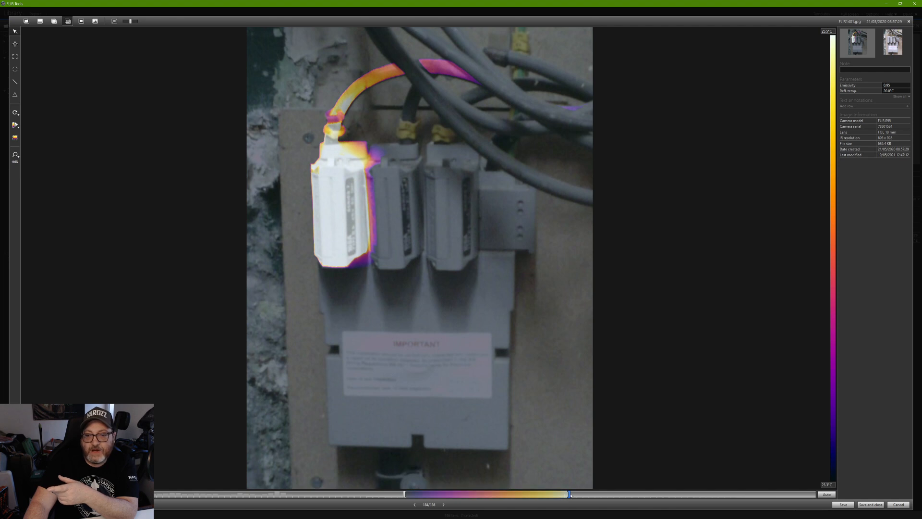
left_click_drag(576, 495, 807, 492)
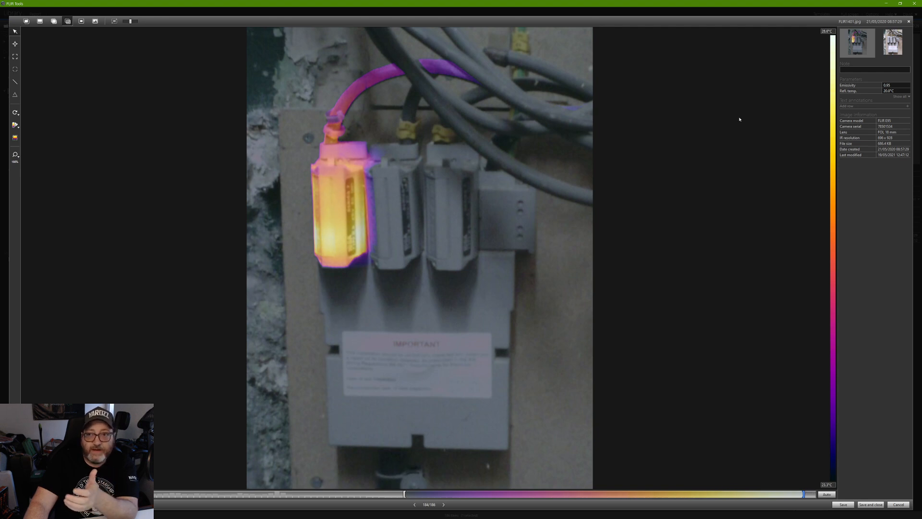
Set the colour scale's top temperature to 35.0°C.
left_click(828, 31)
type("35")
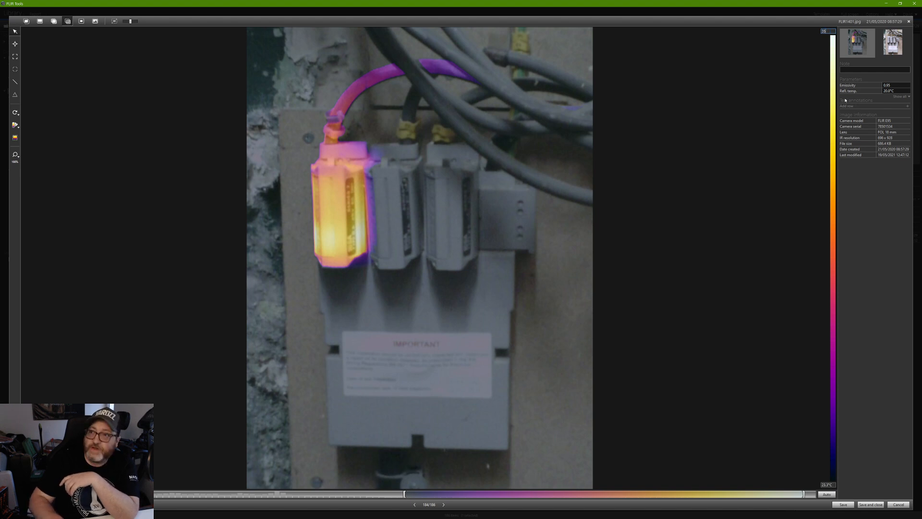
key("Return")
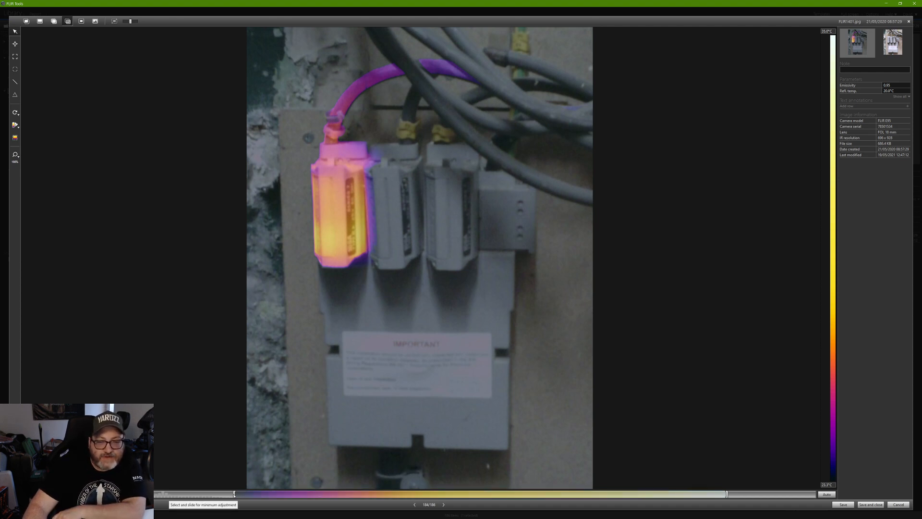
Raise the colour-scale minimum in stages through 23.8°C to 24.3°C.
left_click_drag(234, 496, 243, 496)
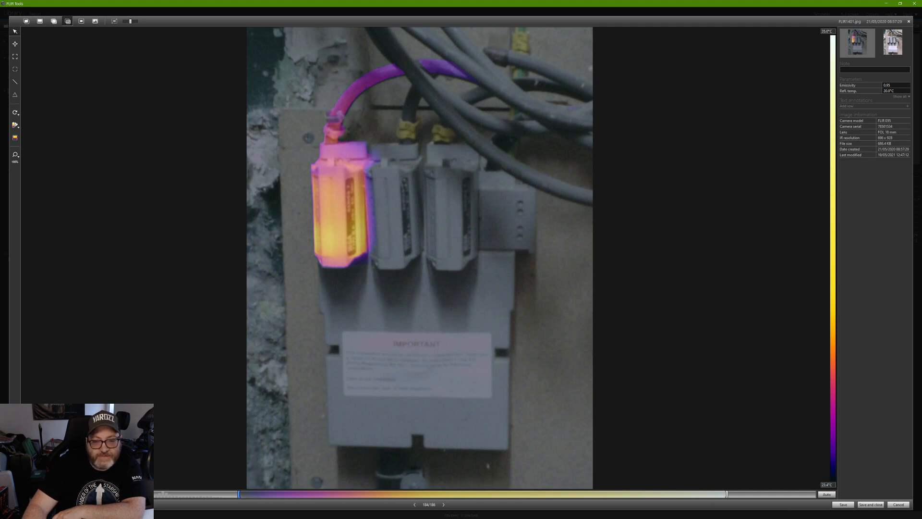
left_click_drag(239, 495, 260, 497)
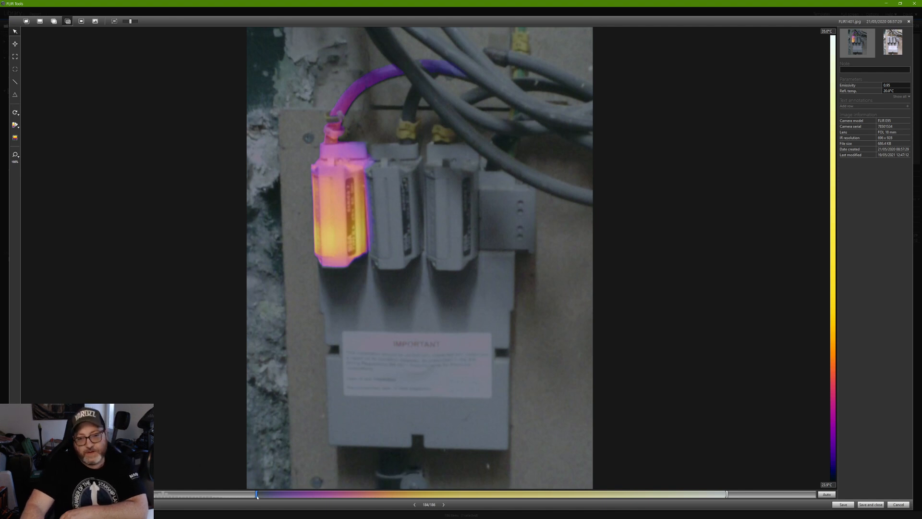
left_click_drag(261, 497, 305, 491)
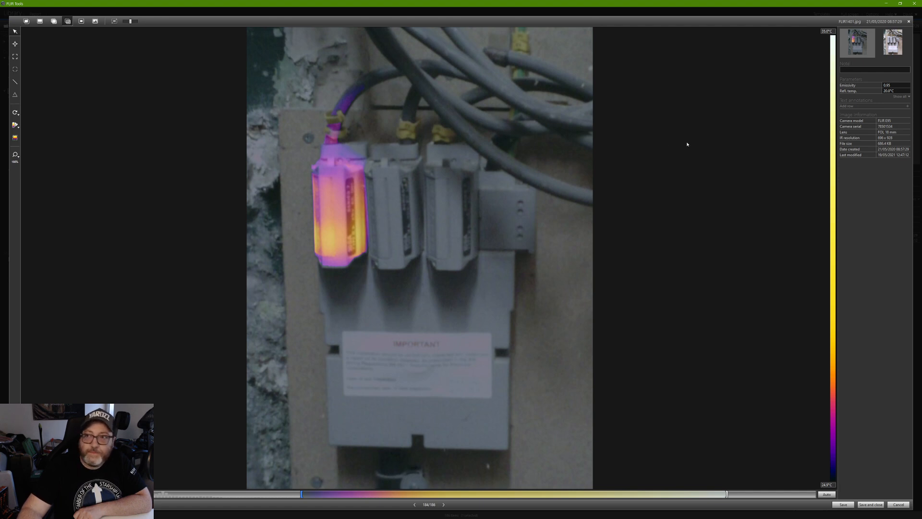
left_click(15, 82)
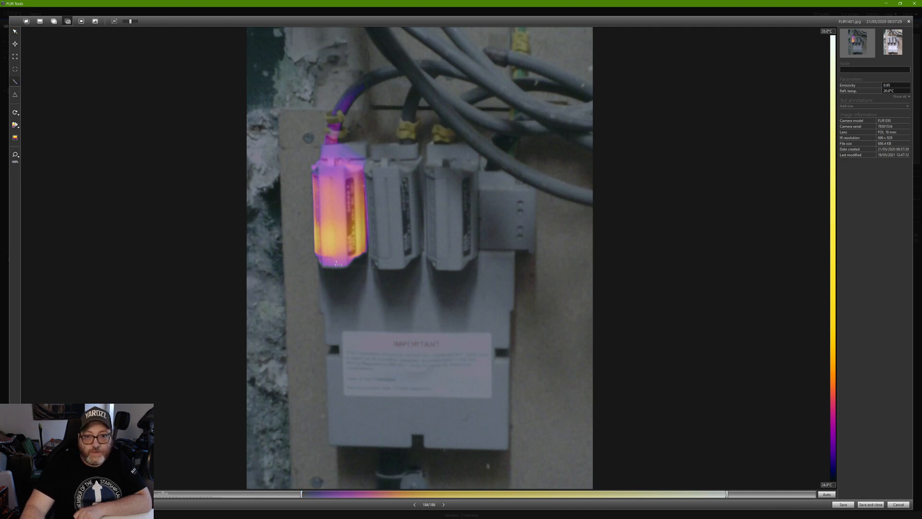
left_click_drag(338, 264, 334, 162)
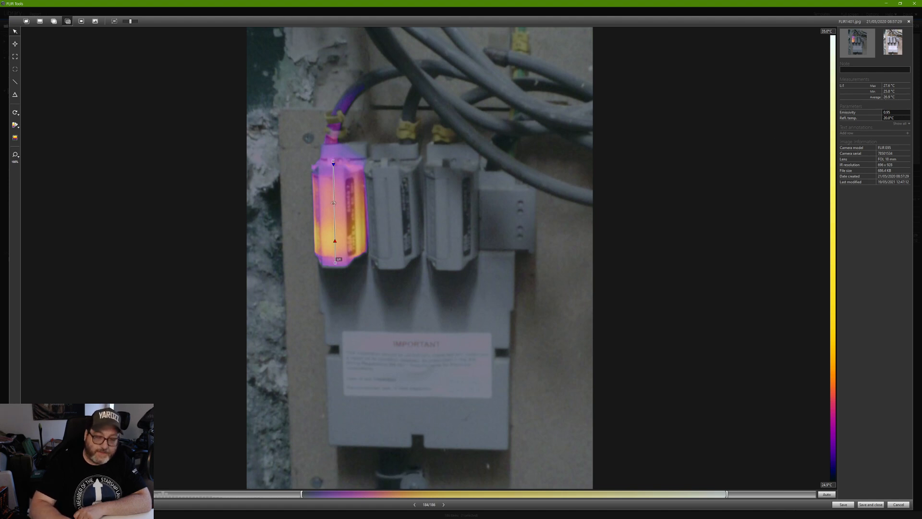
key("Delete")
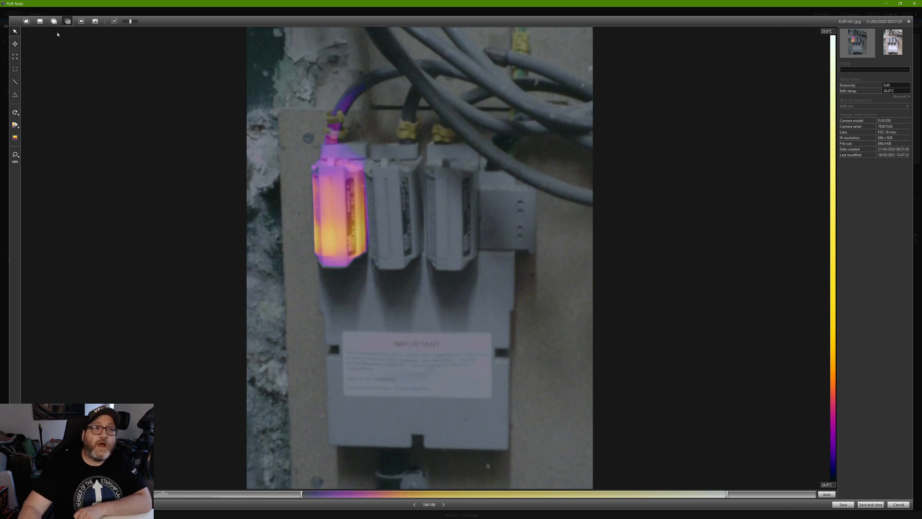
left_click(333, 251)
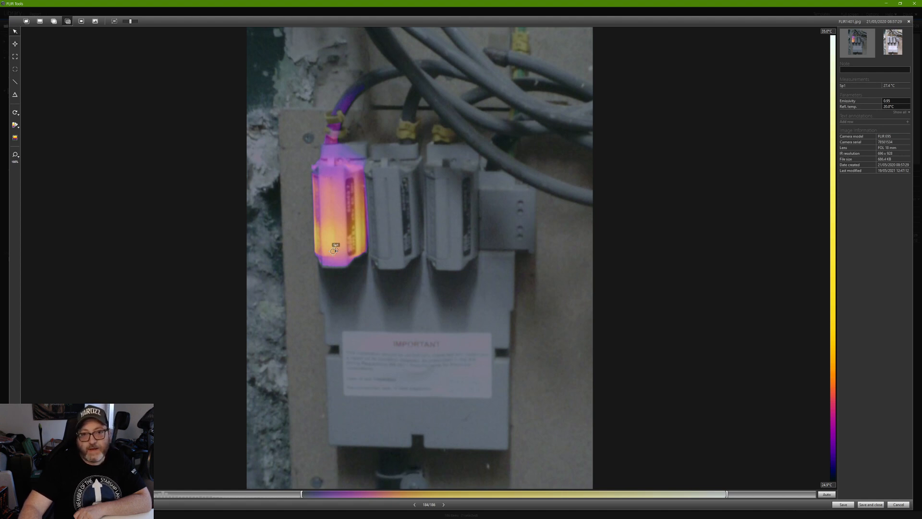
key("Delete")
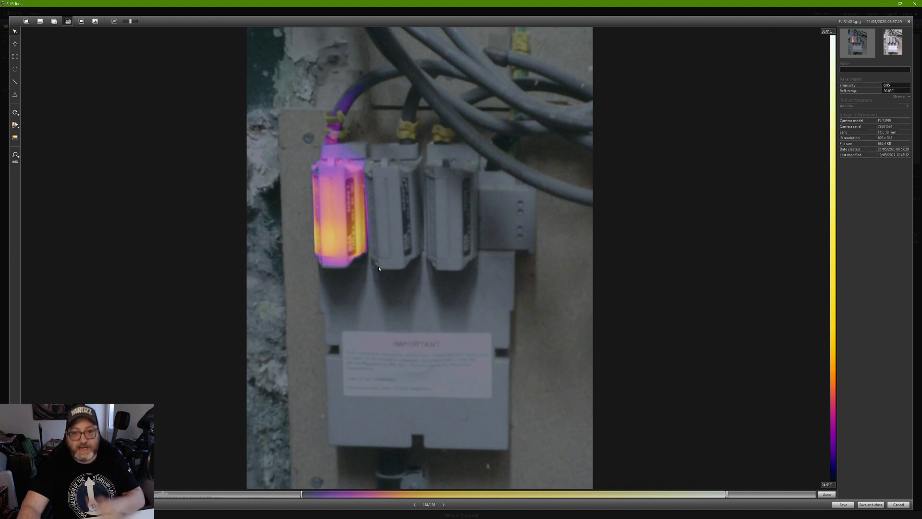
left_click(15, 81)
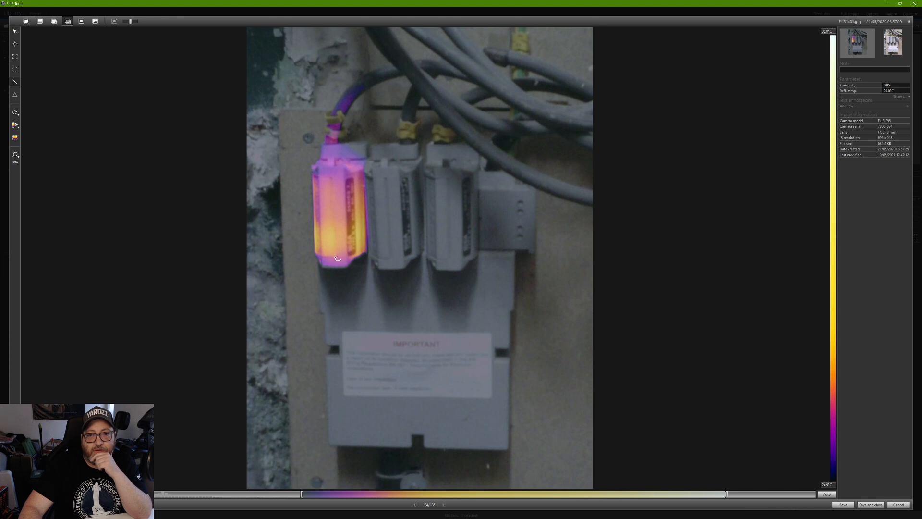
Draw line Li1 up the hot left fuse and set Dt1 to Li1 Max − Li1 Min.
left_click_drag(336, 263, 333, 173)
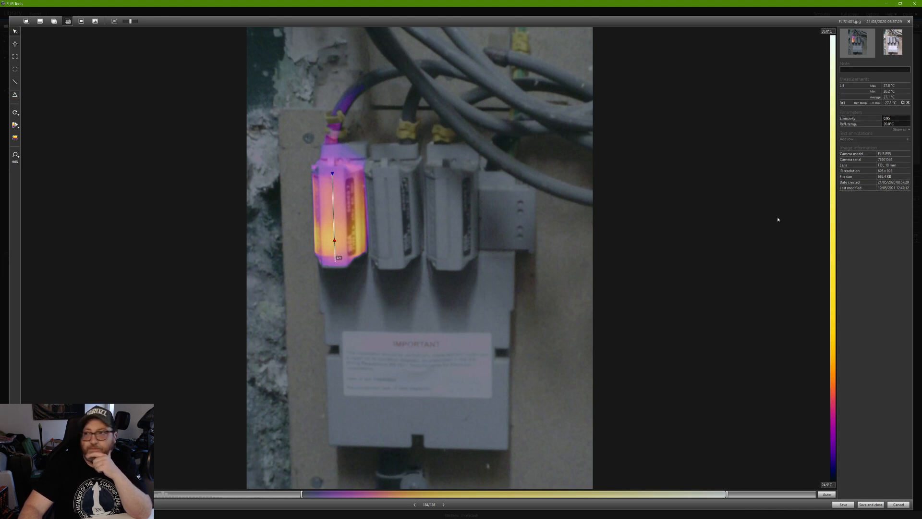
left_click(903, 103)
left_click(886, 117)
left_click(865, 127)
left_click(900, 127)
left_click(886, 136)
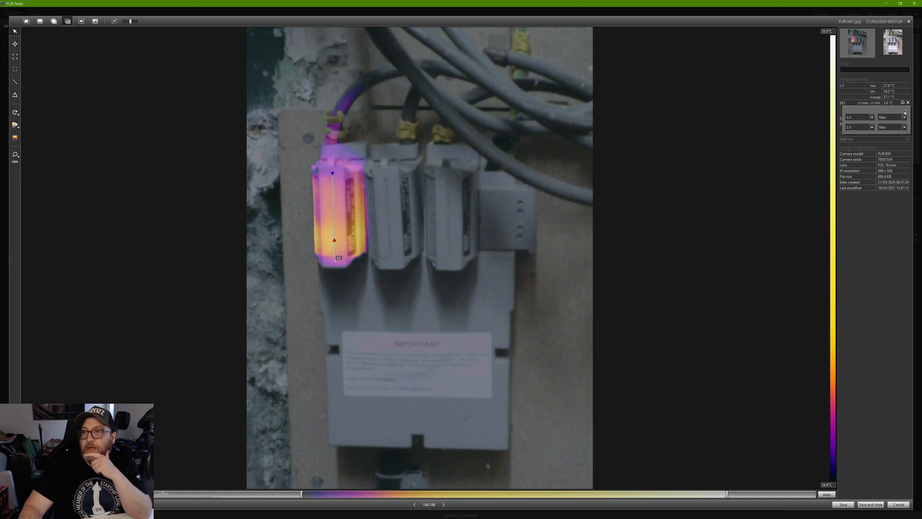
left_click(907, 111)
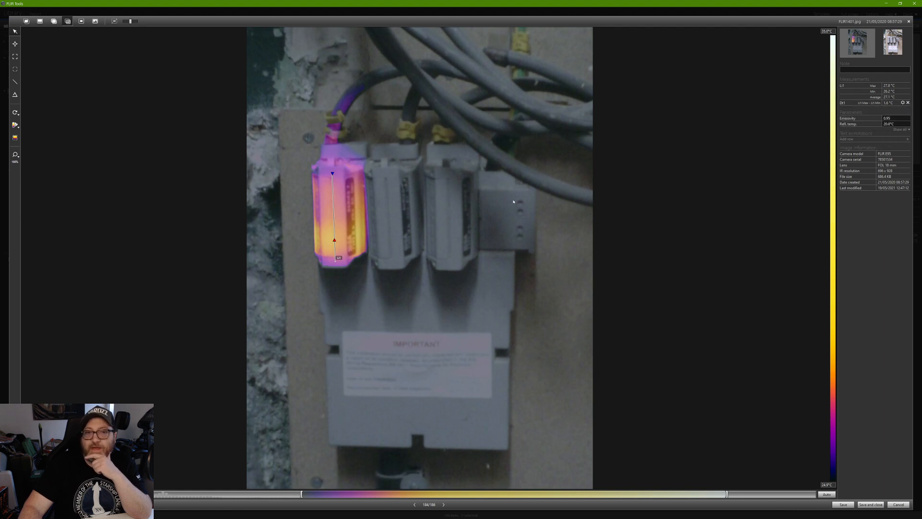
Hide the line's Average value so only its max and min are reported.
right_click(332, 217)
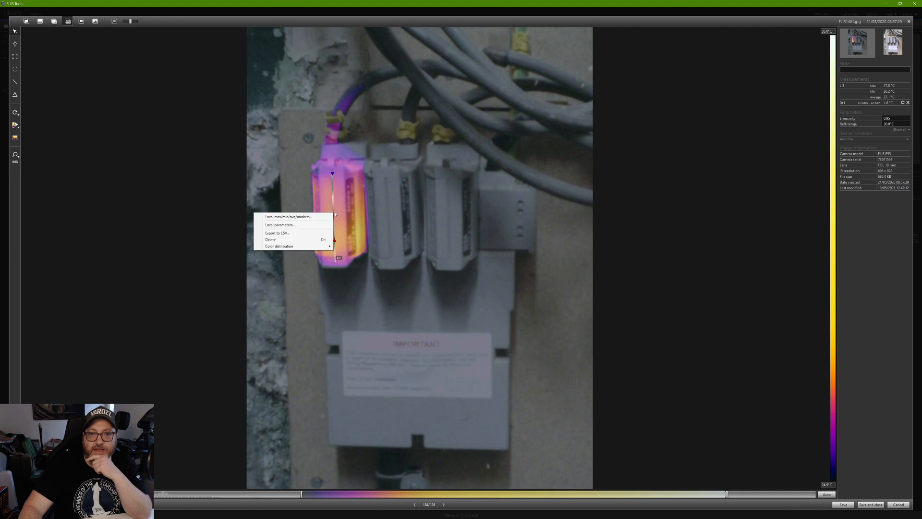
left_click(299, 217)
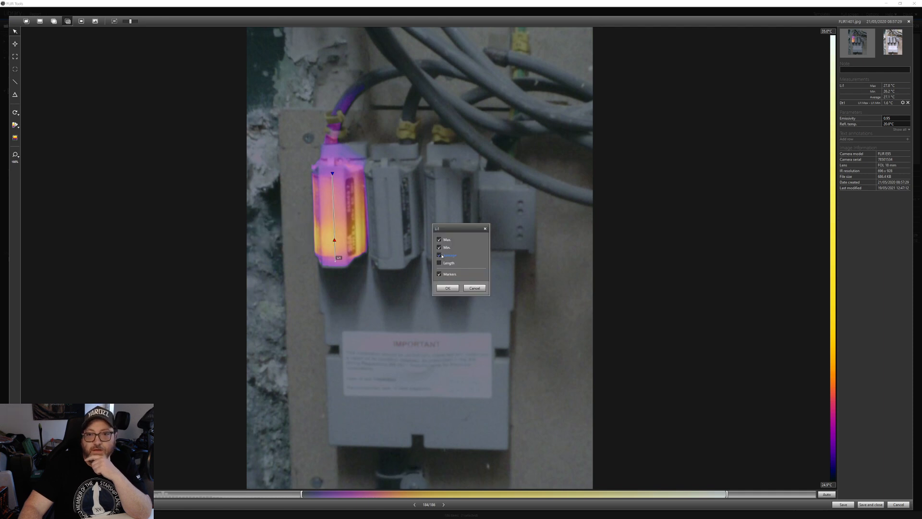
left_click(447, 287)
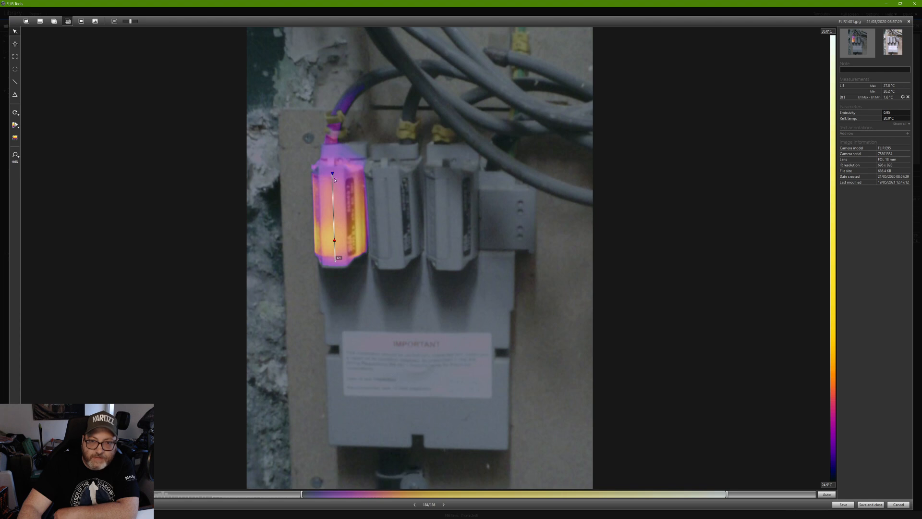
Lengthen line Li1 slightly at both its top and bottom ends along the hot left fuse.
left_click_drag(333, 173, 333, 167)
left_click_drag(336, 262, 334, 264)
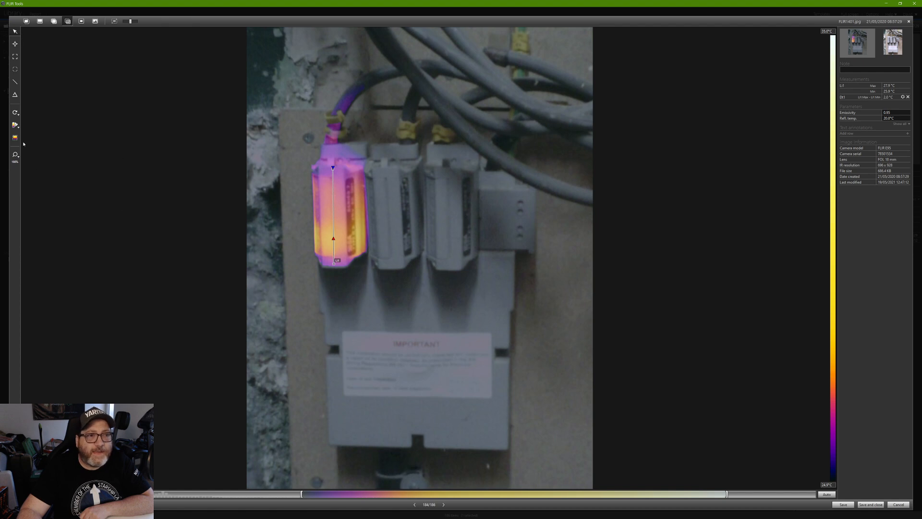
Return to the pure thermal image, auto-fit the scale, and delete the line measurement.
left_click(40, 22)
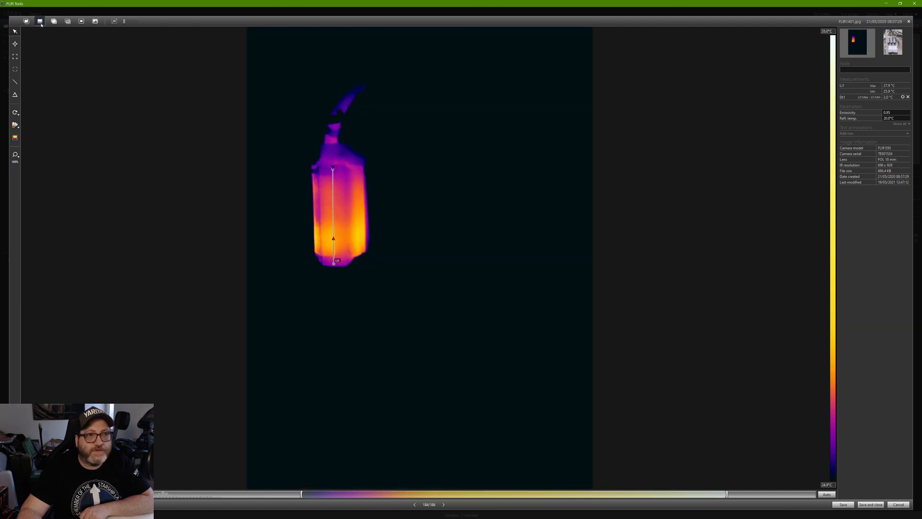
left_click(827, 494)
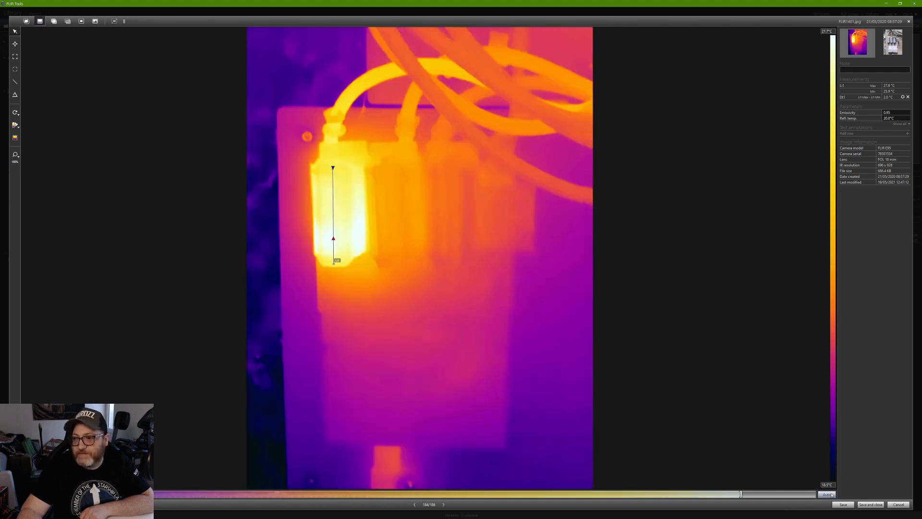
left_click(333, 191)
key("Delete")
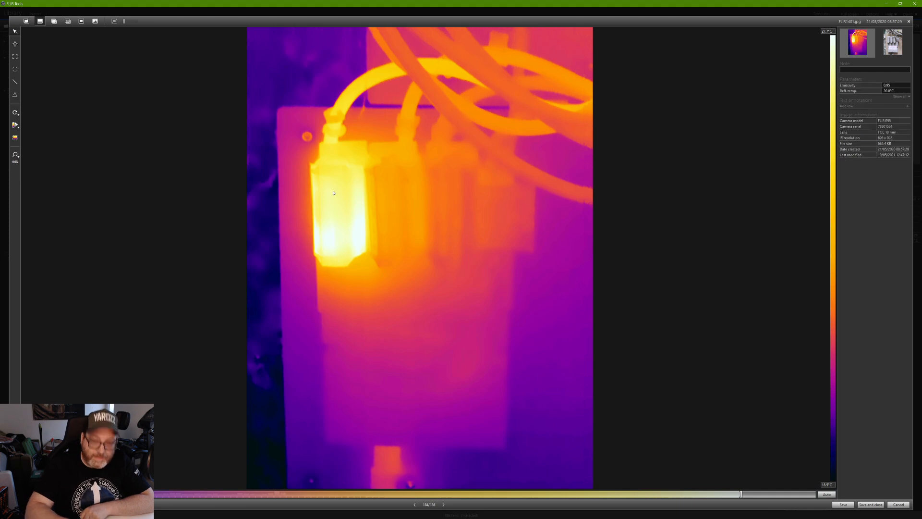
Try the thermal fusion blend, adjust its thermal/photo balance, then switch to picture-in-picture.
left_click(67, 22)
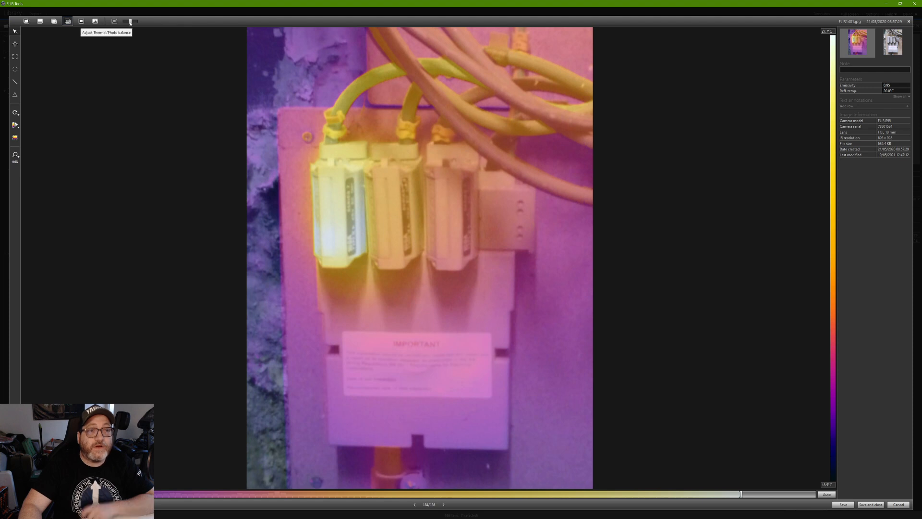
left_click_drag(131, 22, 123, 27)
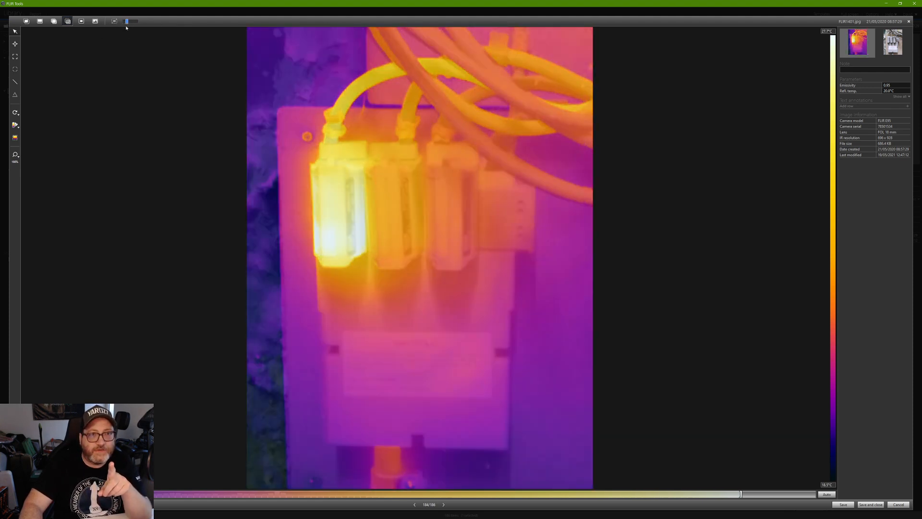
left_click_drag(123, 28, 132, 28)
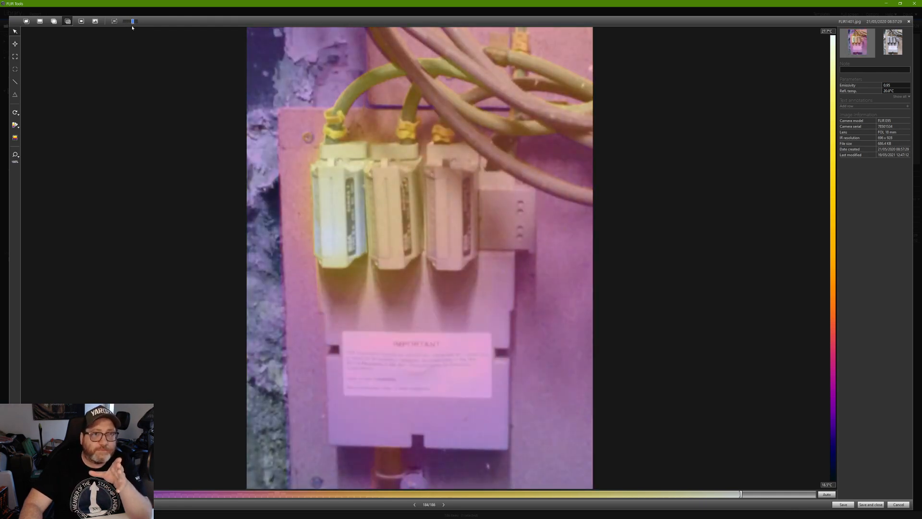
left_click(81, 21)
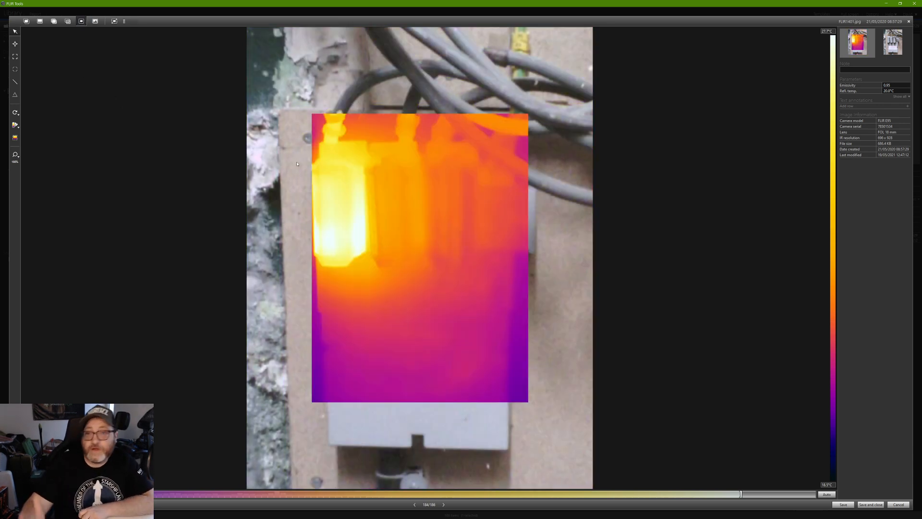
Move and shrink the picture-in-picture thermal inset so it frames the hot left fuse.
left_click(113, 21)
left_click_drag(354, 162, 342, 155)
left_click_drag(515, 395, 381, 278)
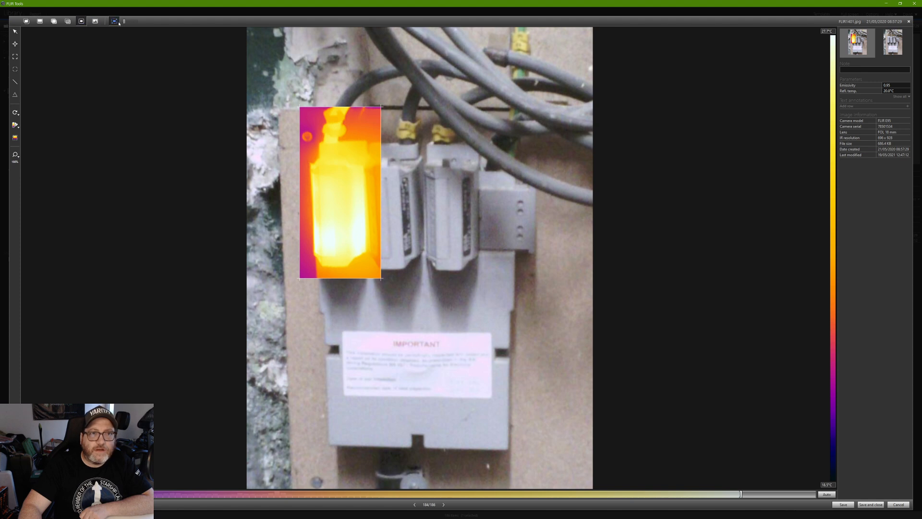
left_click_drag(337, 117, 337, 126)
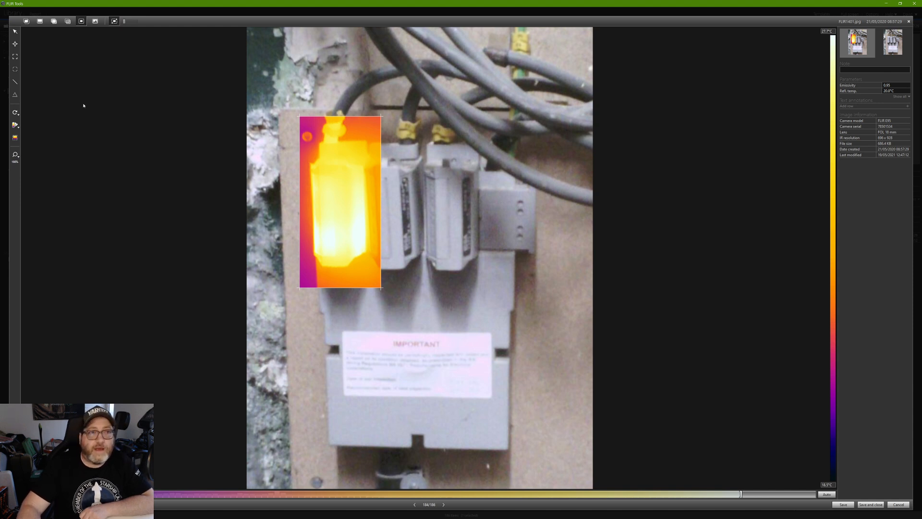
Set the scale maximum to 35°C and the minimum to 25°C, then lower it to 15°C.
left_click(827, 32)
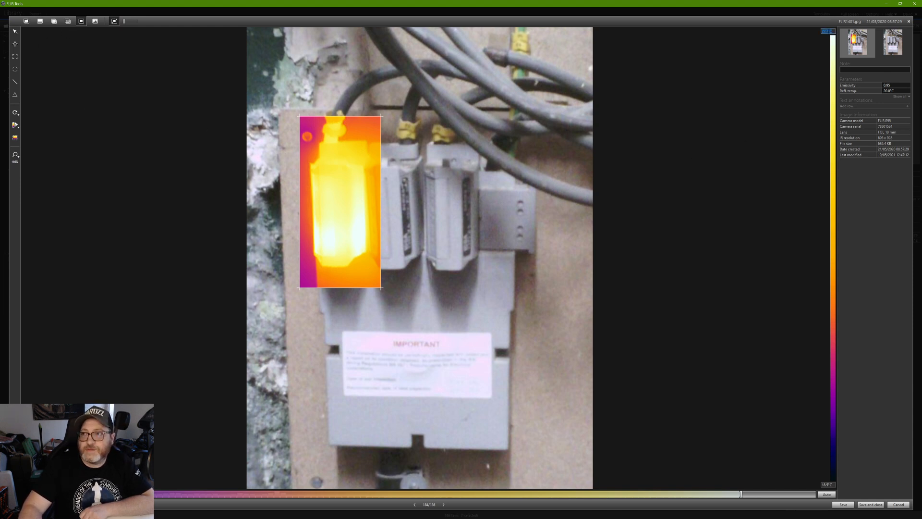
type("35")
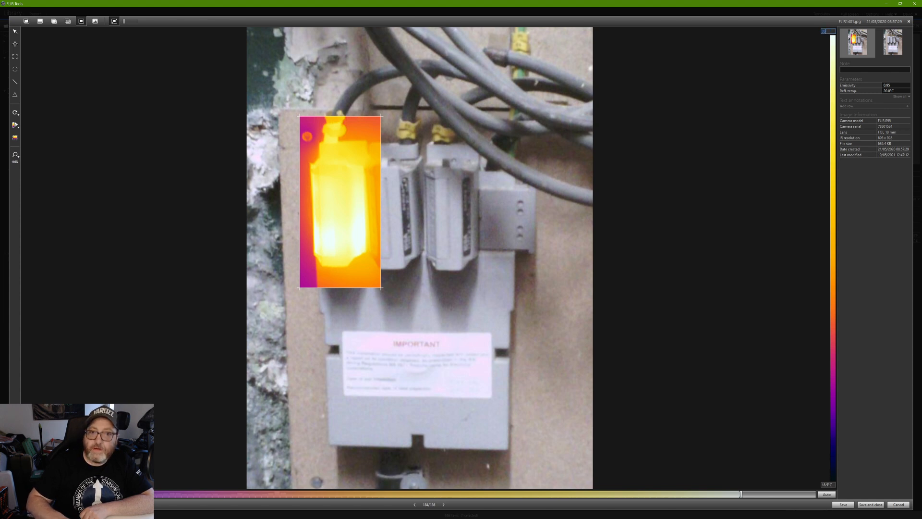
key("Return")
left_click(827, 484)
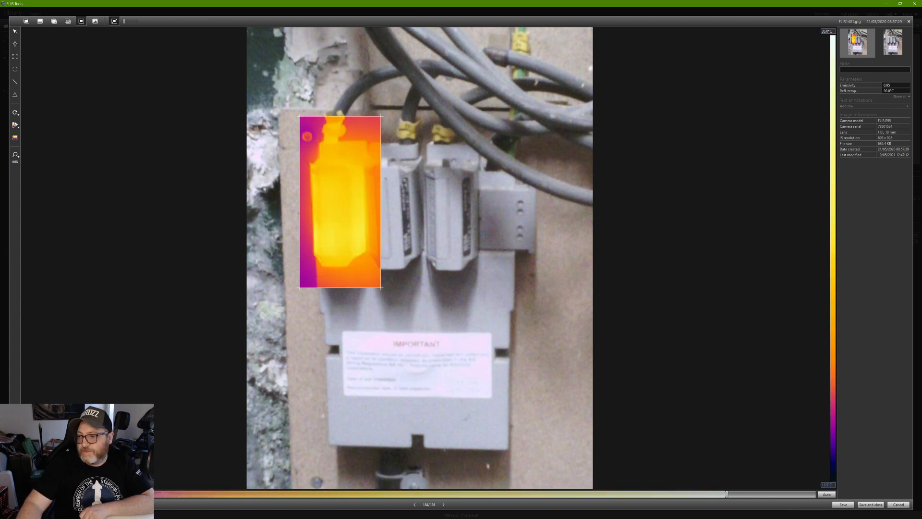
type("25")
key("Return")
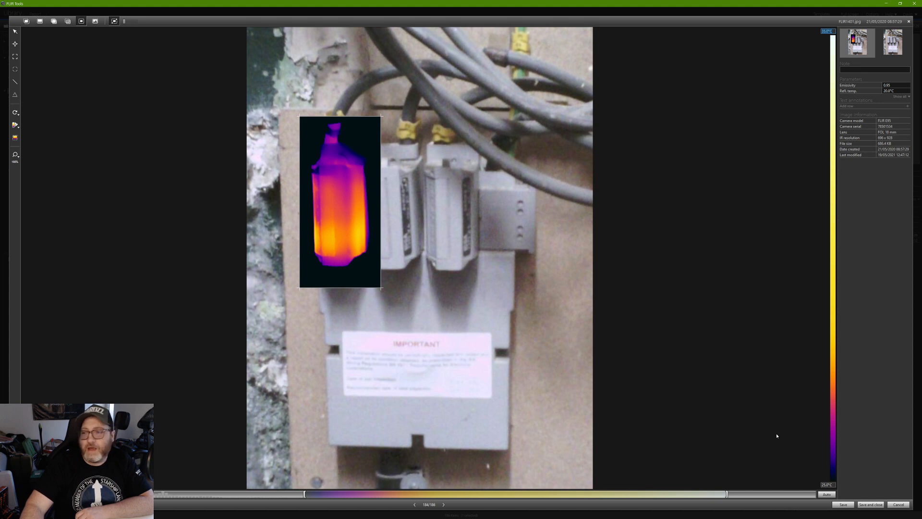
left_click(828, 484)
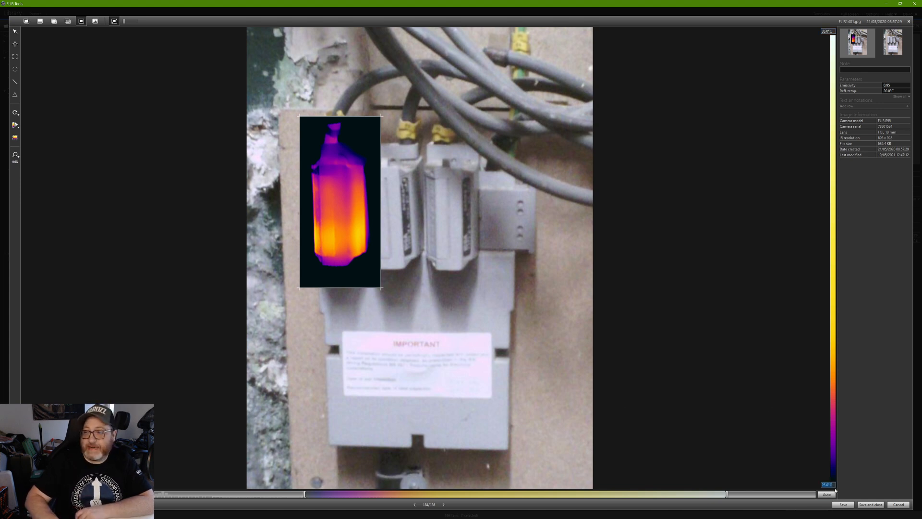
type("15")
key("Tab")
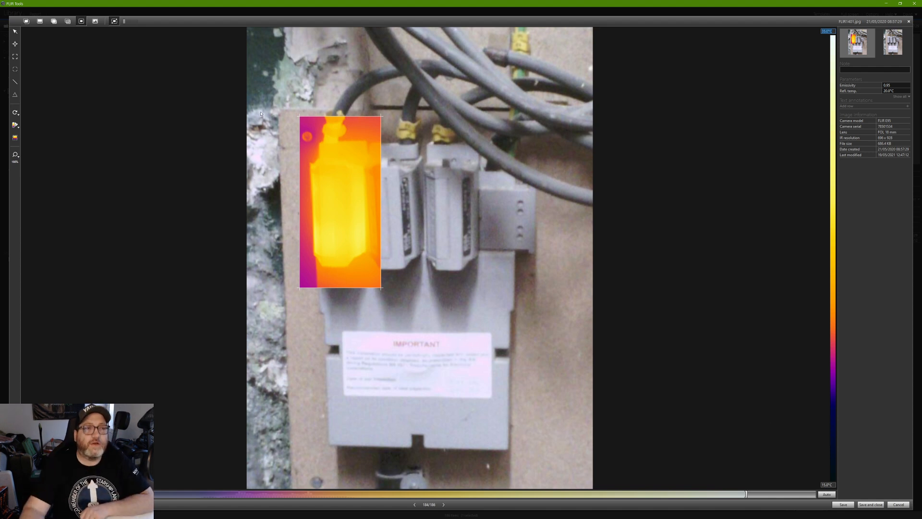
Leave picture-in-picture via the Photo view, return to the full thermal image, and list the palettes.
left_click(98, 21)
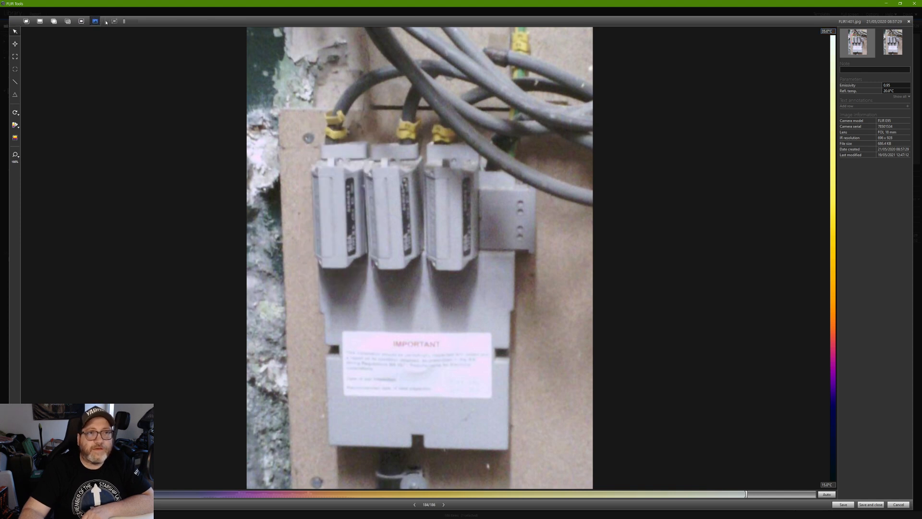
left_click(40, 21)
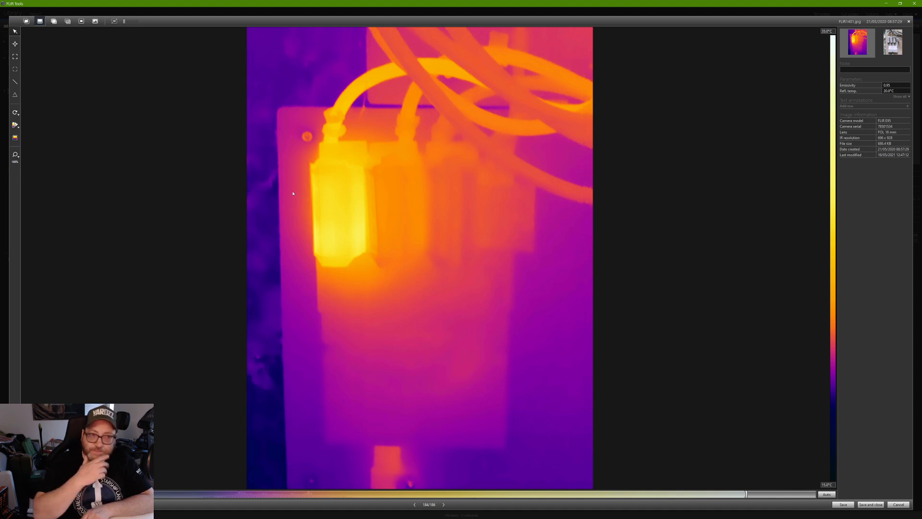
left_click(19, 127)
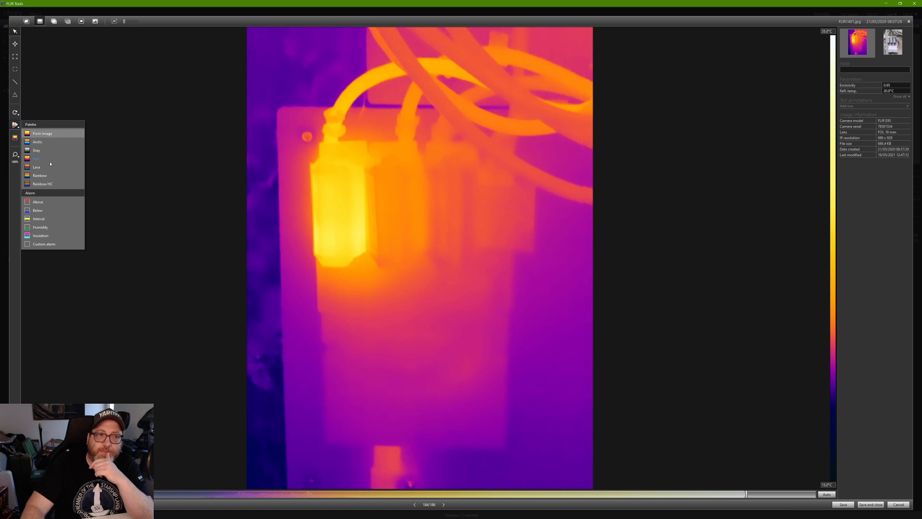
Switch the thermal image palette from Iron to Arctic and select the scale limit field.
left_click(37, 159)
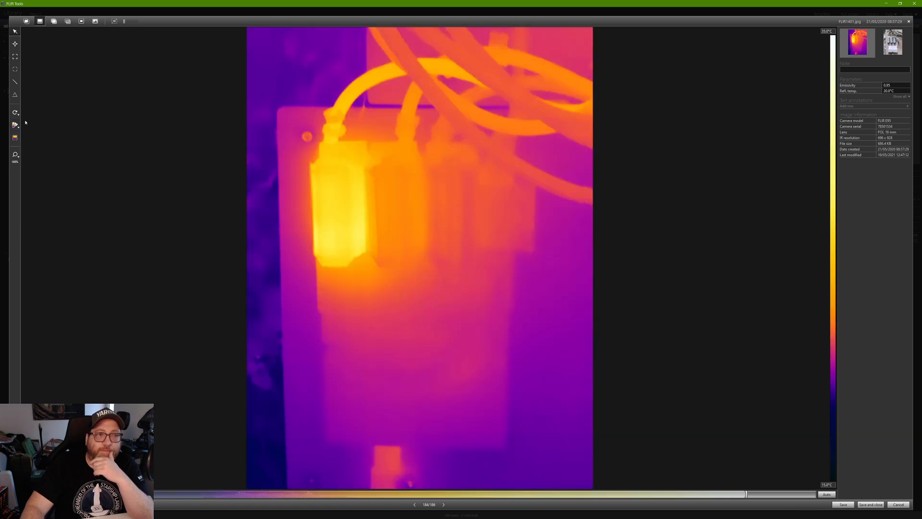
left_click(18, 126)
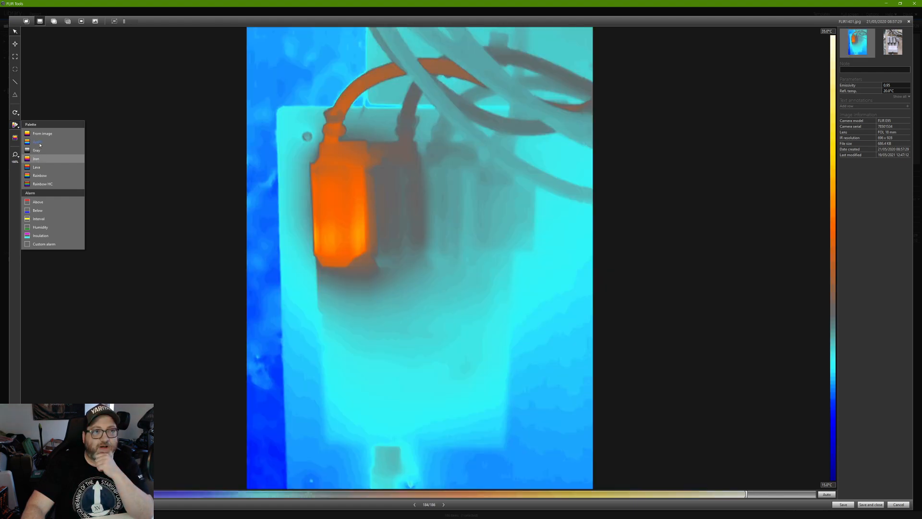
left_click(39, 144)
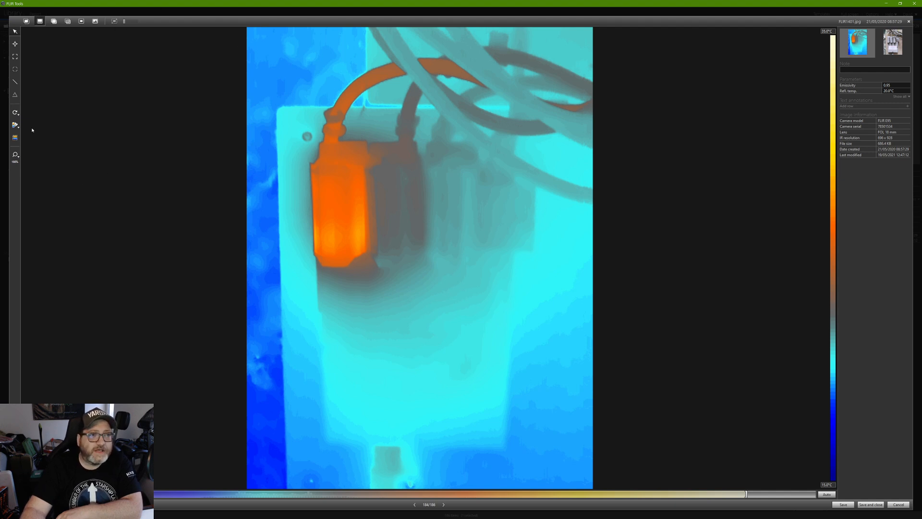
left_click(827, 30)
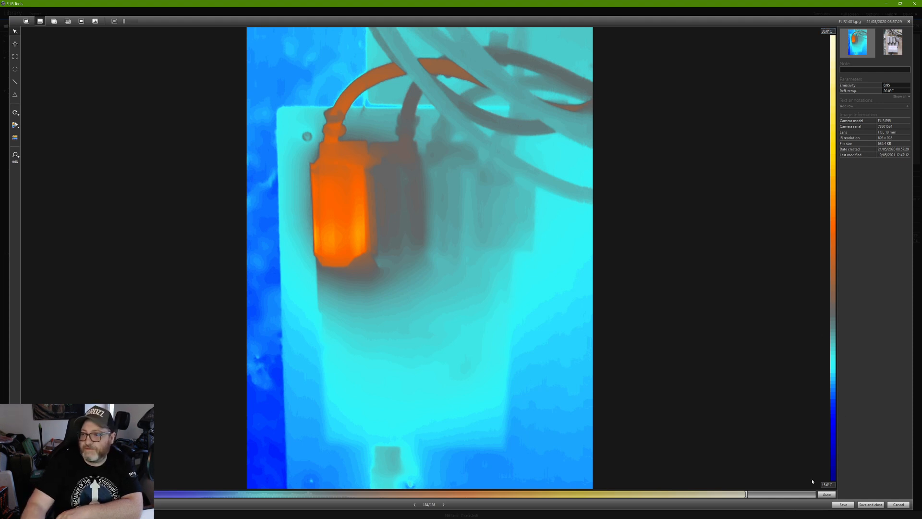
Enter 25 as the scale minimum and drag the range handles inward to isolate the hot fuse.
type("25")
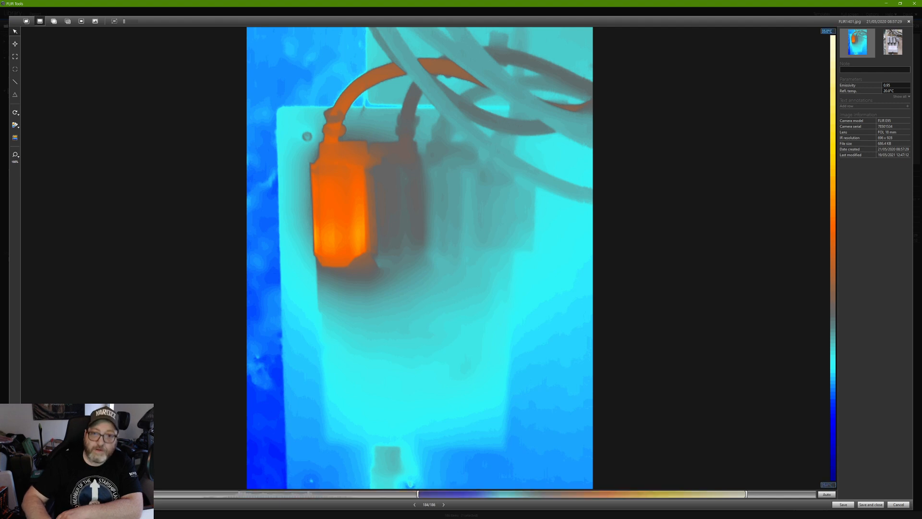
key("Tab")
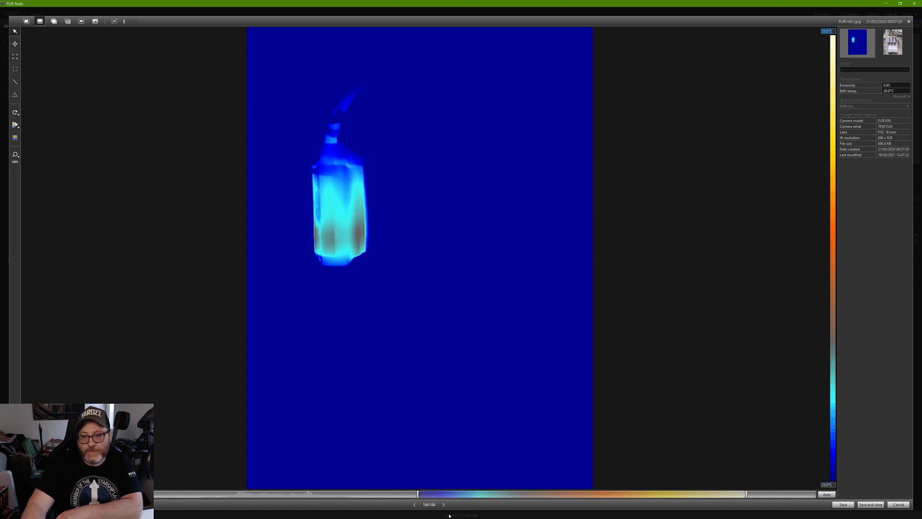
left_click_drag(418, 494, 384, 495)
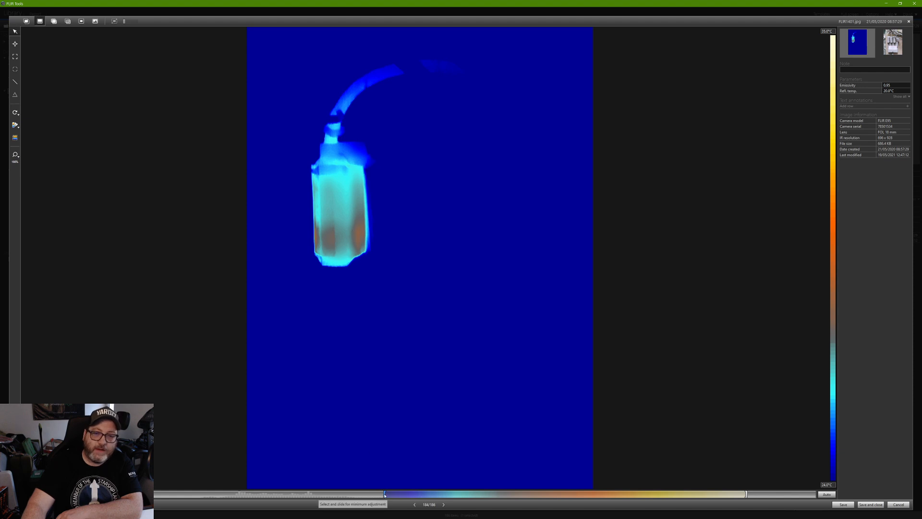
left_click_drag(385, 495, 343, 495)
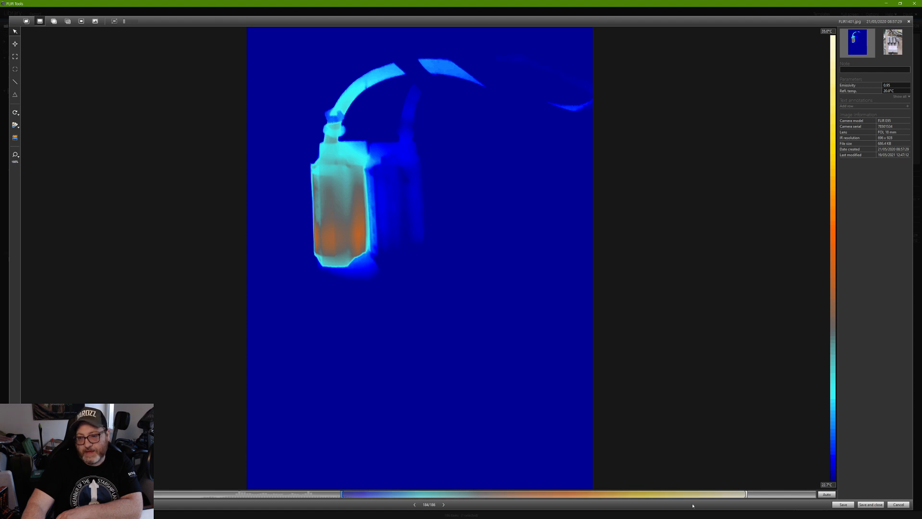
left_click_drag(746, 495, 546, 481)
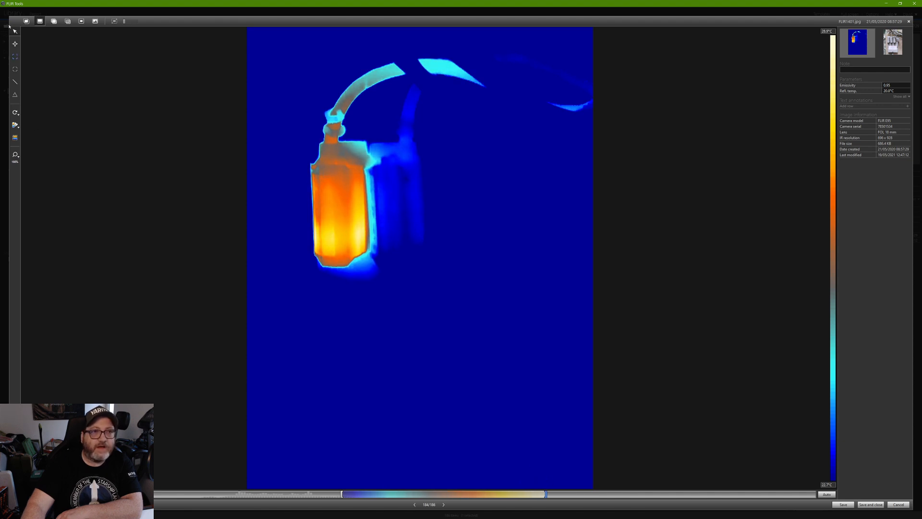
Cycle through the blended and fusion image modes, ending back on the pure thermal image.
left_click(55, 21)
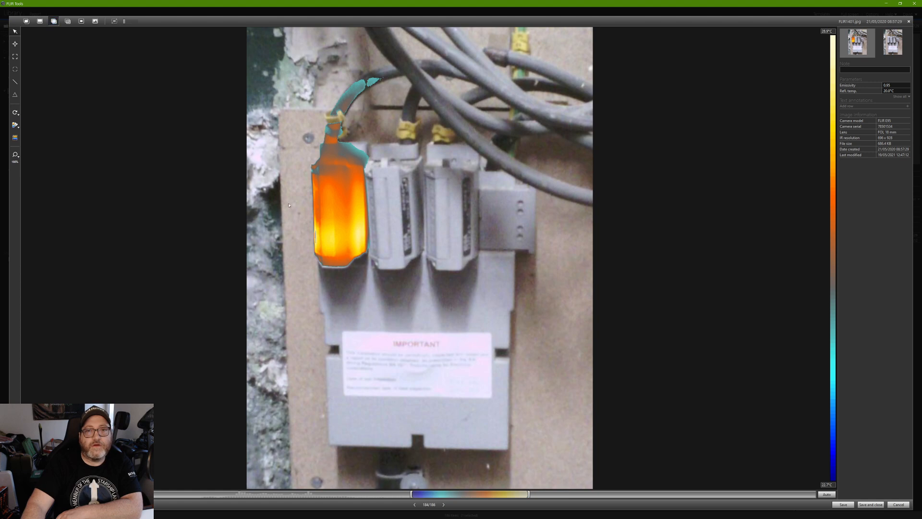
left_click(68, 22)
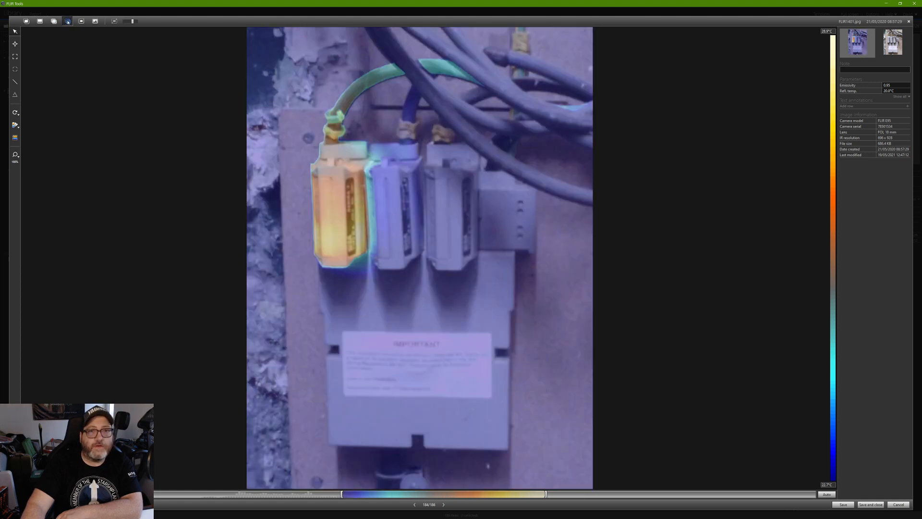
left_click(49, 21)
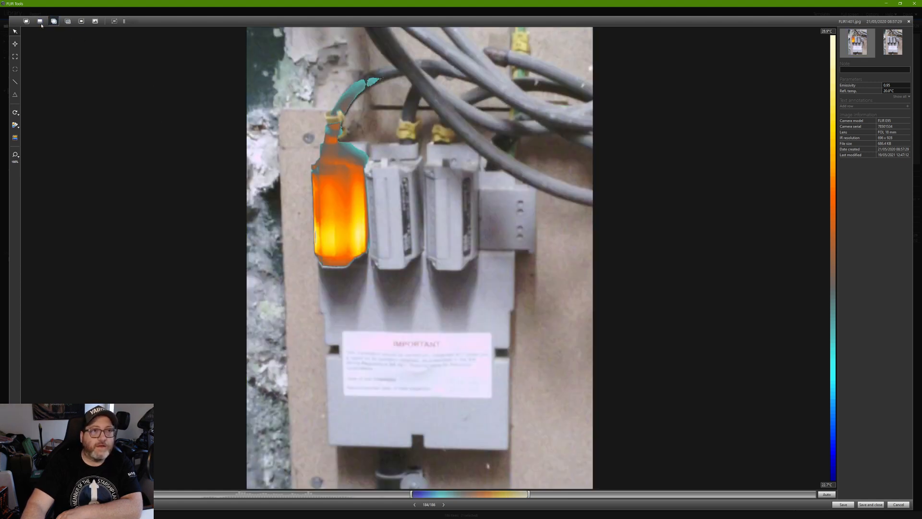
left_click(40, 22)
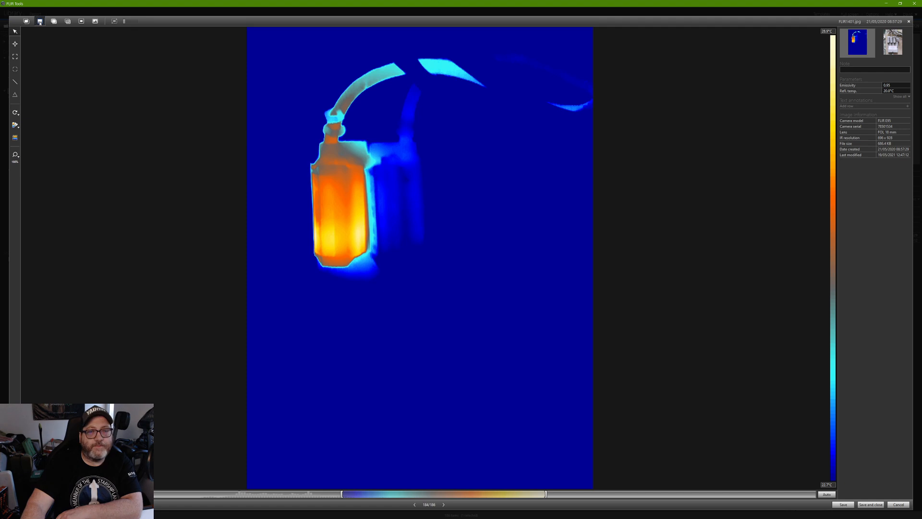
left_click(15, 125)
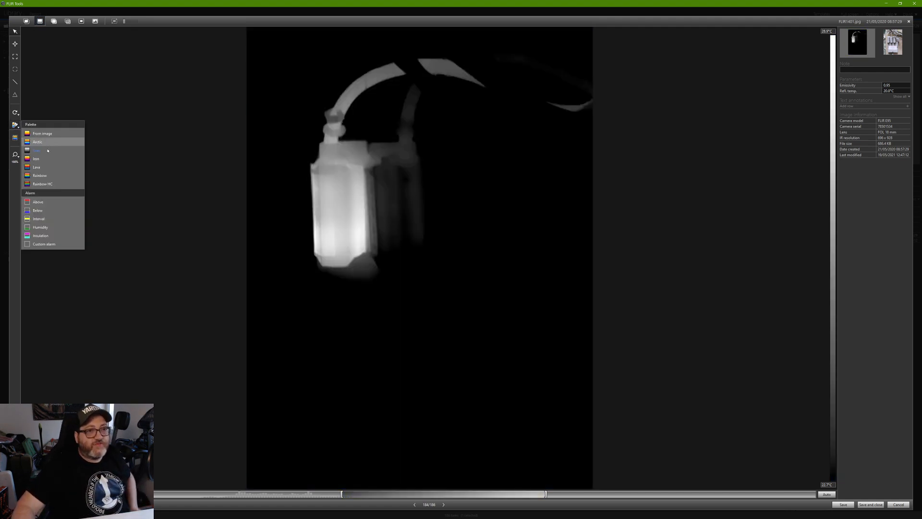
Apply the Grey palette, auto-fit the scale, then narrow it to about 22.1–25.9 °C.
left_click(47, 150)
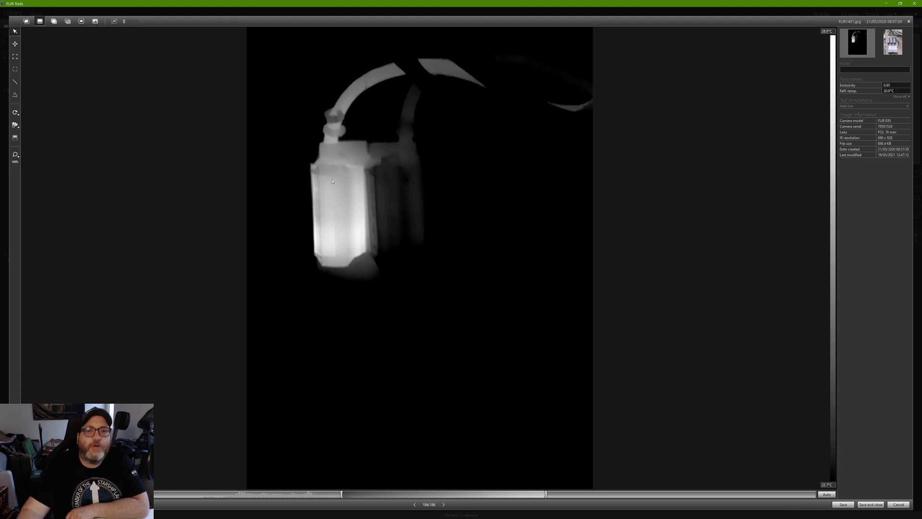
left_click(827, 494)
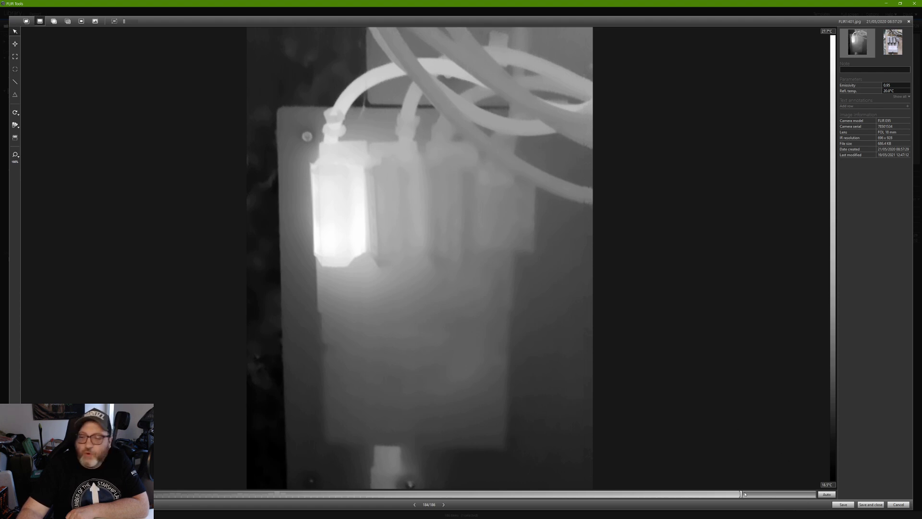
left_click_drag(741, 495, 562, 491)
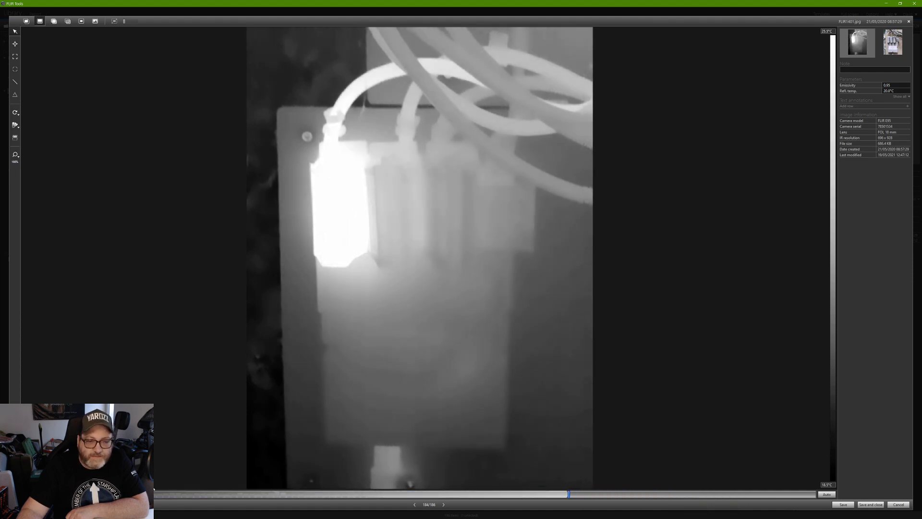
left_click_drag(158, 494, 459, 509)
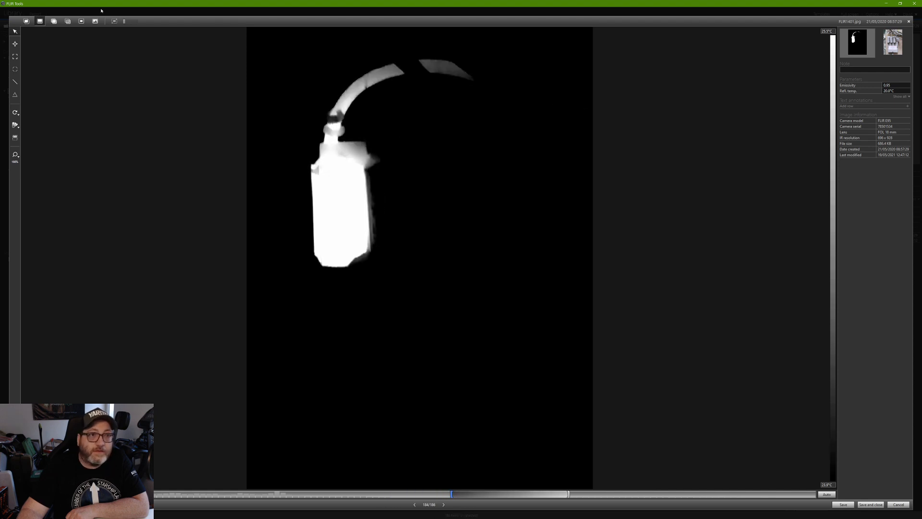
Blend the grey thermal data over the photo and narrow the overlay range to the left fuse area.
left_click(55, 22)
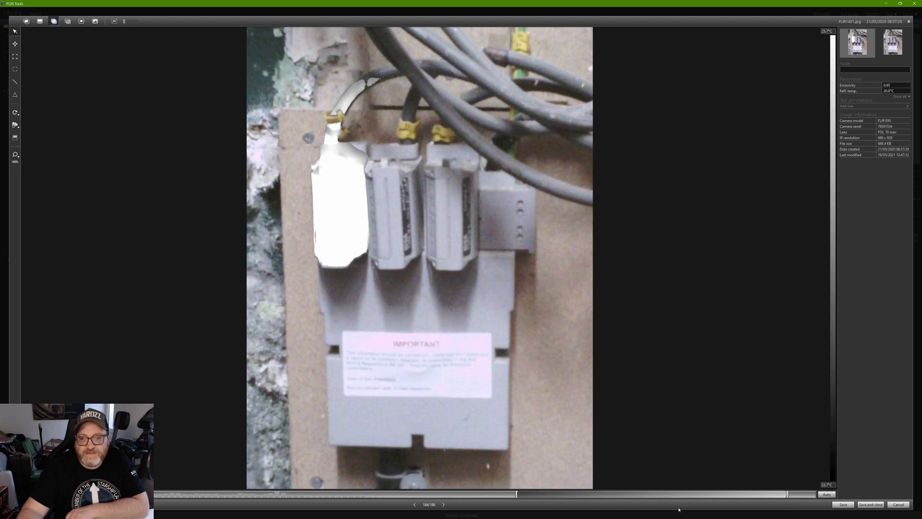
mouse_move(774, 495)
left_mouse_down()
mouse_move(625, 496)
mouse_move(768, 496)
left_mouse_up()
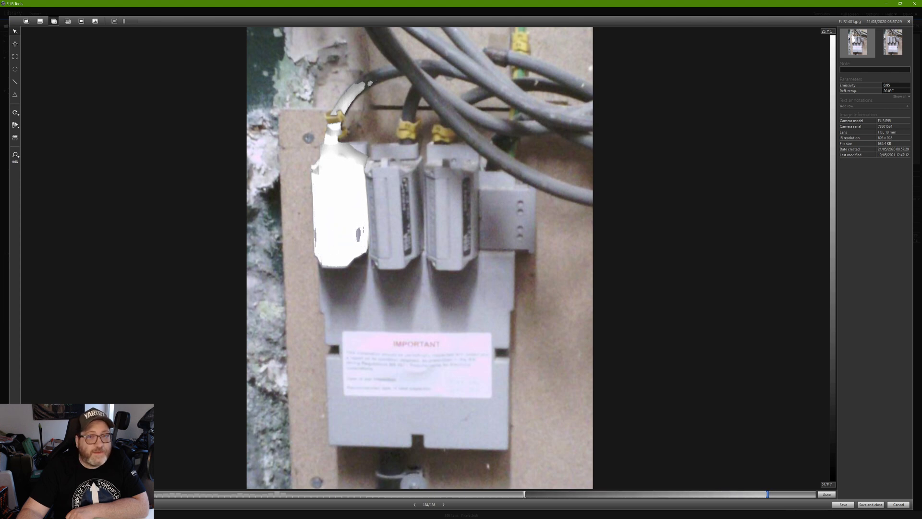
left_click_drag(524, 494, 314, 497)
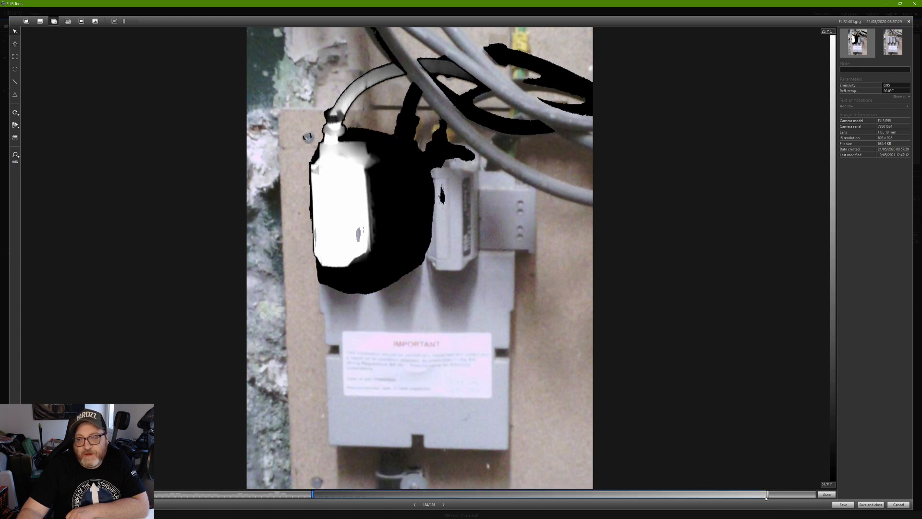
left_click_drag(768, 494, 589, 496)
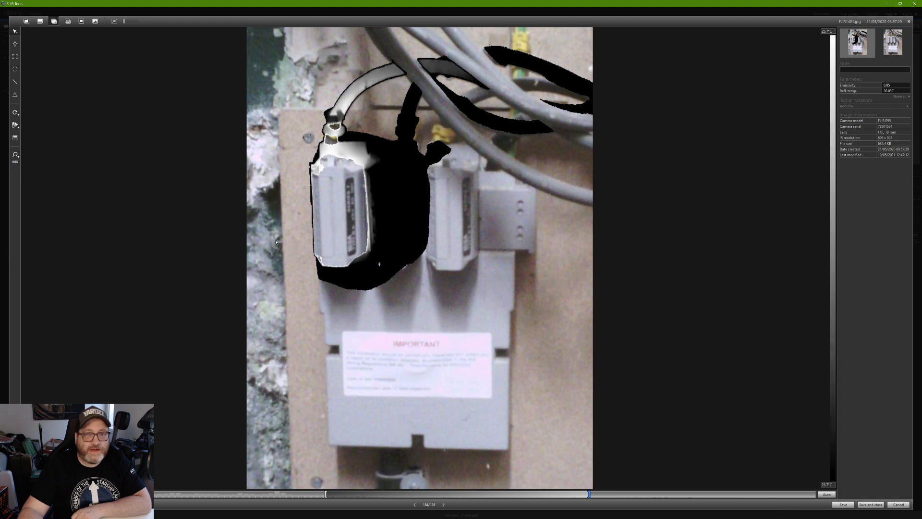
Apply the Iron palette, switch to the thermal-only image, and auto-fit the temperature scale.
left_click(15, 125)
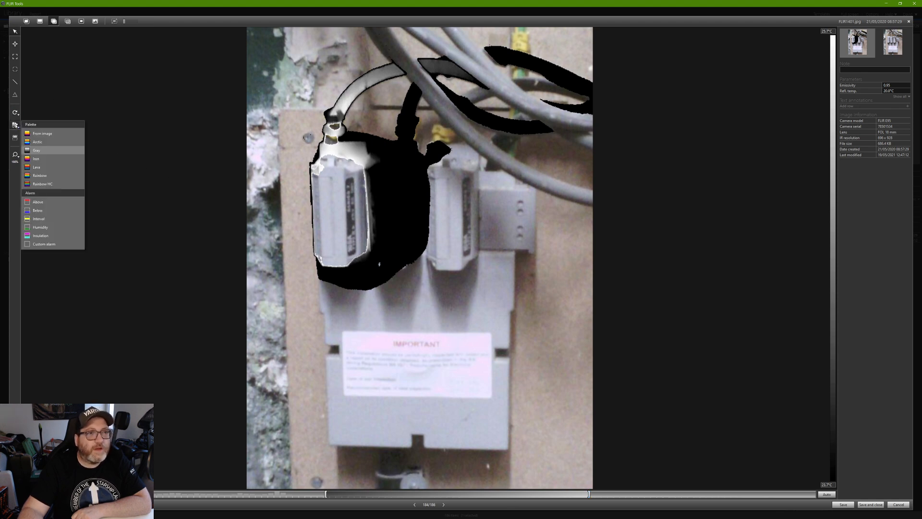
left_click(37, 169)
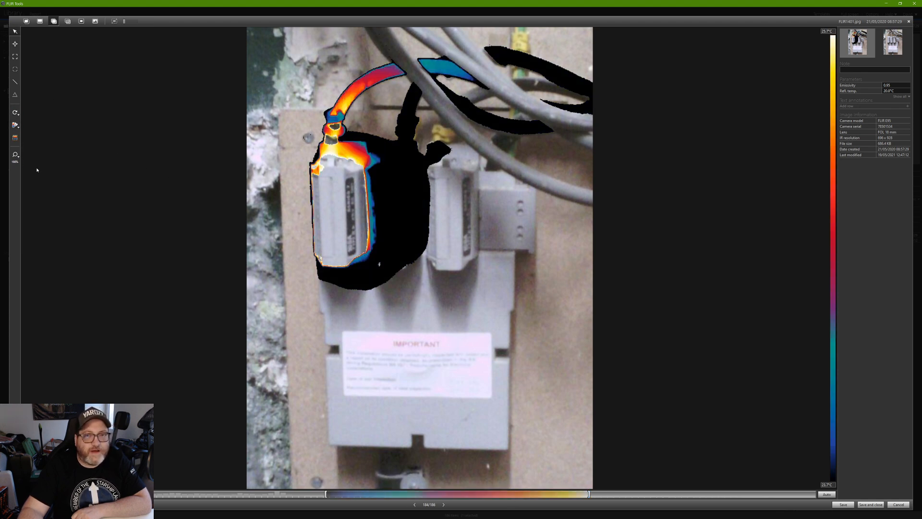
left_click(39, 22)
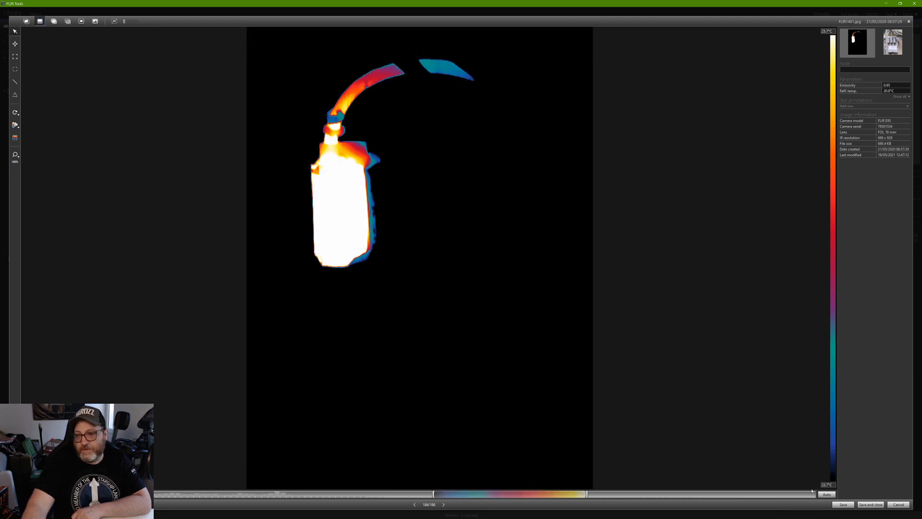
left_click(827, 495)
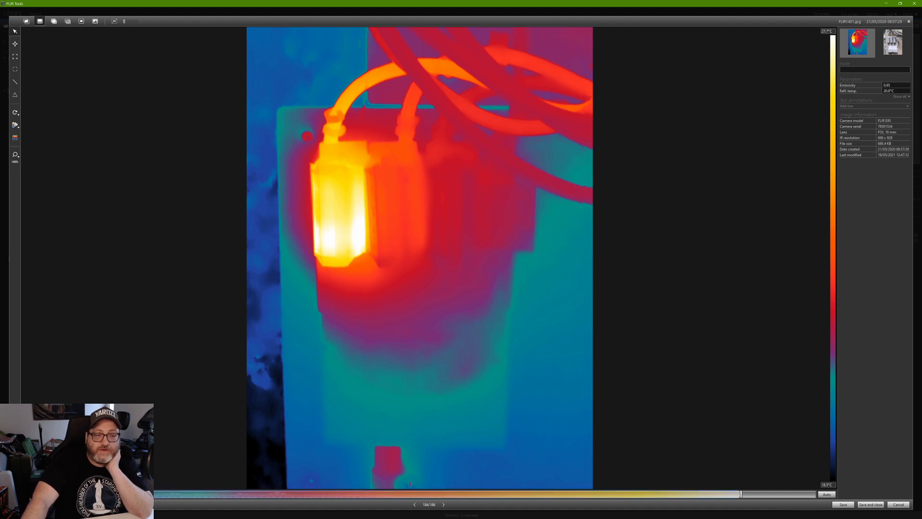
Narrow the scale with a 35.0 °C maximum and a minimum around 23.5 °C.
left_click_drag(102, 495, 175, 504)
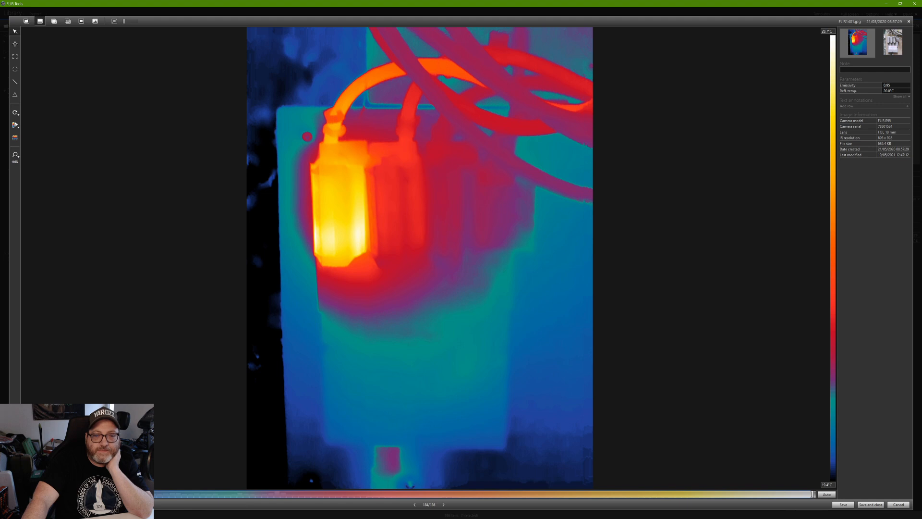
left_click_drag(813, 494, 780, 494)
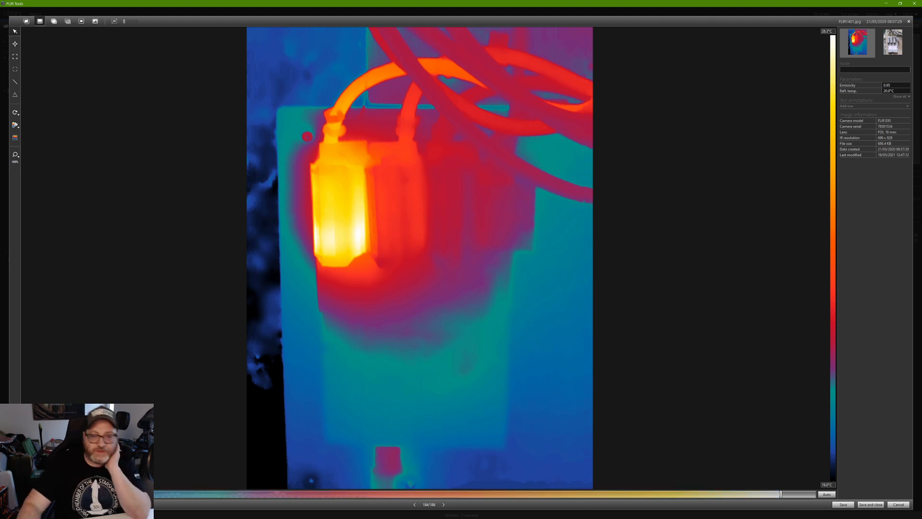
left_click_drag(75, 495, 391, 490)
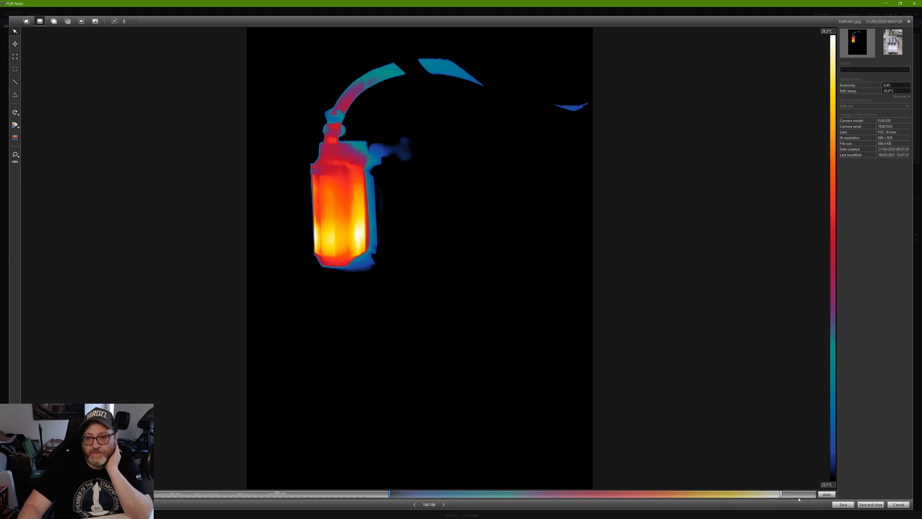
left_click_drag(781, 495, 695, 495)
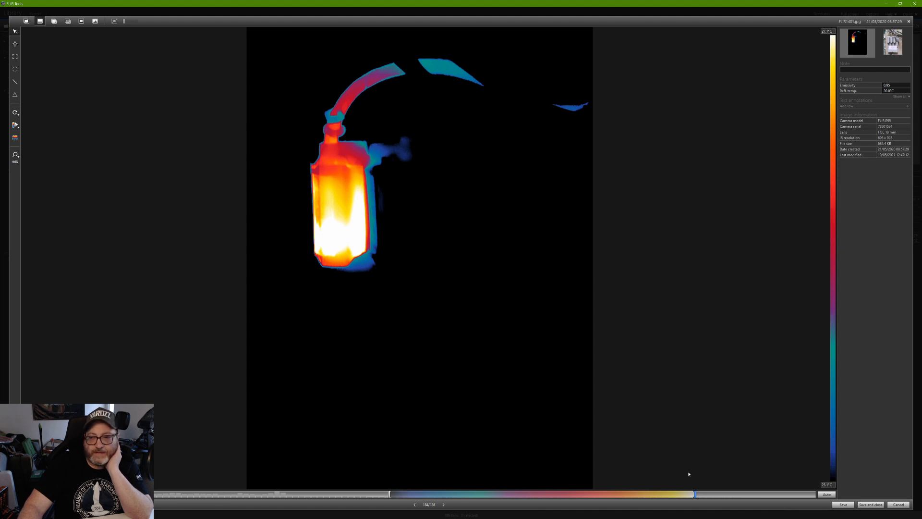
left_click_drag(694, 495, 821, 497)
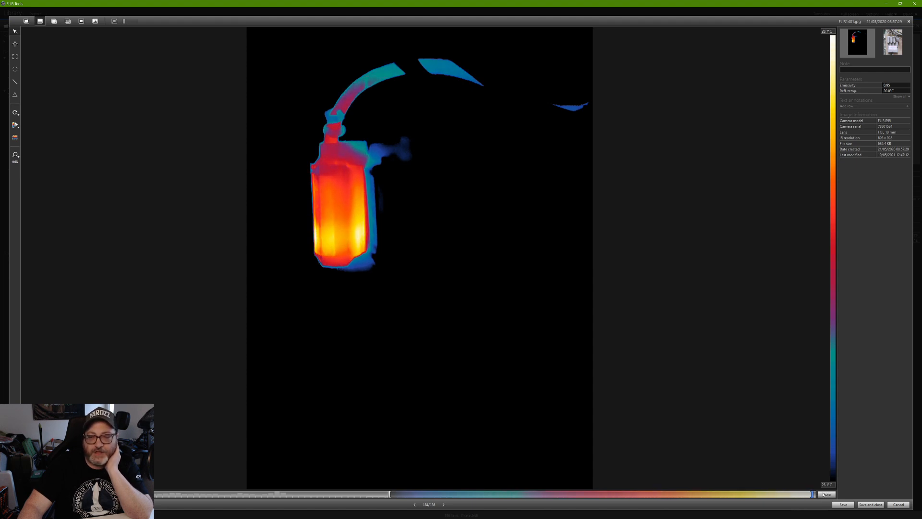
type("35")
key("Return")
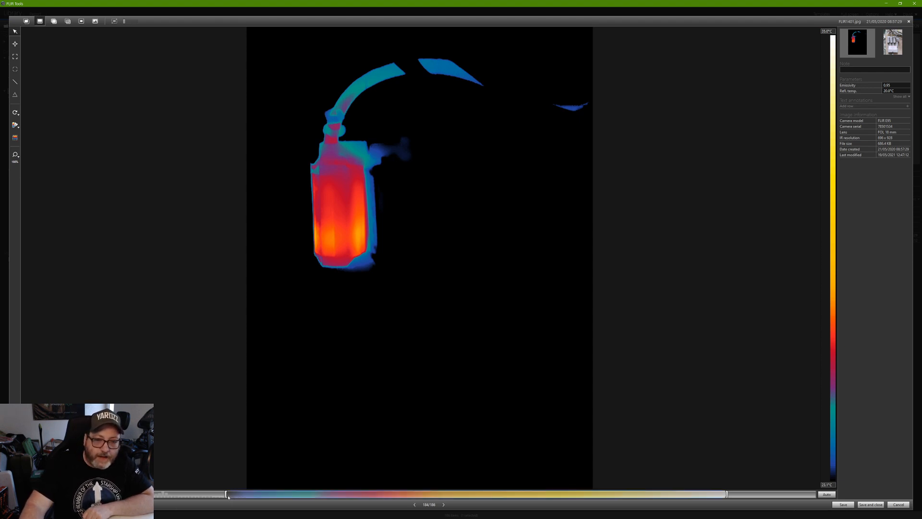
mouse_move(227, 494)
left_mouse_down()
mouse_move(405, 506)
mouse_move(229, 513)
left_mouse_up()
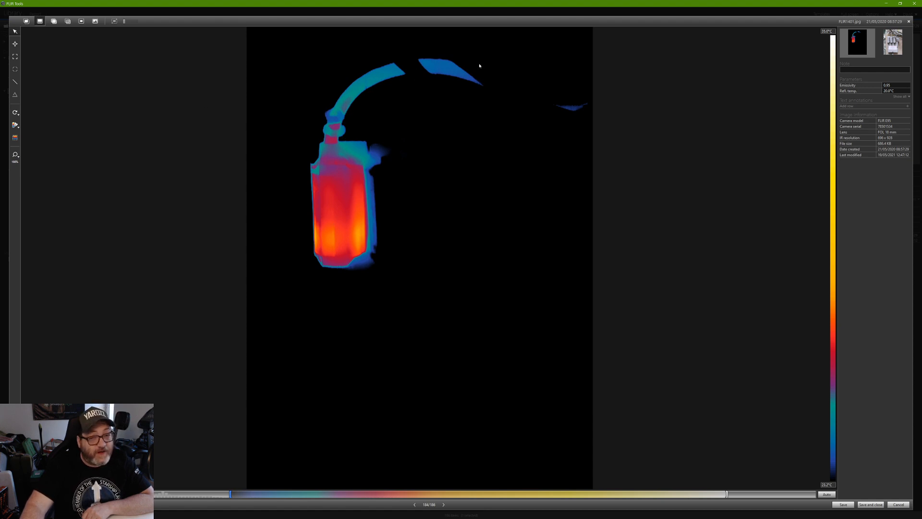
Switch to thermal fusion and adjust the interval so only the hot left fuse is overlaid.
left_click(54, 21)
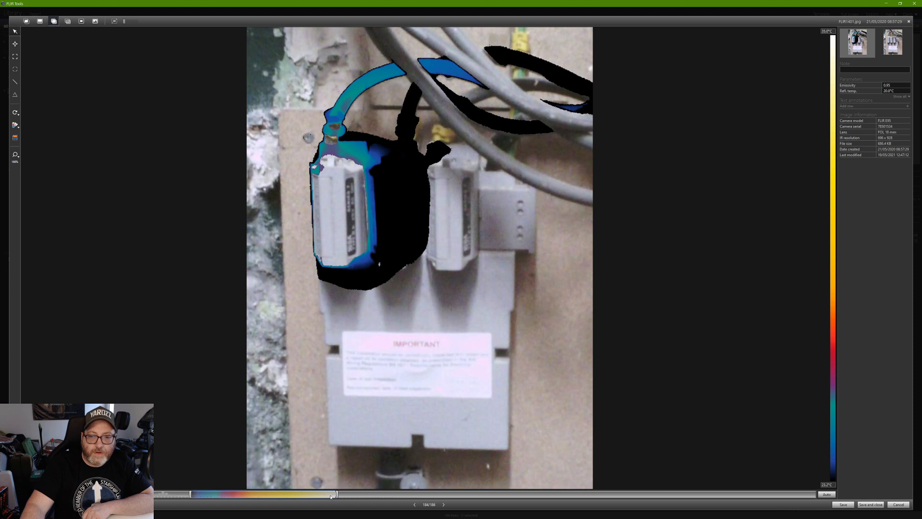
left_click_drag(337, 495, 465, 506)
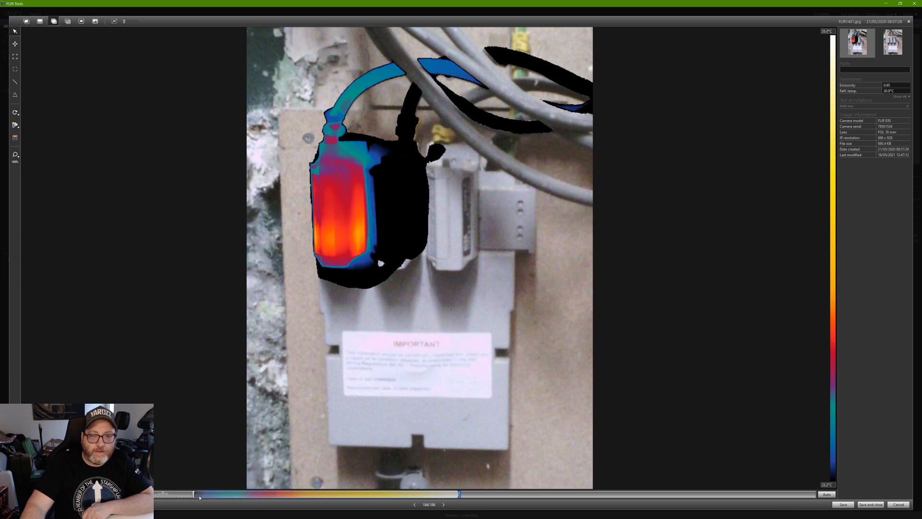
left_click_drag(194, 495, 313, 512)
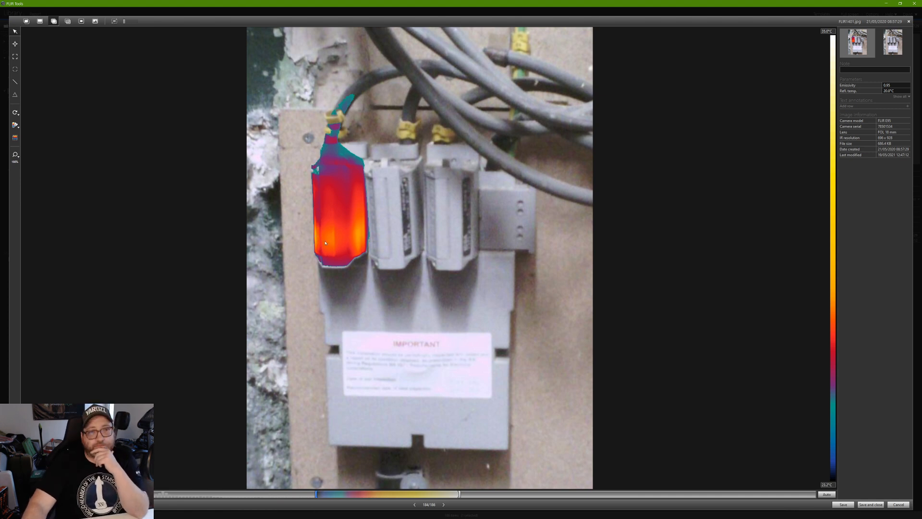
left_click(16, 125)
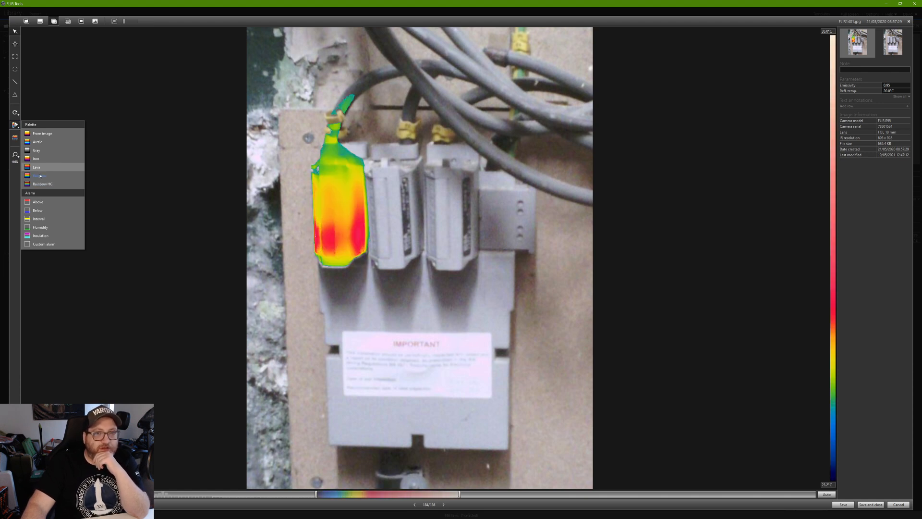
Apply Rainbow, set the temperature scale to 23.7–32.2 °C in IR mode, then return to fusion.
left_click(40, 176)
left_click(39, 21)
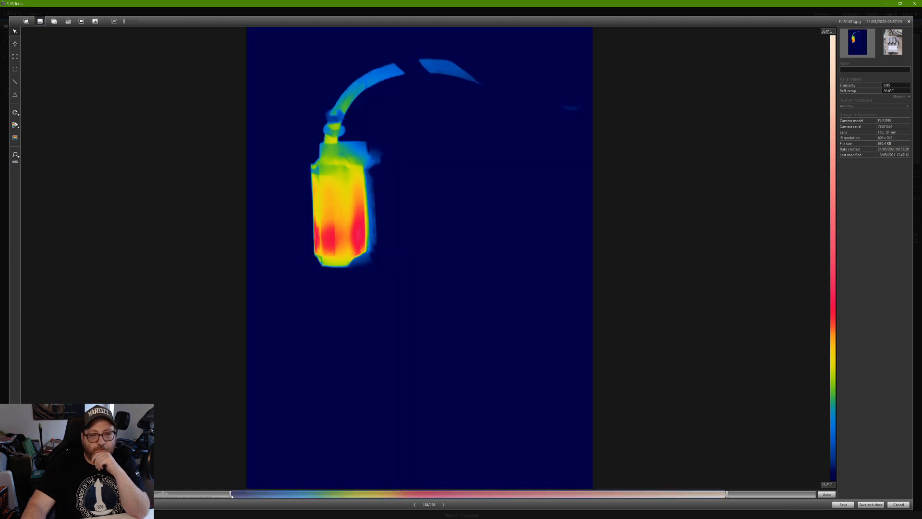
left_click_drag(231, 494, 54, 496)
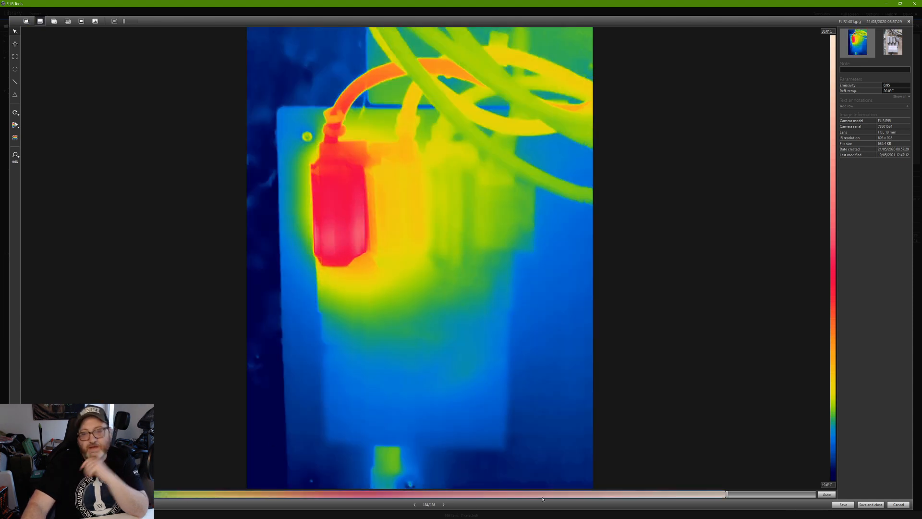
left_click_drag(727, 494, 810, 495)
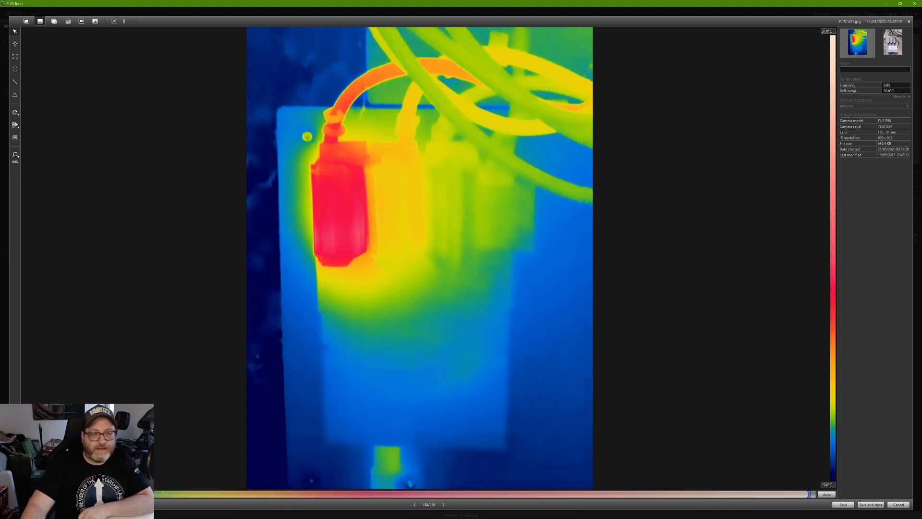
left_click_drag(54, 496, 233, 498)
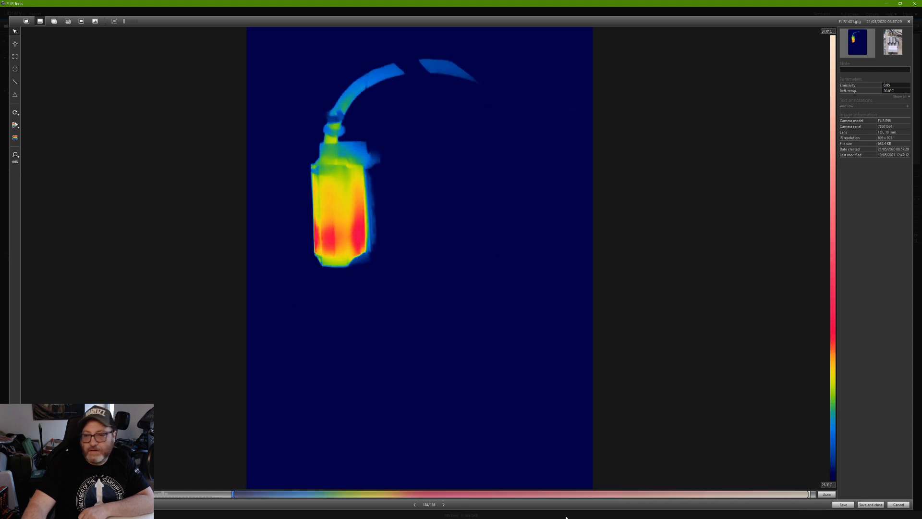
left_click_drag(811, 496, 610, 489)
left_click(54, 21)
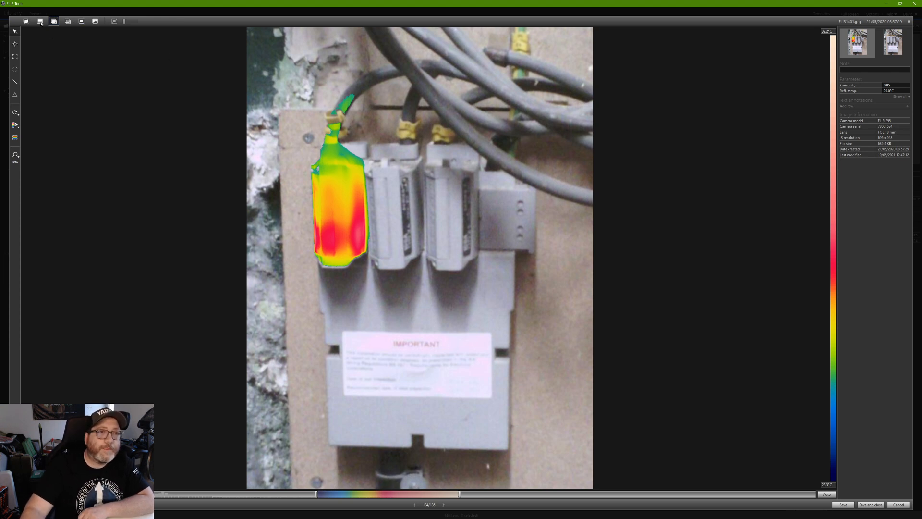
Render the left fuse's fusion overlay in the Rainbow HC palette.
left_click(15, 136)
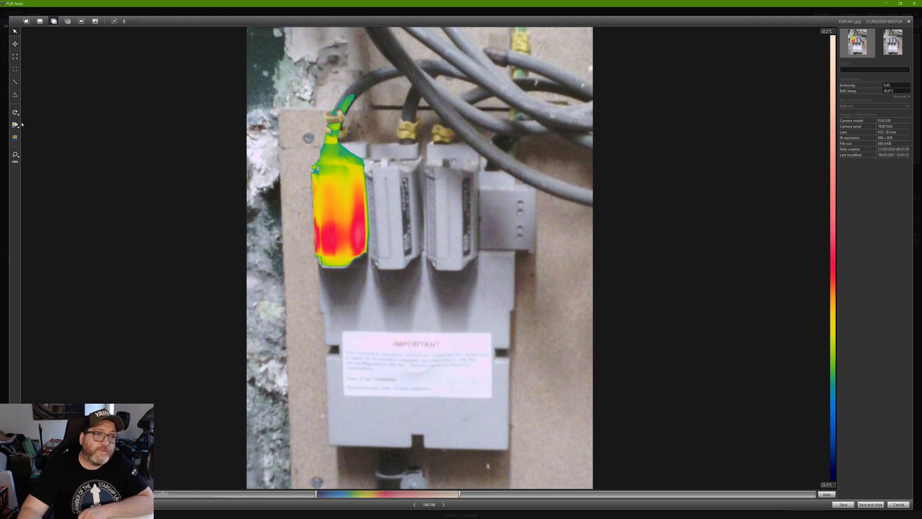
left_click(16, 126)
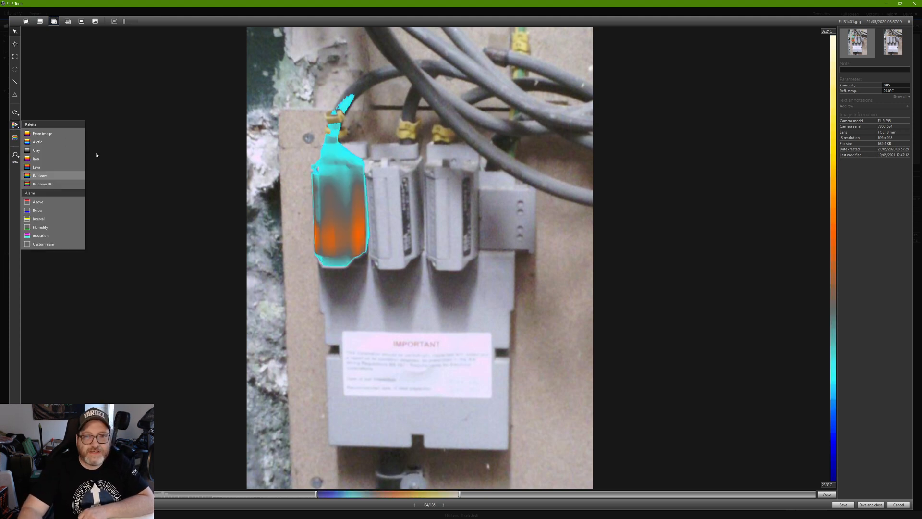
left_click(43, 184)
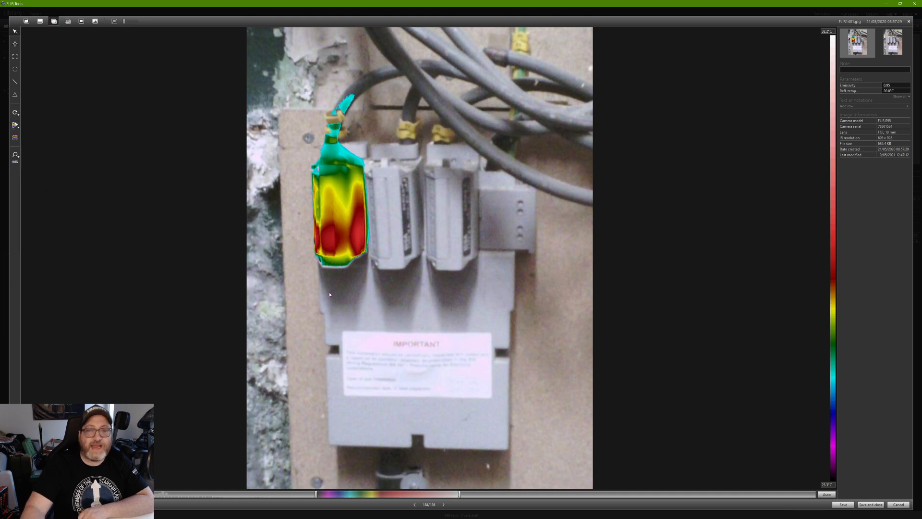
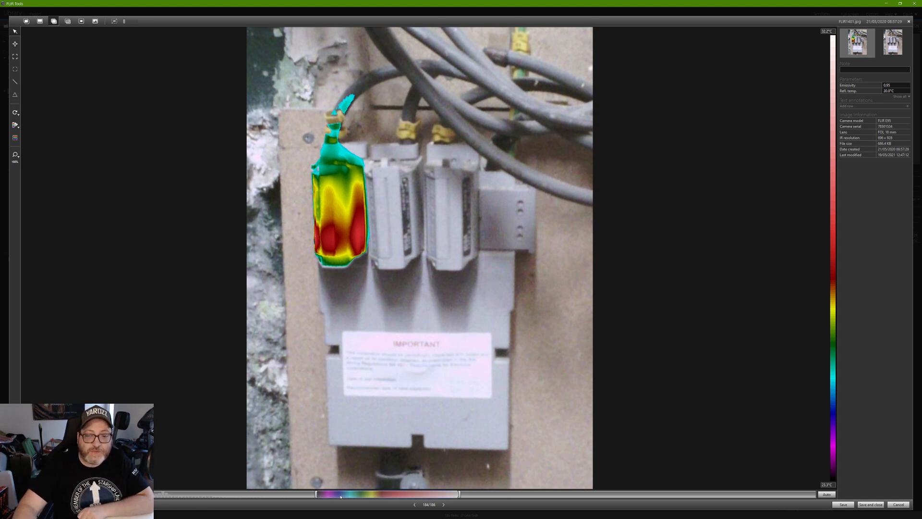
Adjust the colour-scale handles so the rainbow overlay covers only the hot breaker and its cable.
left_click_drag(316, 494, 247, 496)
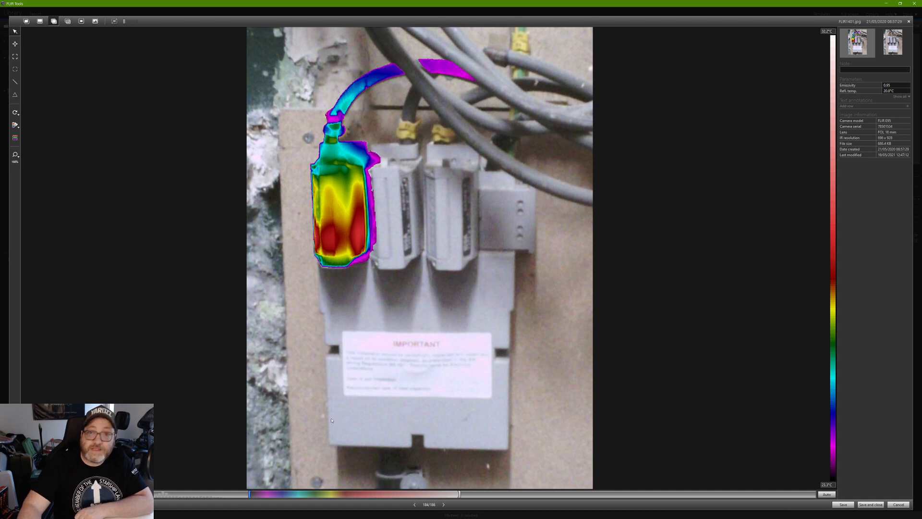
left_click_drag(457, 495, 610, 497)
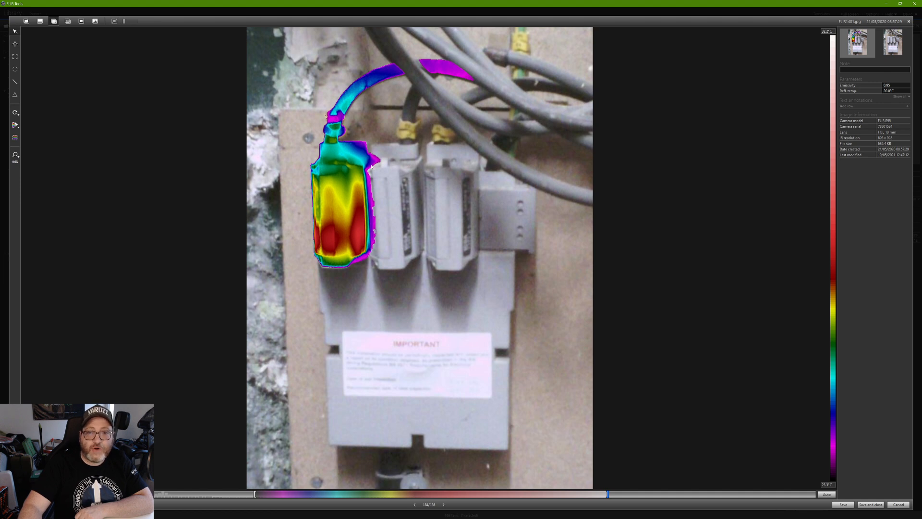
mouse_move(255, 495)
left_mouse_down()
mouse_move(297, 498)
mouse_move(262, 492)
left_mouse_up()
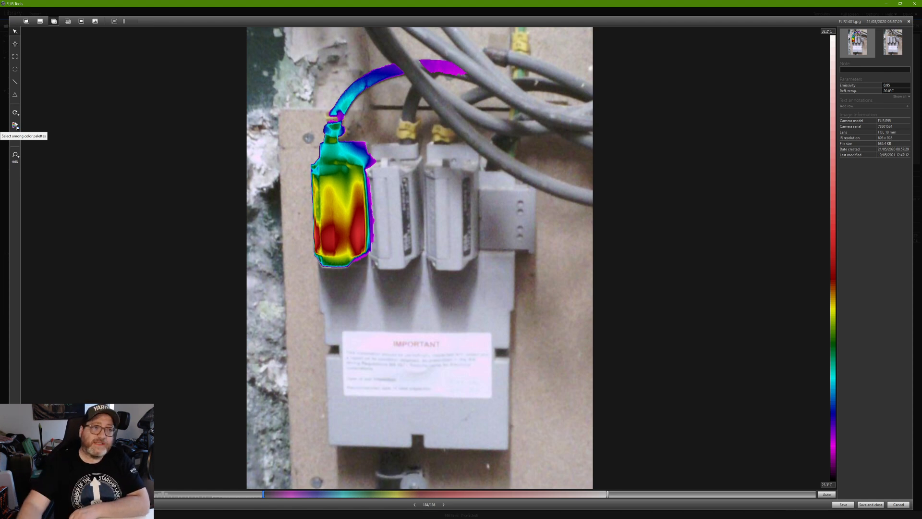
Apply an Above temperature alarm and set the scale maximum to 35 °C.
left_click(19, 126)
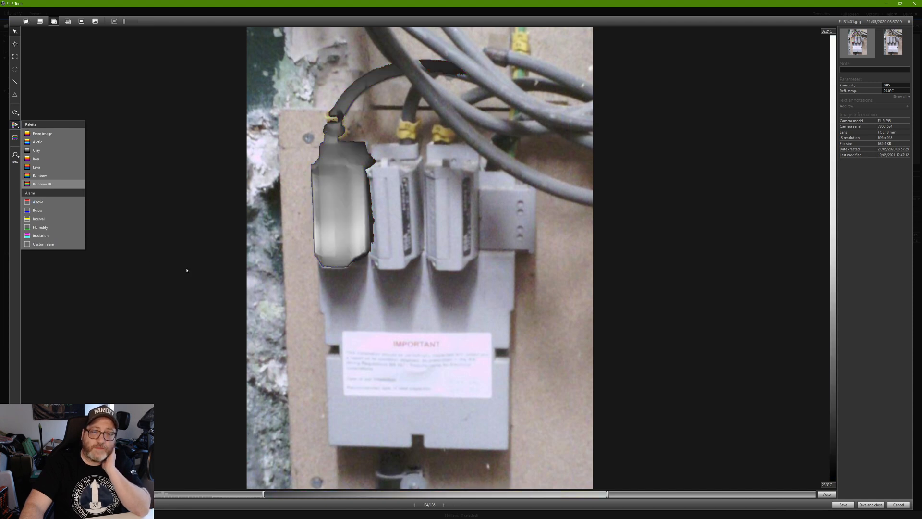
left_click(37, 202)
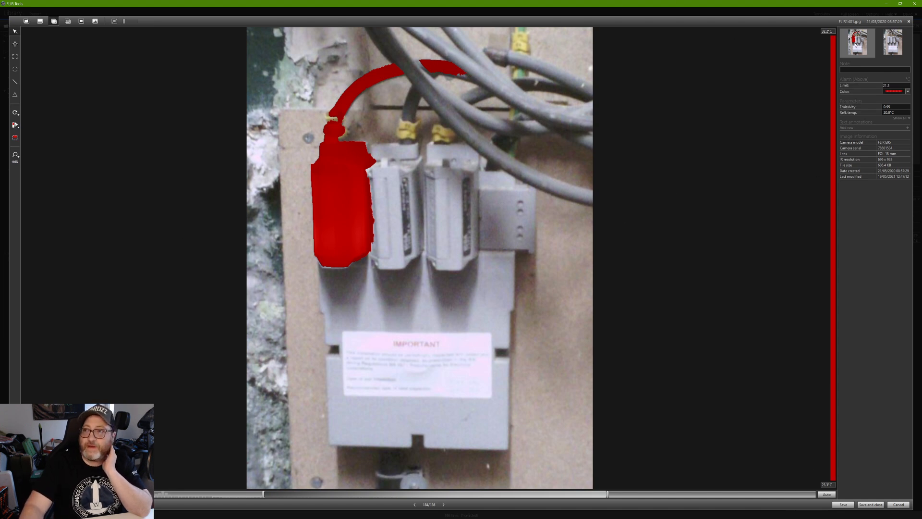
type("35")
key("Return")
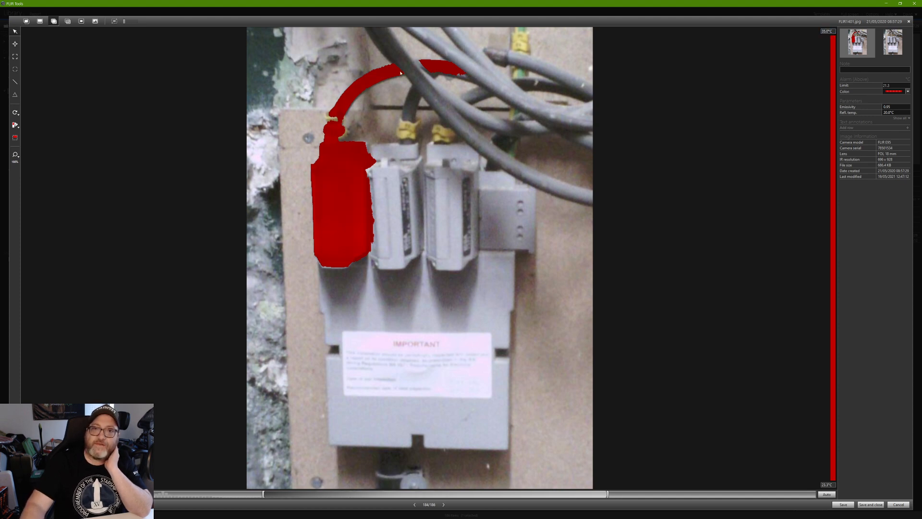
Set the scale minimum to 25 °C, raise the alarm limit to 21.7, and tune the lower bound.
left_click(828, 485)
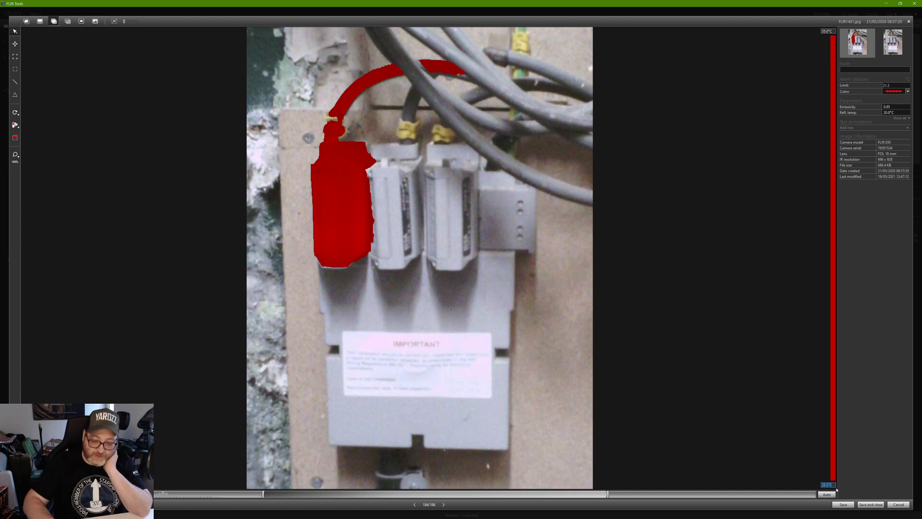
type("20")
key("Tab")
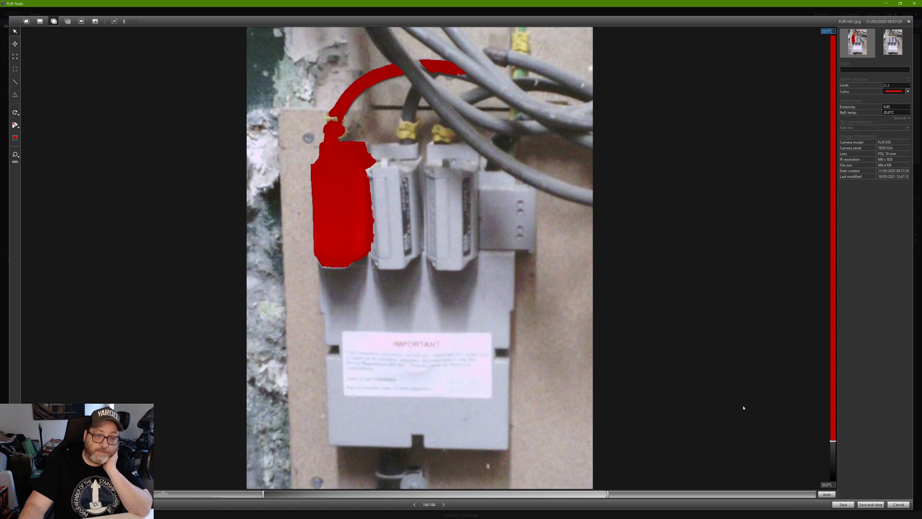
left_click_drag(833, 441, 833, 429)
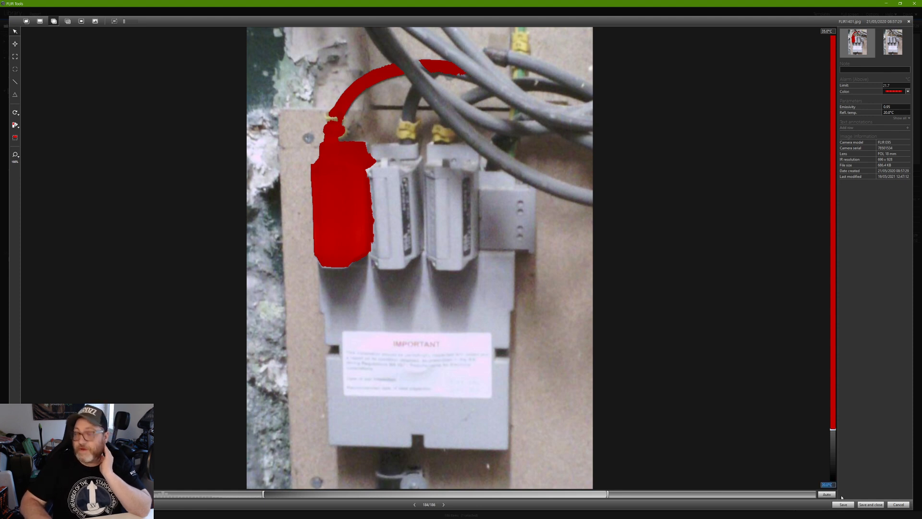
type("25")
key("Tab")
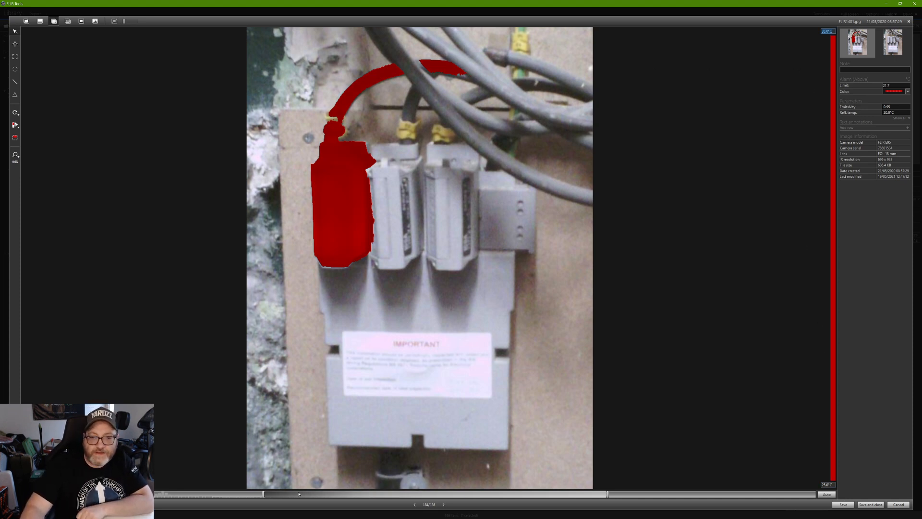
left_click_drag(264, 495, 285, 492)
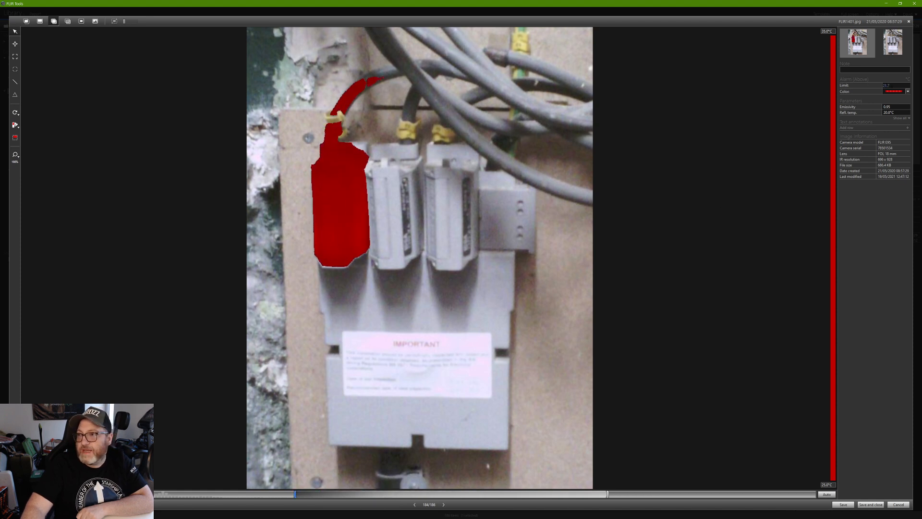
Make the alarm colour magenta, after trying green, and set the alarm limit to 25.0.
left_click(906, 93)
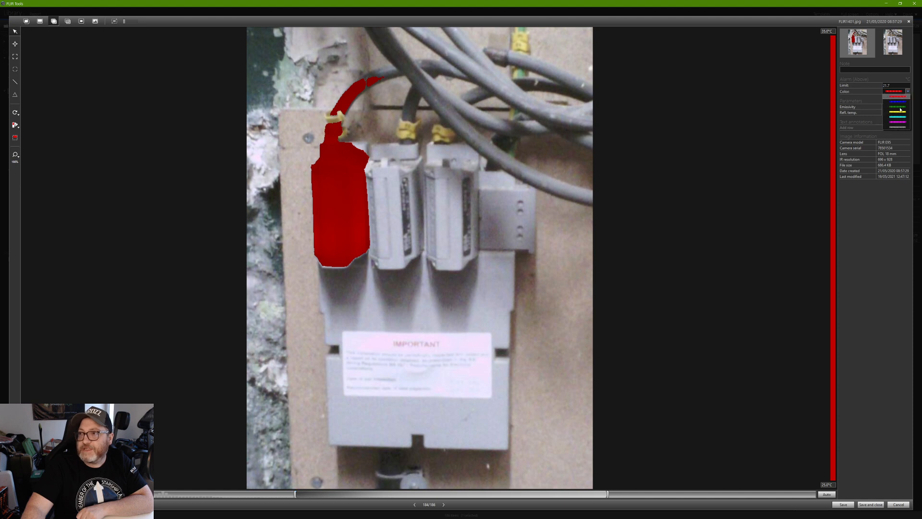
left_click(900, 107)
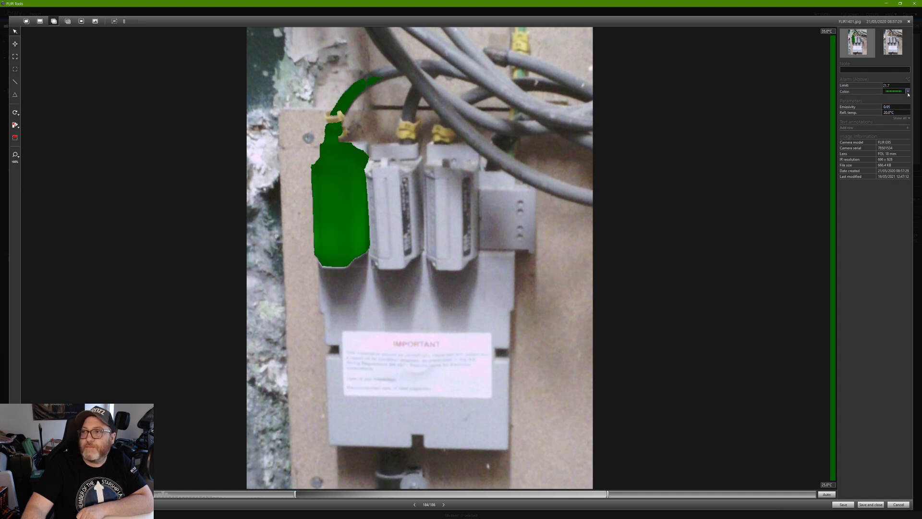
left_click(907, 93)
left_click(898, 123)
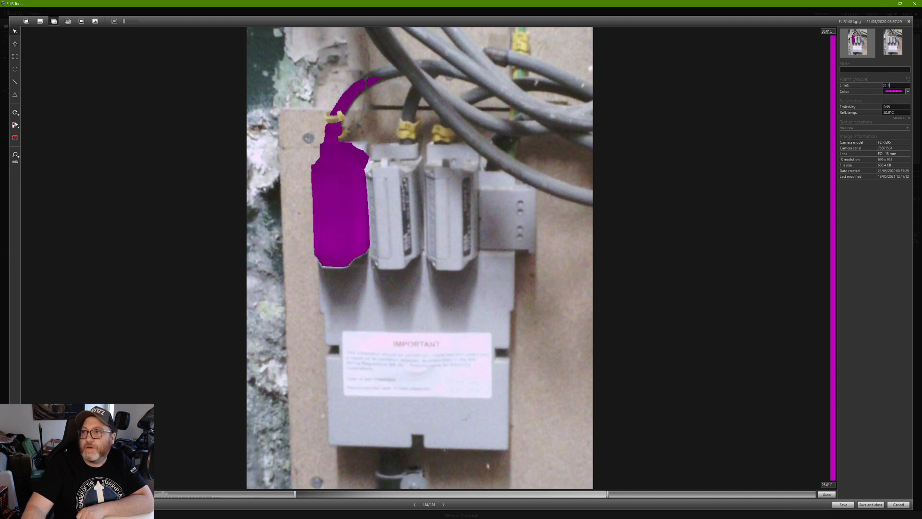
type("25")
key("Return")
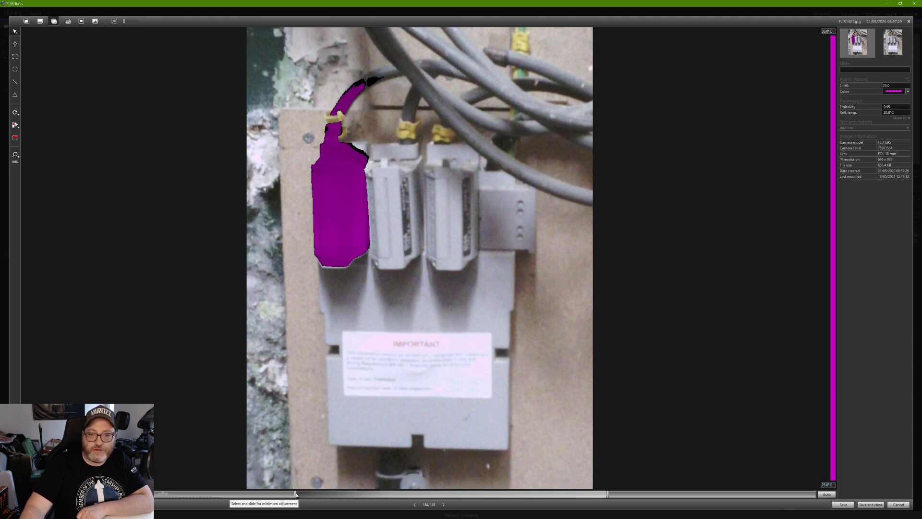
Set the scale minimum to 15 °C and shift the displayed temperature range higher.
left_click_drag(833, 486, 816, 488)
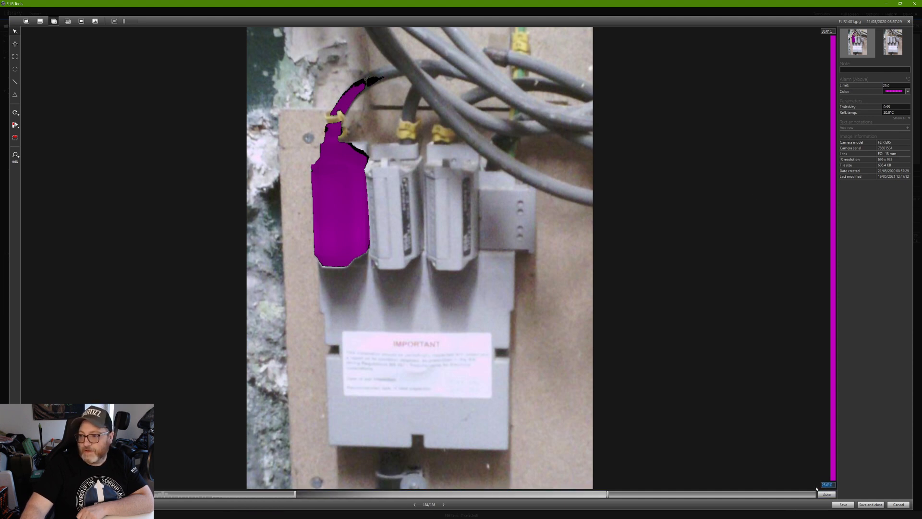
type("15")
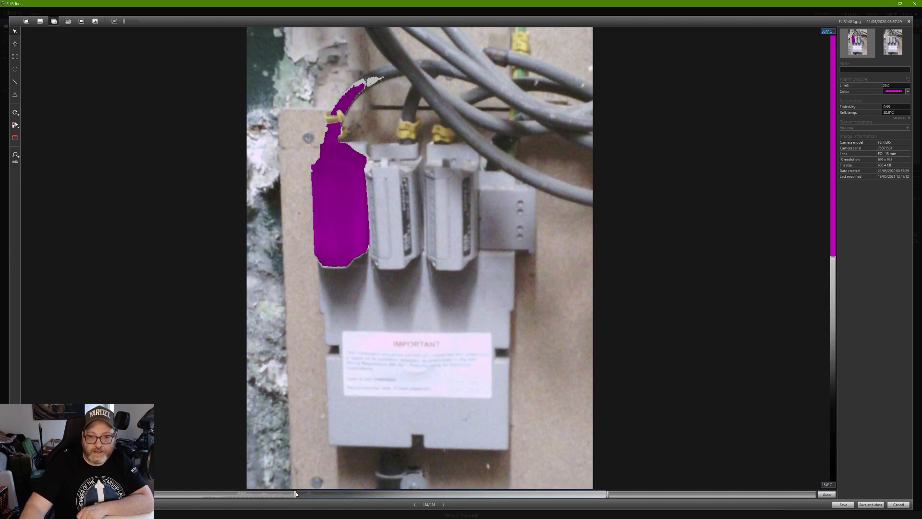
left_click_drag(298, 500, 357, 494)
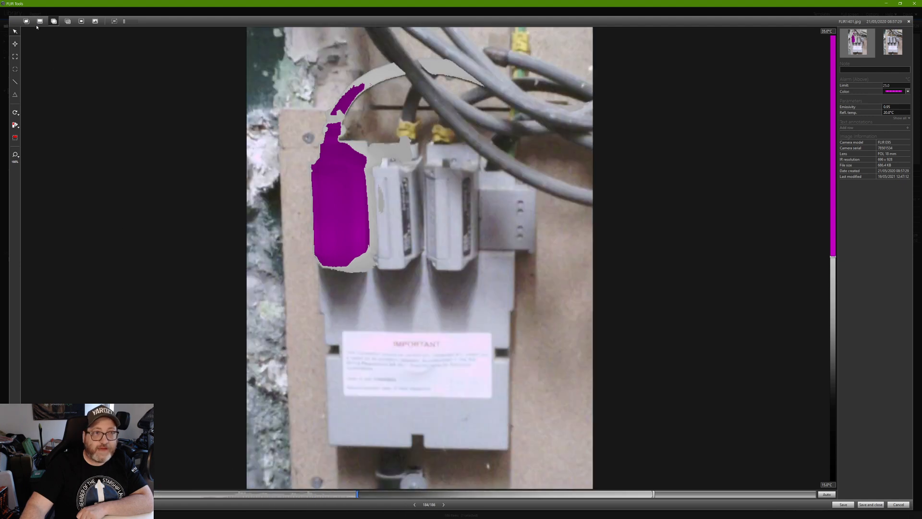
Show the thermal-only image and set the alarm limit back to 25.0 after raising it.
left_click(40, 21)
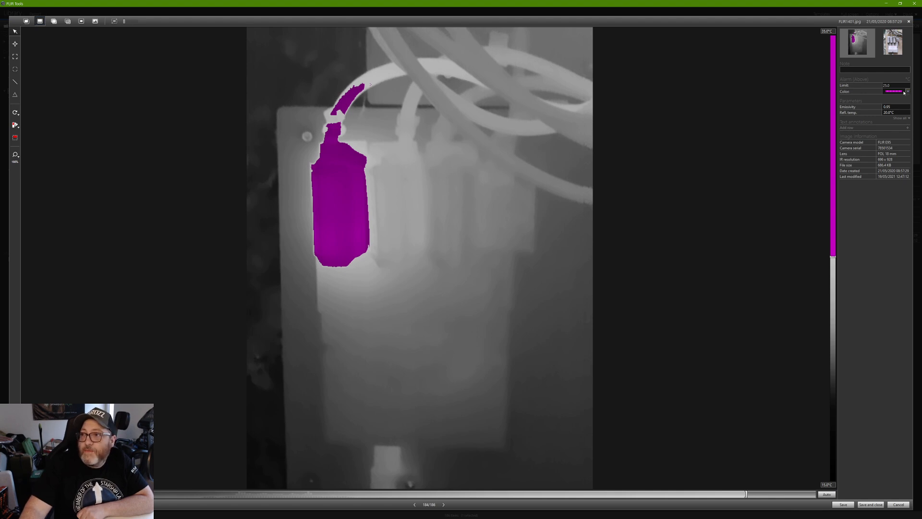
left_click(886, 85)
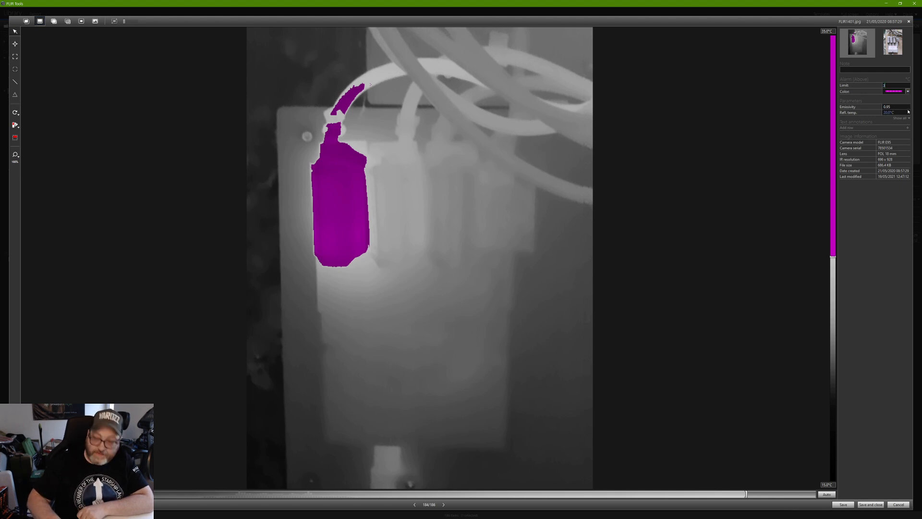
key("Return")
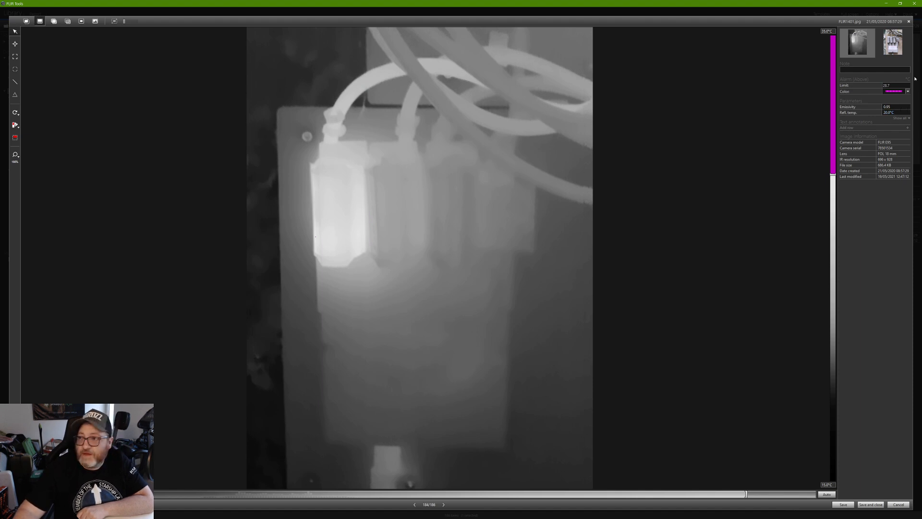
double_click(887, 85)
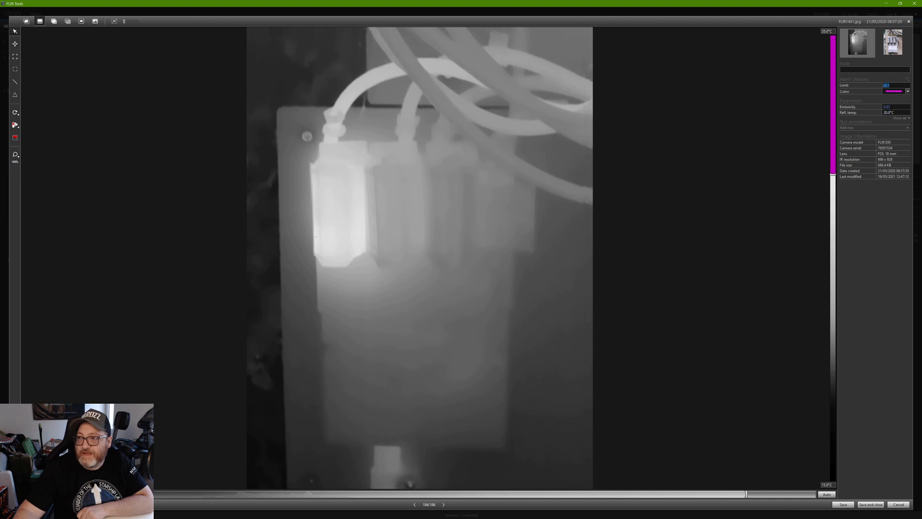
type("25")
key("Return")
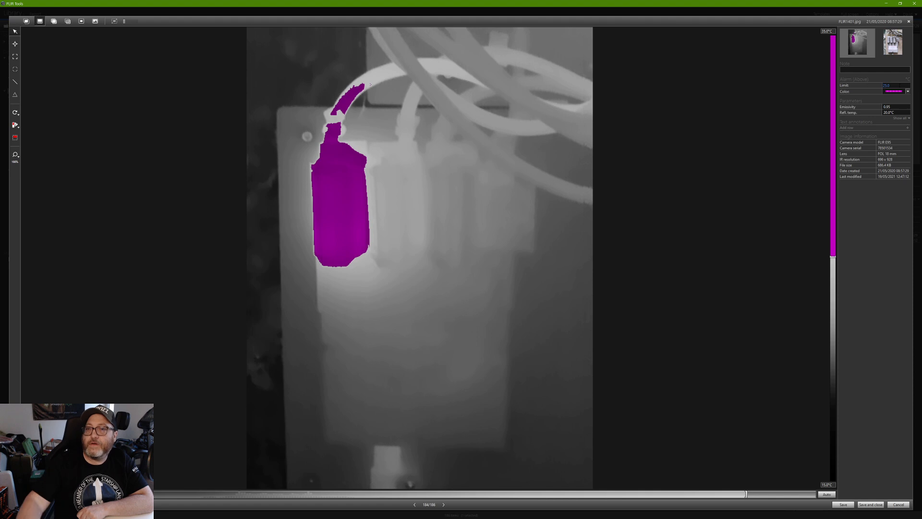
Change the alarm colour to cyan.
left_click(910, 92)
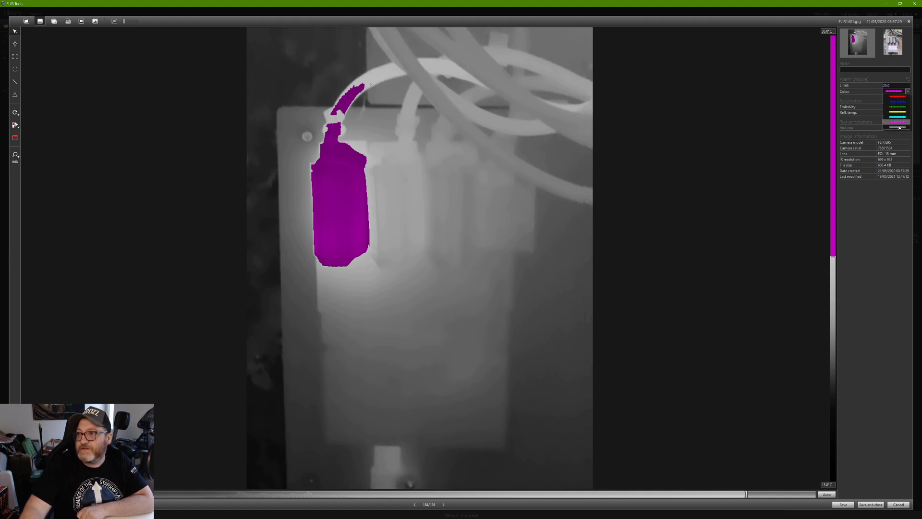
left_click(901, 117)
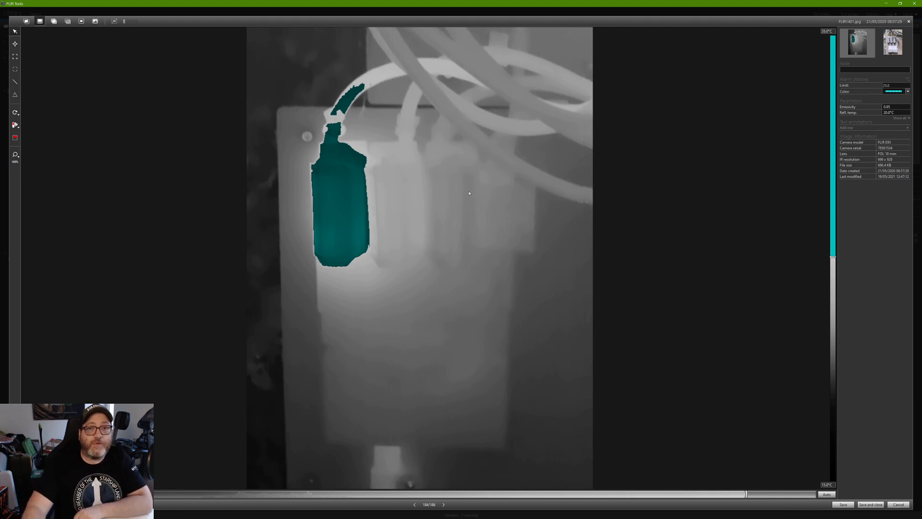
left_click(15, 126)
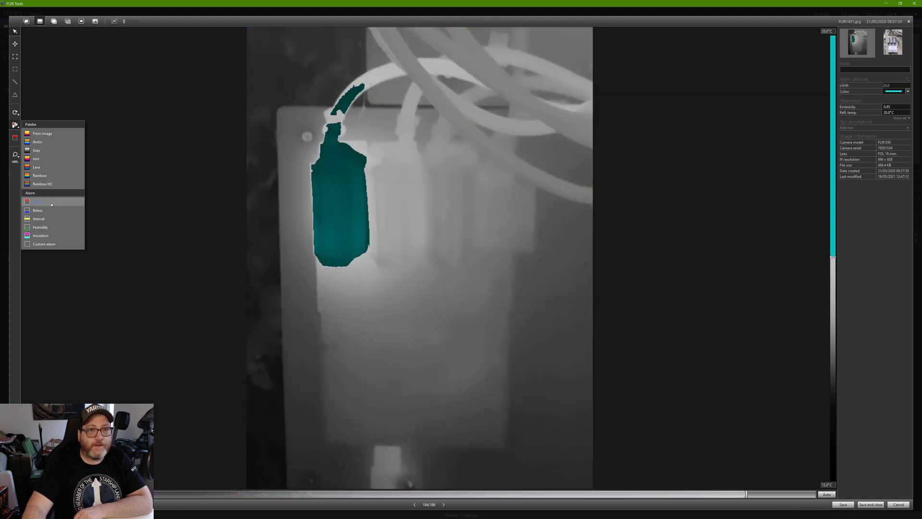
Replace the Above alarm with a Below alarm at the 25.0 limit.
left_click(87, 368)
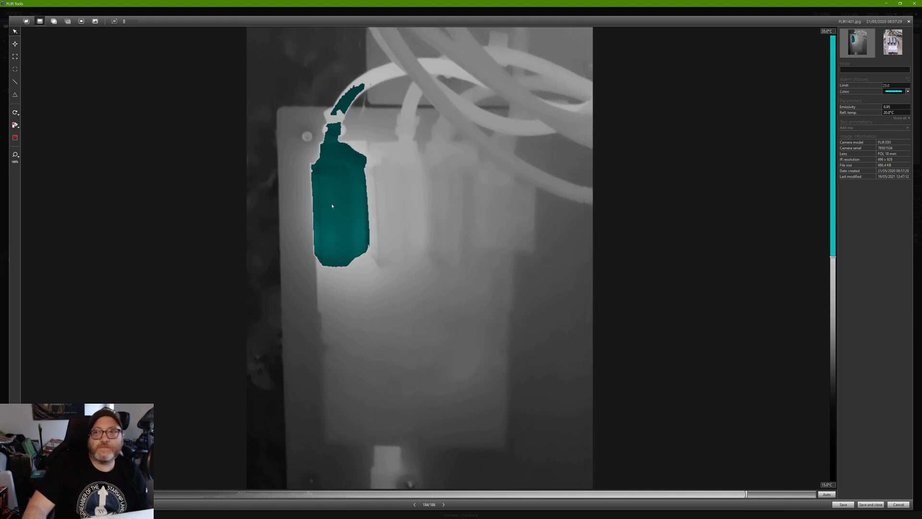
left_click(19, 130)
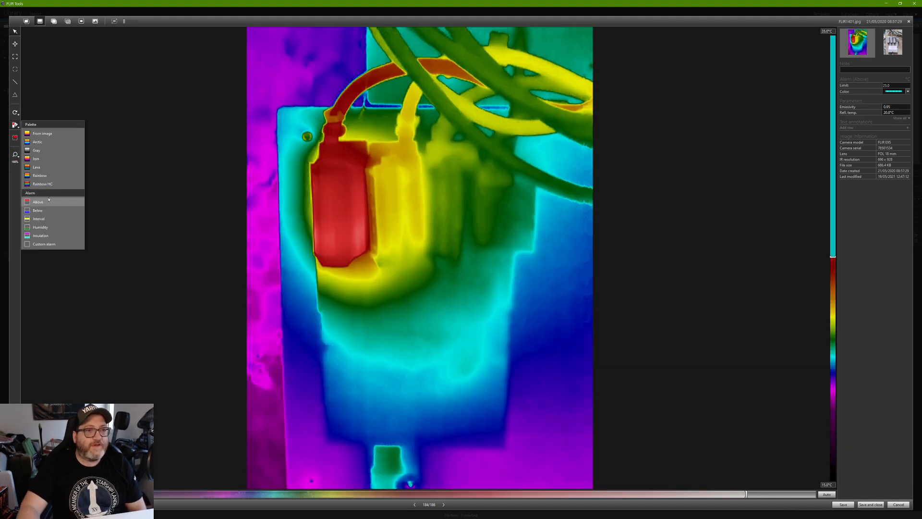
left_click(46, 213)
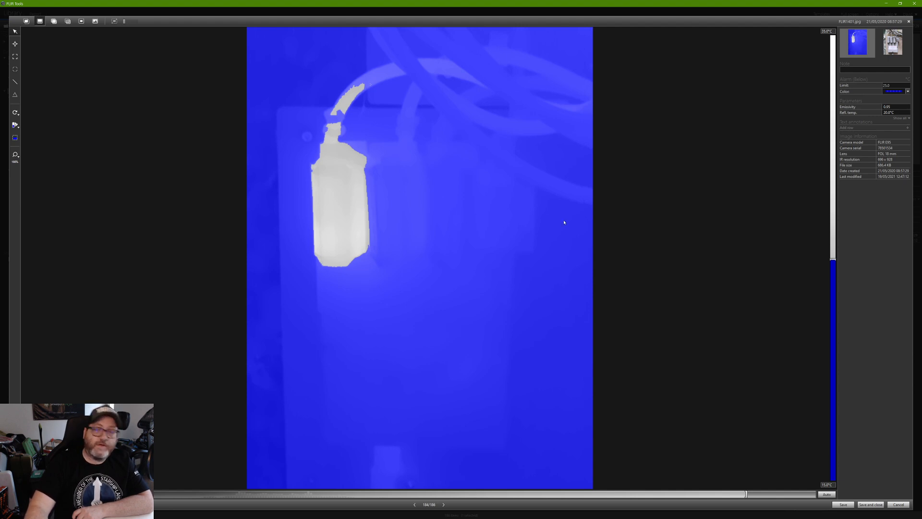
left_click(892, 85)
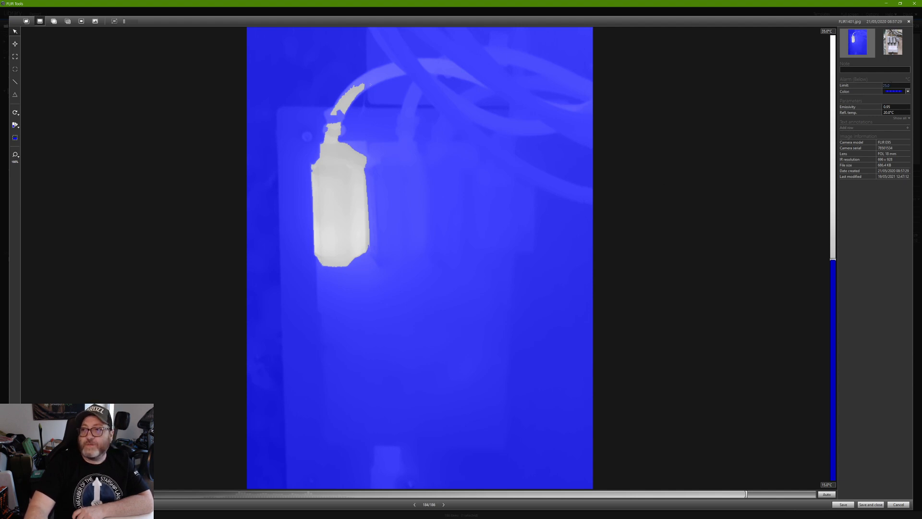
Set the Below alarm colour to red, after briefly trying yellow.
left_click(908, 91)
left_click(902, 104)
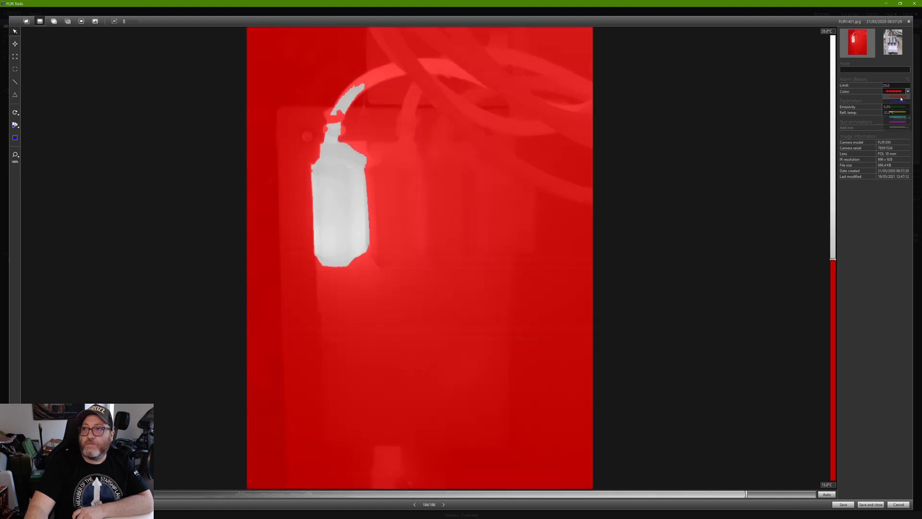
left_click(908, 91)
left_click(897, 112)
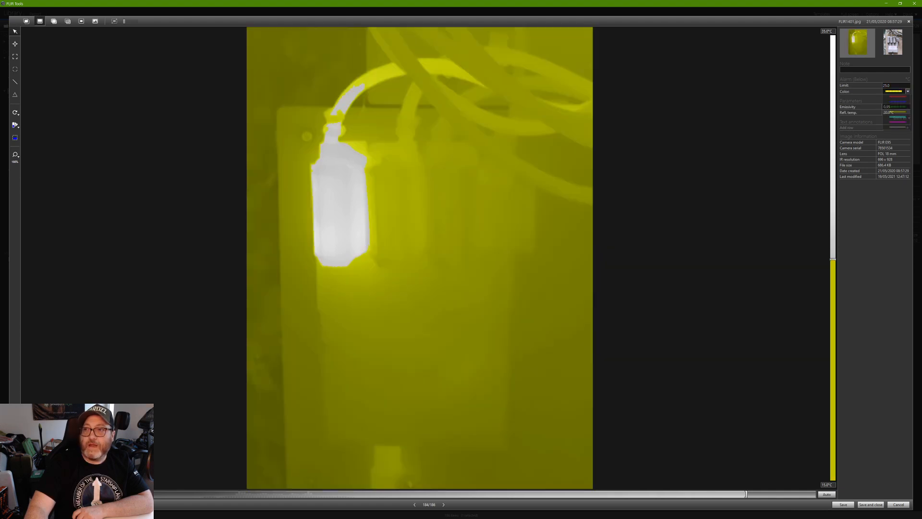
left_click(908, 92)
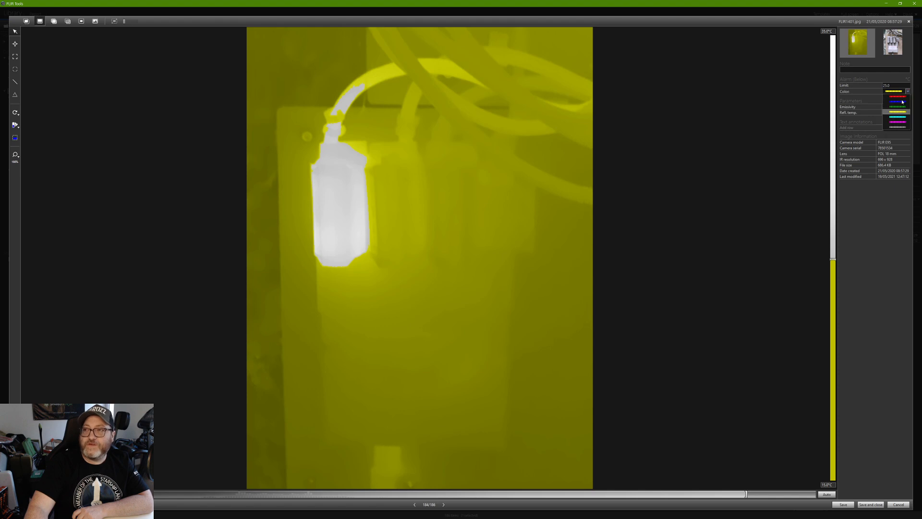
left_click(900, 97)
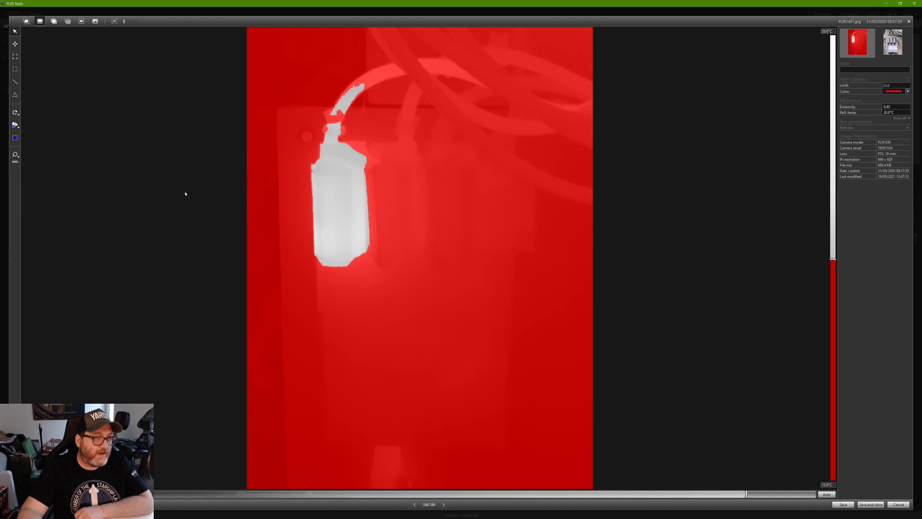
left_click(19, 127)
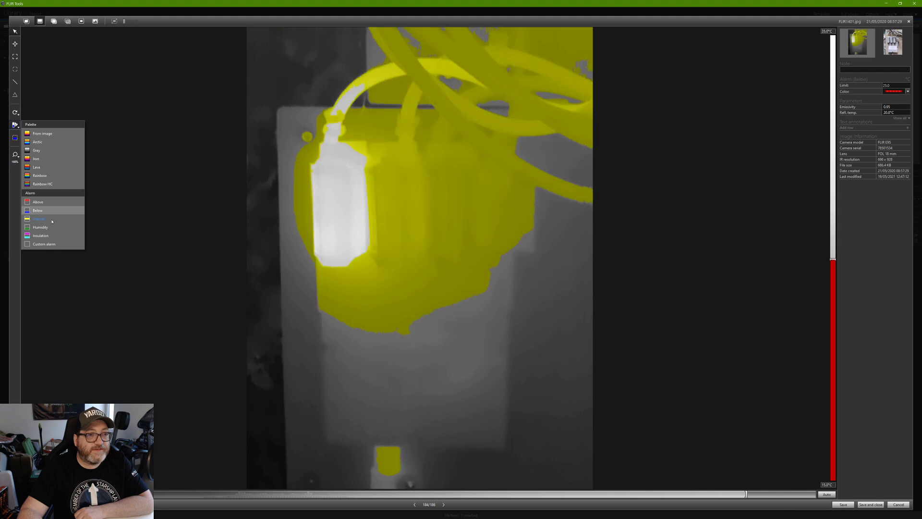
Switch to an Interval alarm with upper limit 25 and lower limit 22.
left_click(52, 221)
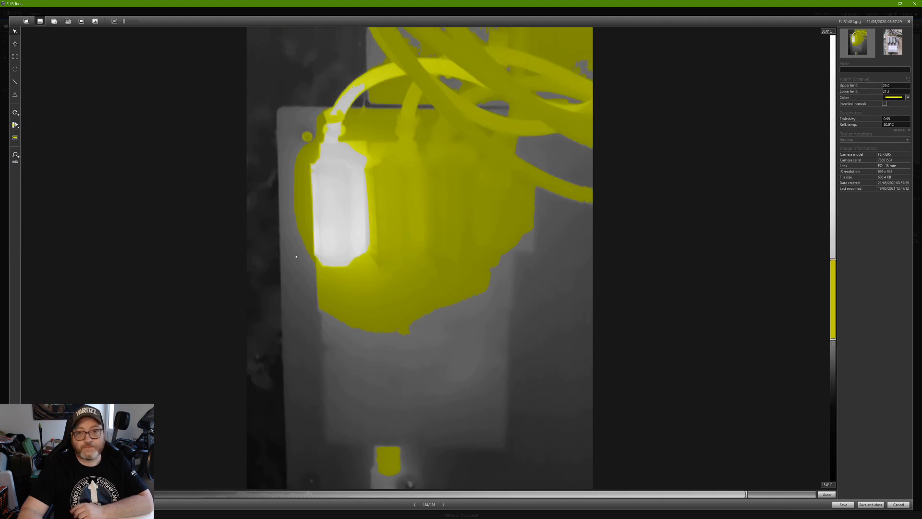
left_click(894, 86)
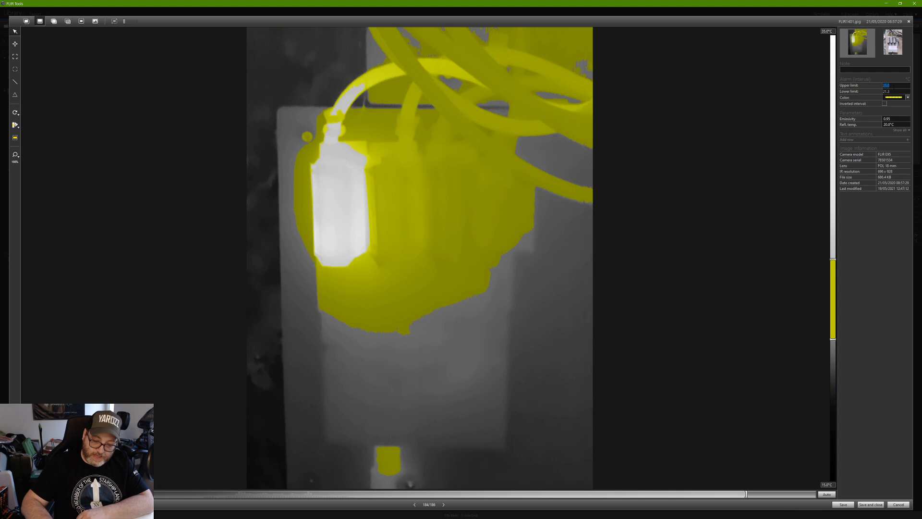
type("35")
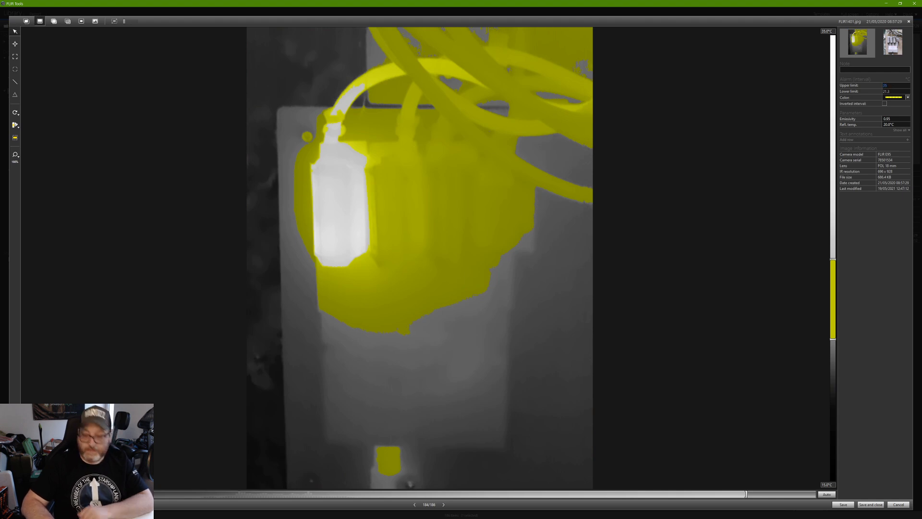
key("BackSpace")
key("BackSpace")
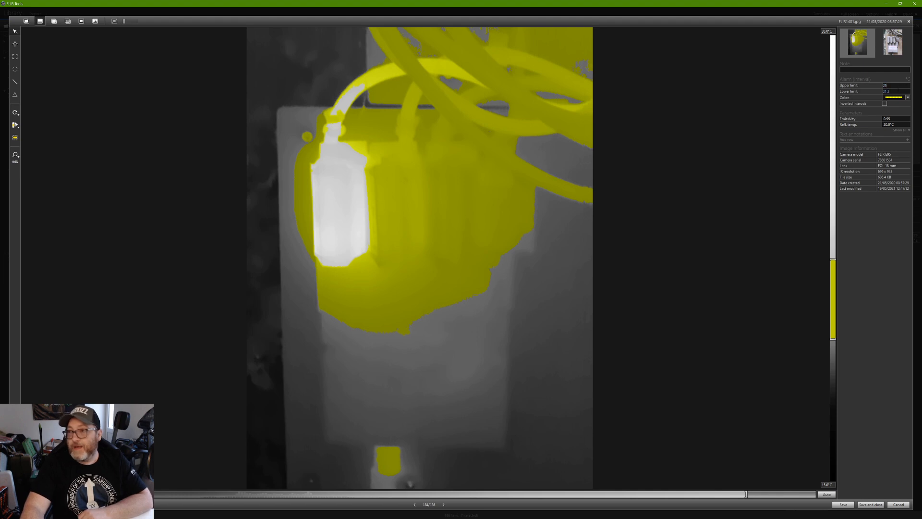
type("25")
key("Tab")
left_click(893, 92)
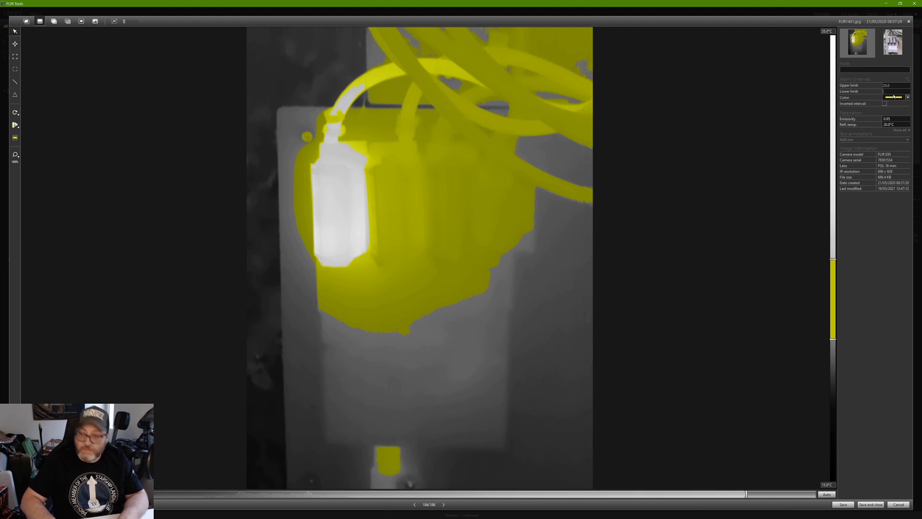
key("Return")
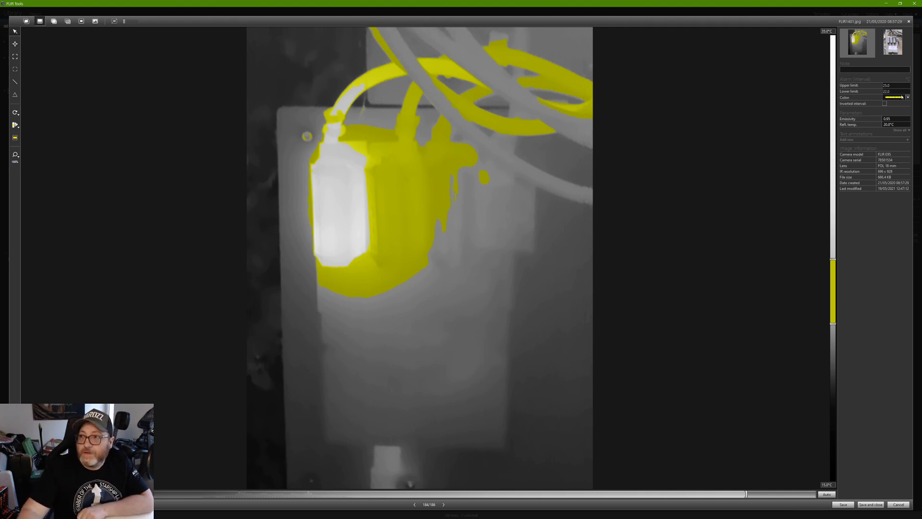
Colour the interval alarm magenta.
left_click(908, 98)
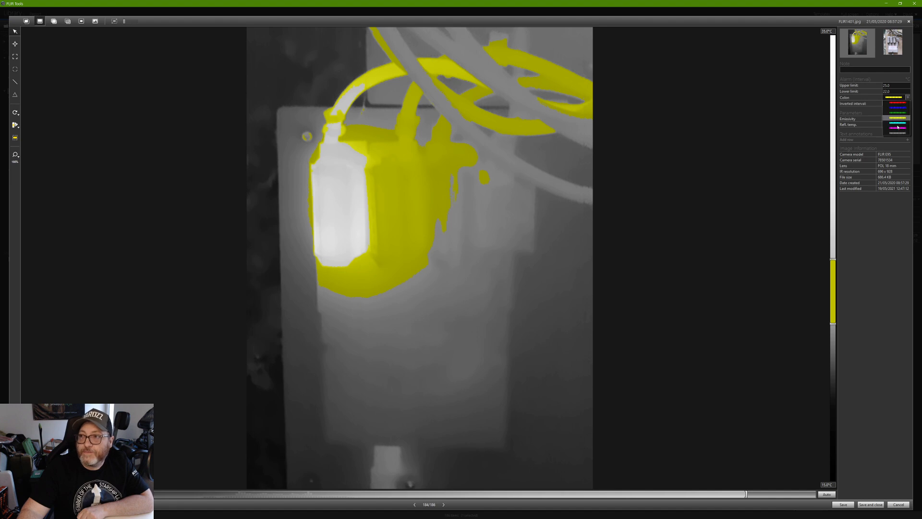
left_click(895, 121)
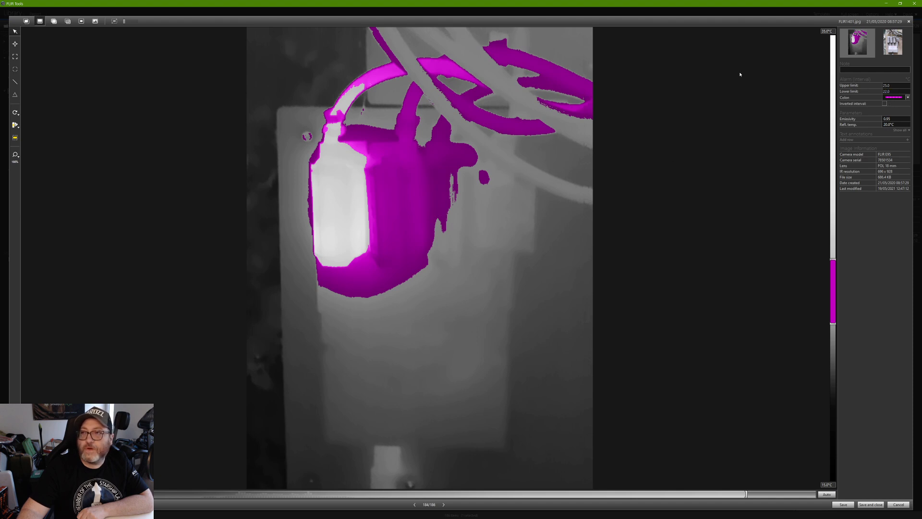
left_click(15, 126)
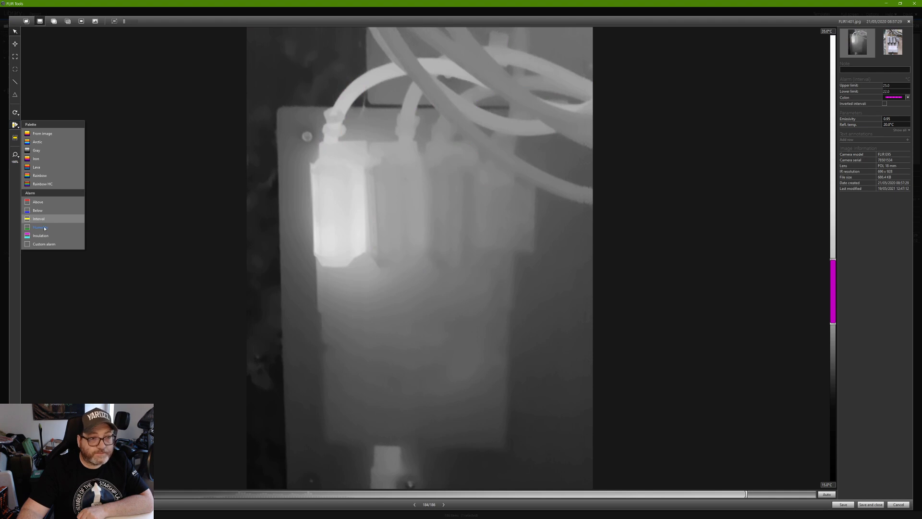
Switch to a Humidity alarm, trying red and cyan before leaving its colour green.
left_click(44, 229)
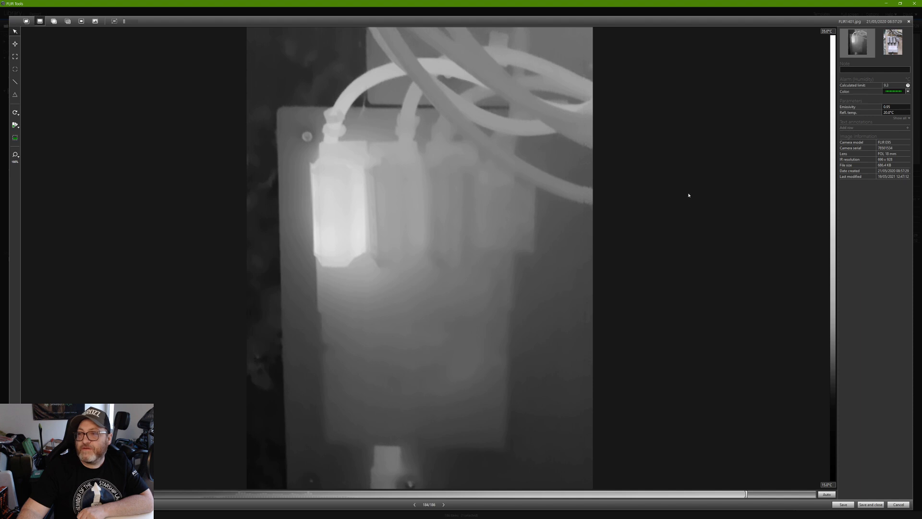
left_click(894, 92)
left_click(893, 95)
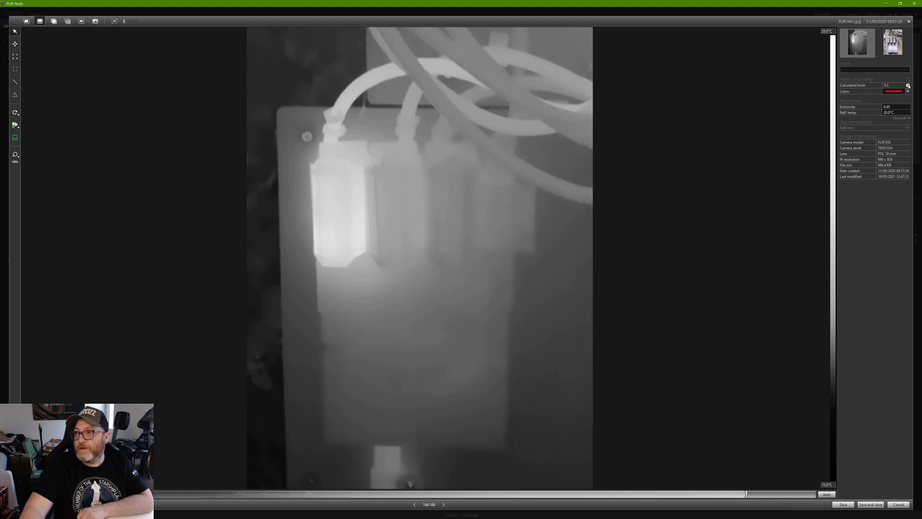
left_click(907, 92)
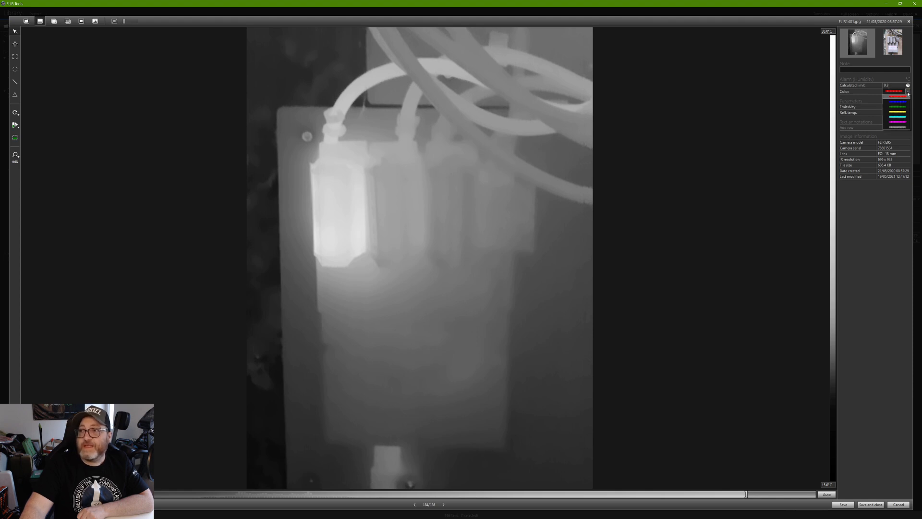
left_click(906, 100)
left_click(908, 92)
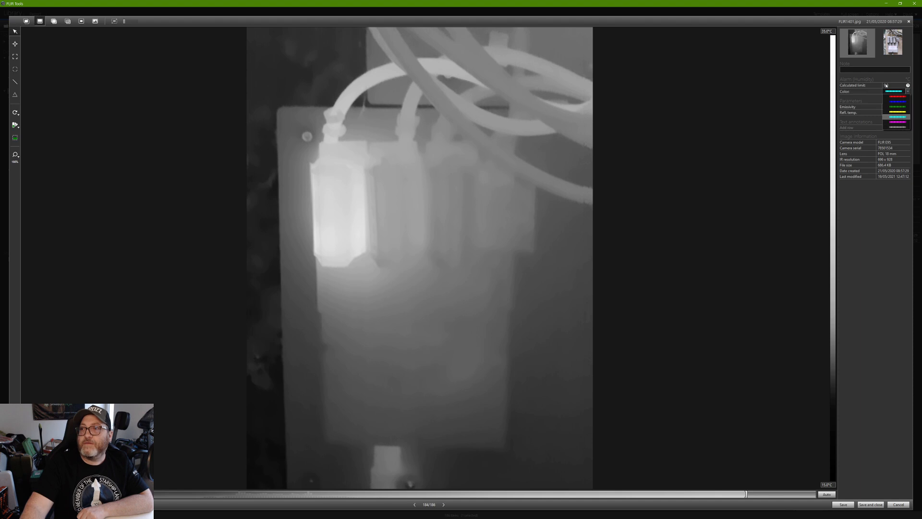
left_click(909, 92)
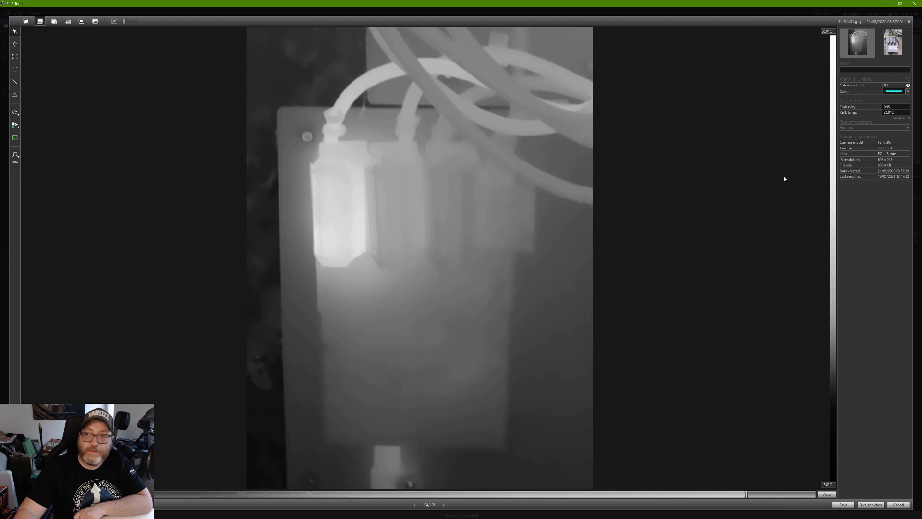
left_click(907, 91)
left_click(896, 107)
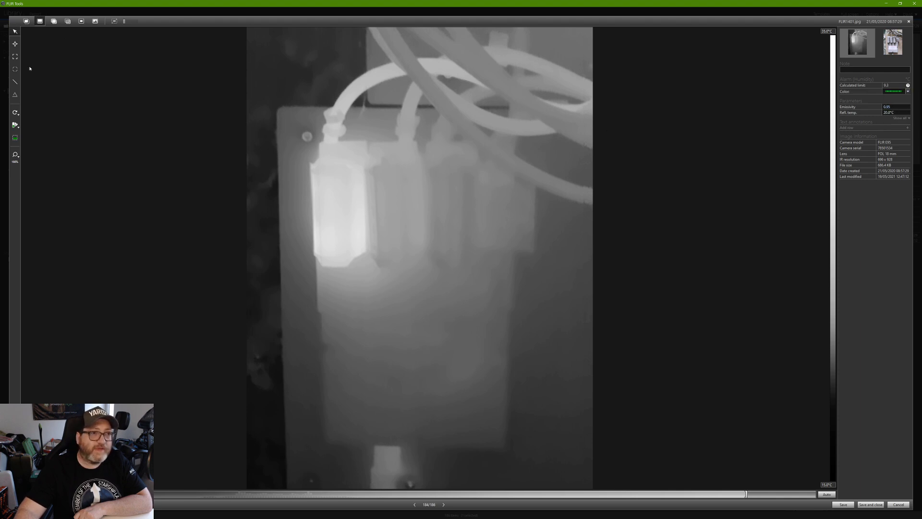
left_click(19, 127)
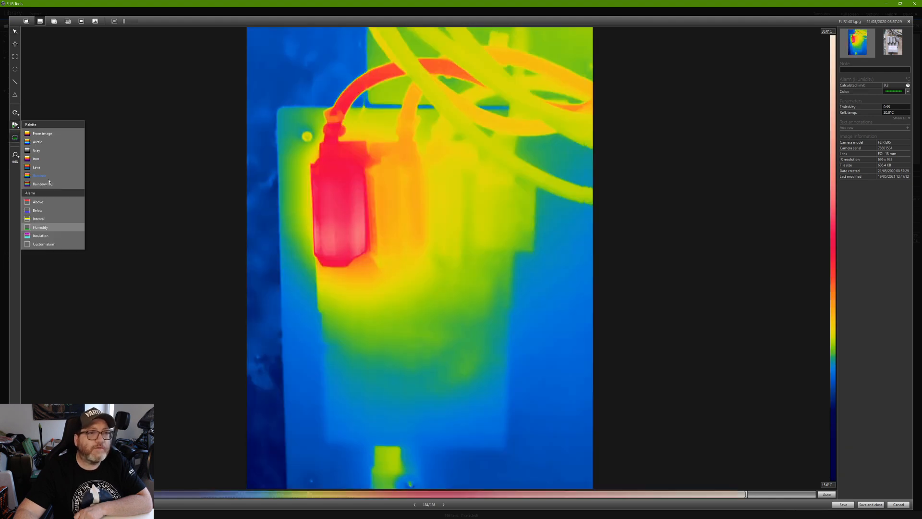
Set up a custom Above alarm at 24 °C in solid red on an Iron background.
left_click(41, 245)
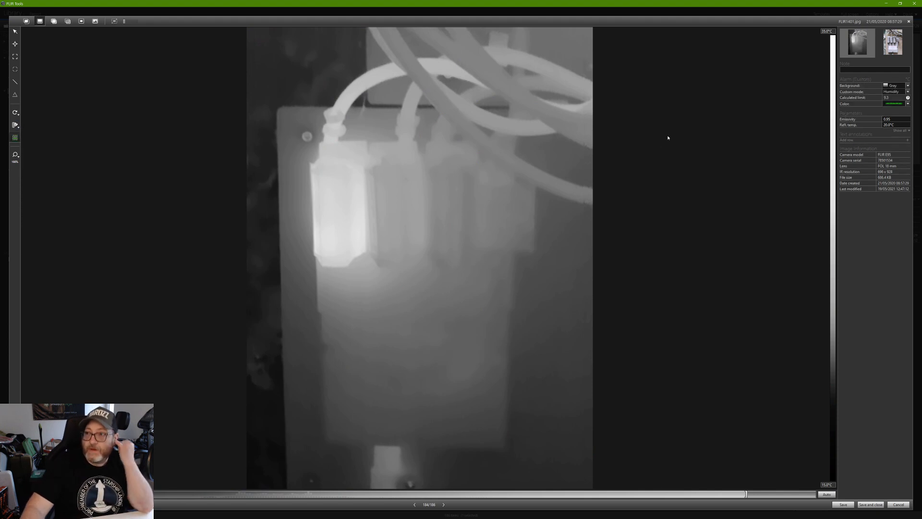
left_click(908, 87)
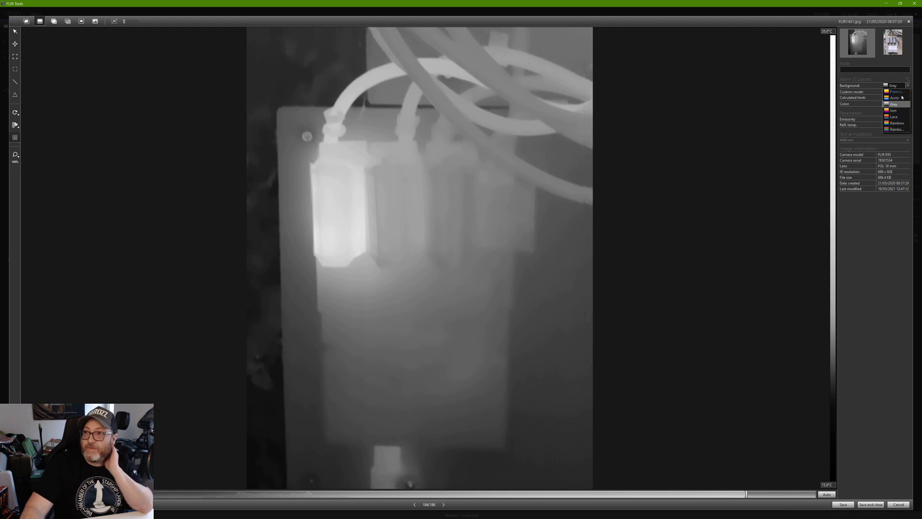
left_click(893, 111)
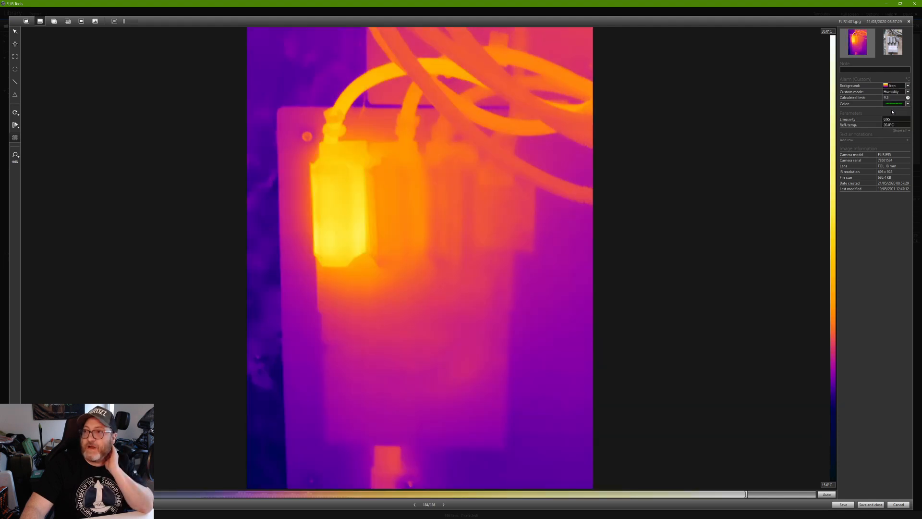
left_click(909, 91)
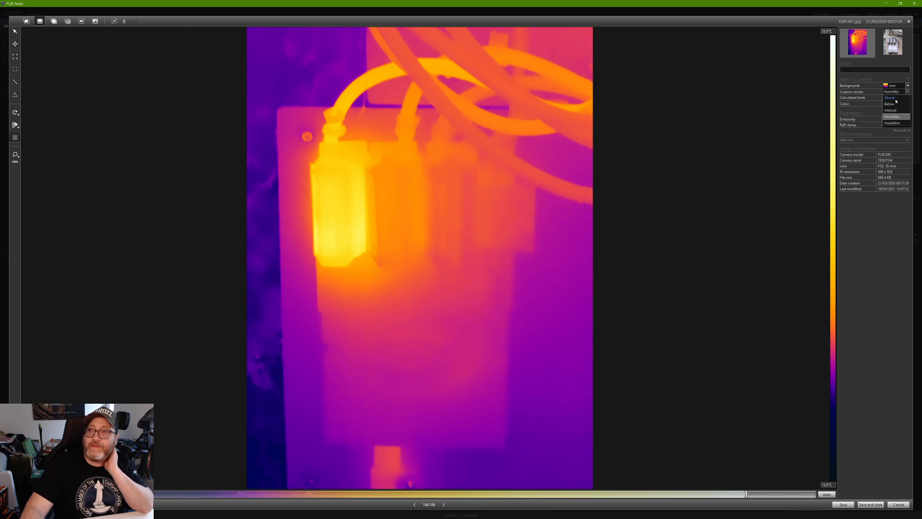
left_click(896, 98)
key("BackSpace")
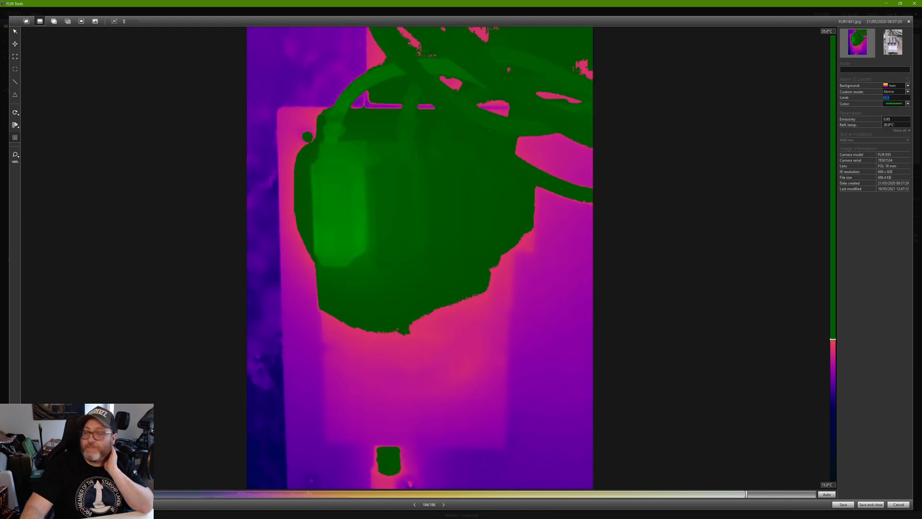
type("24")
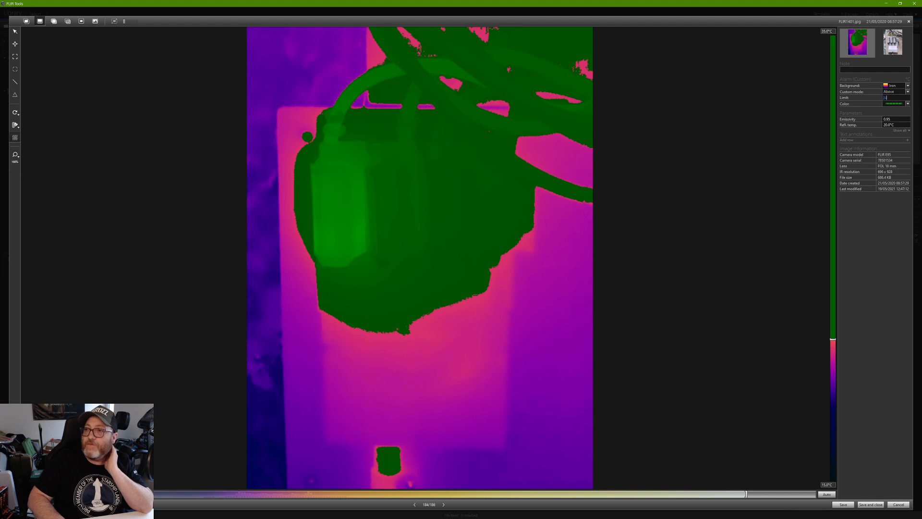
left_click(907, 104)
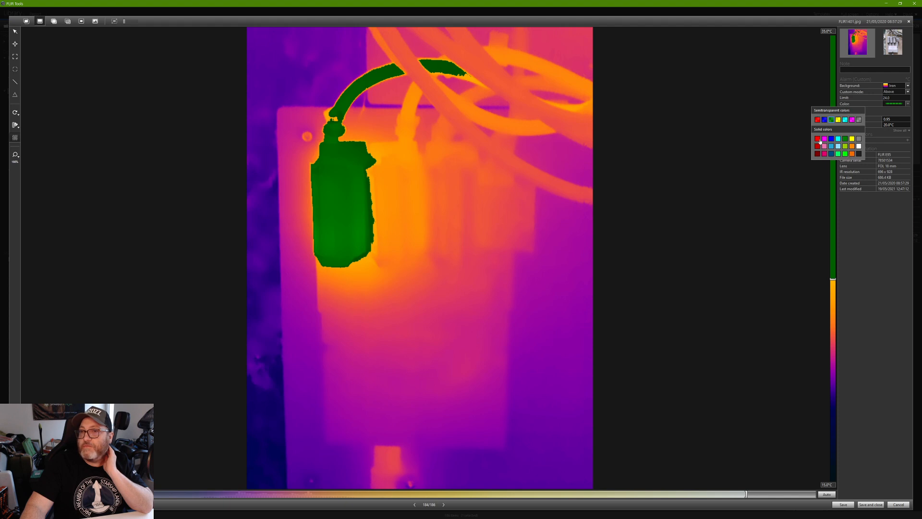
left_click(819, 138)
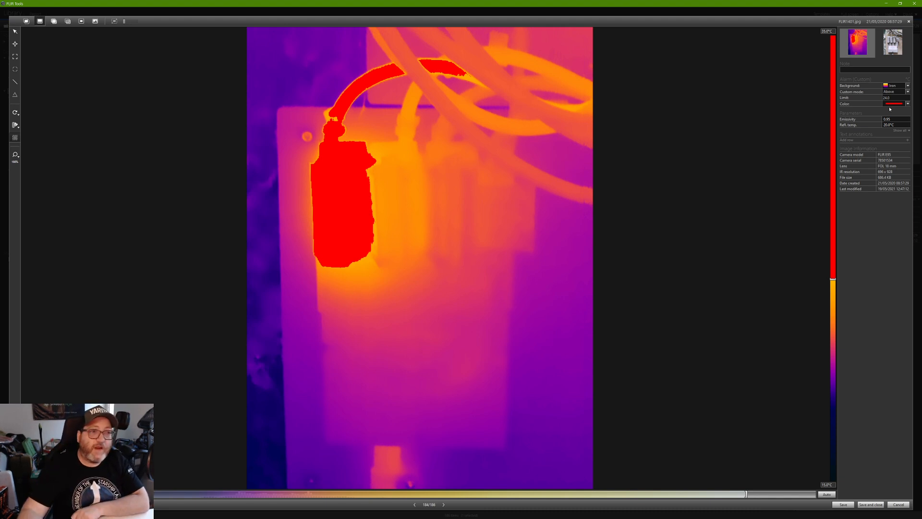
Try Arctic and Lava backgrounds, then settle on a Gray background.
left_click(895, 86)
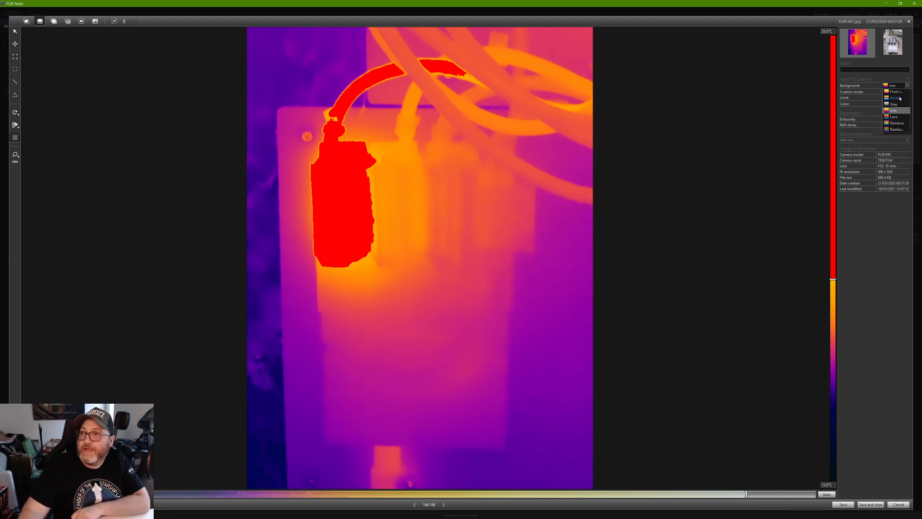
left_click(896, 98)
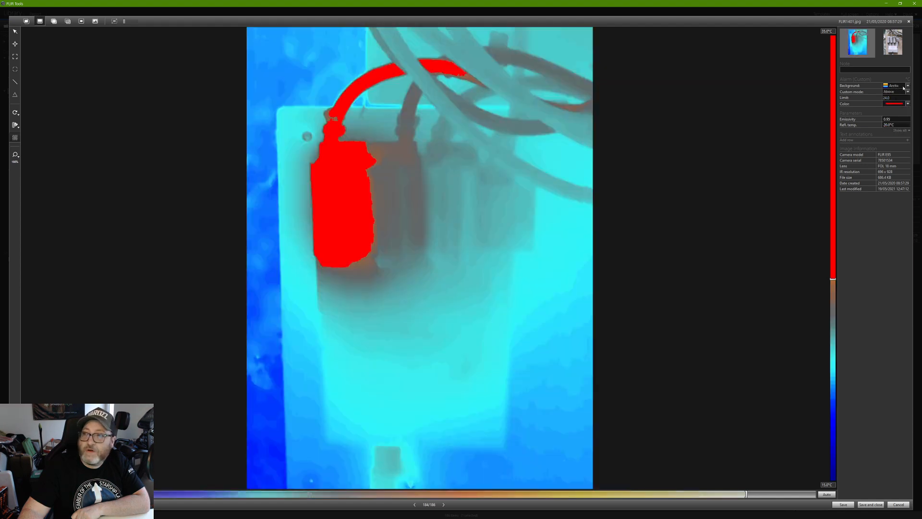
left_click(907, 85)
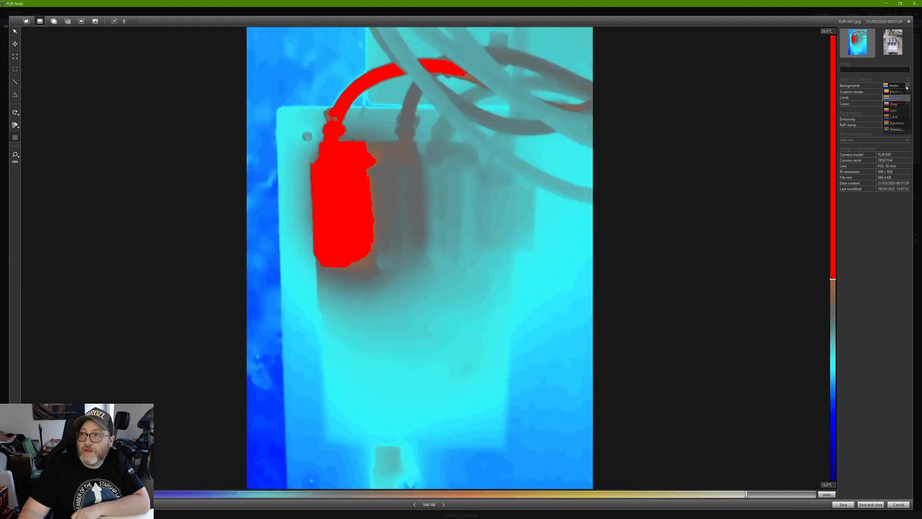
left_click(892, 117)
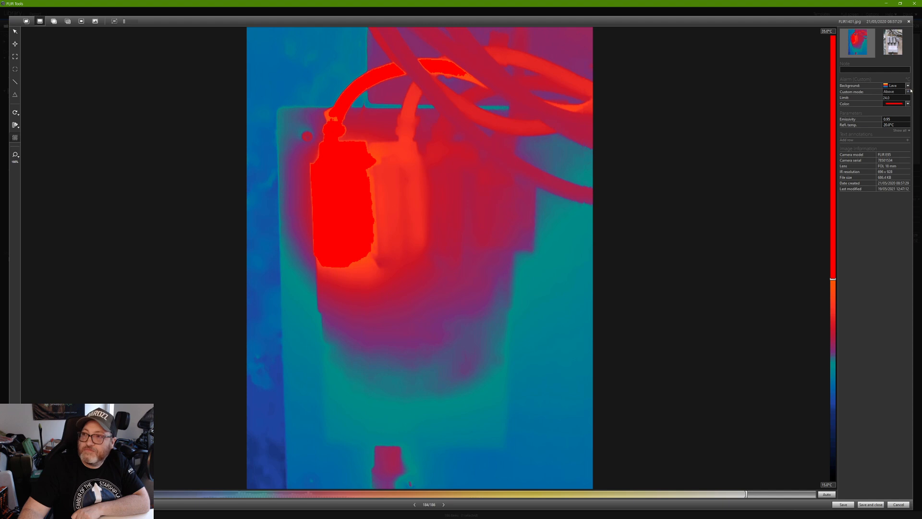
left_click(908, 86)
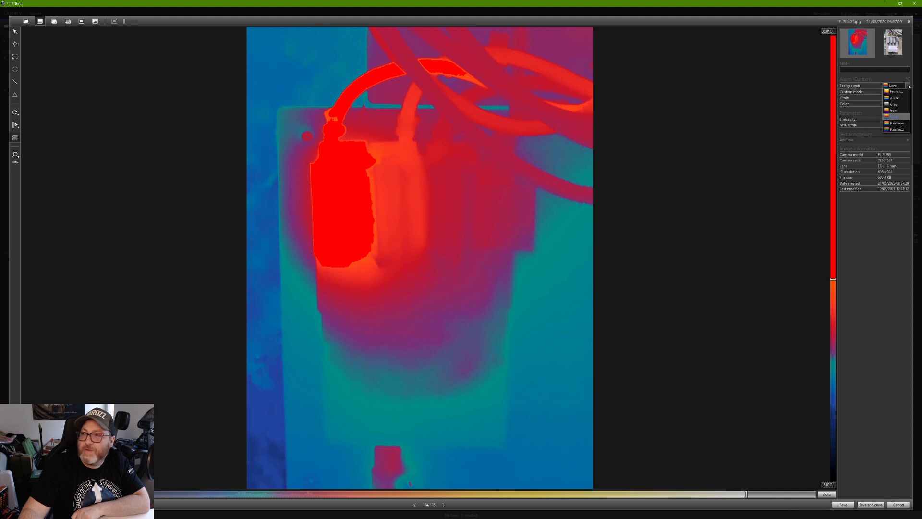
left_click(895, 104)
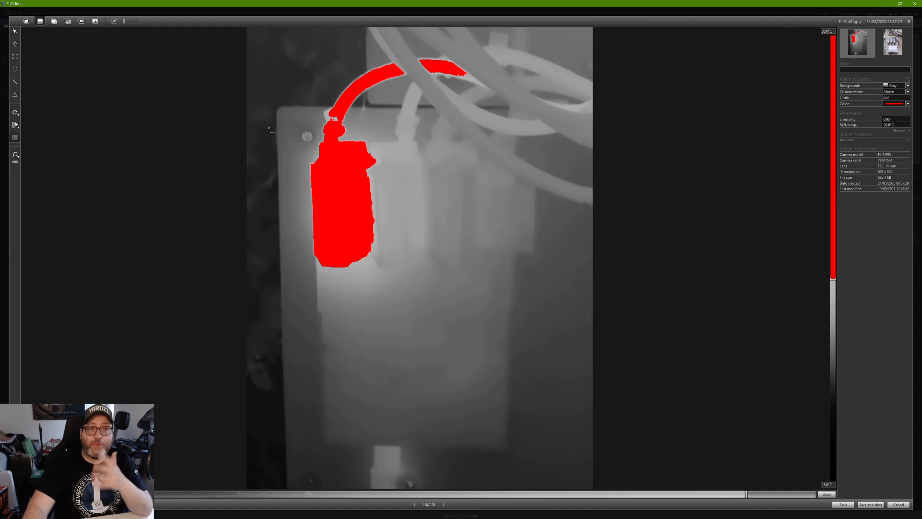
Blend the thermal image with the photo in Iron with no alarm, auto-fitting the range.
left_click(53, 21)
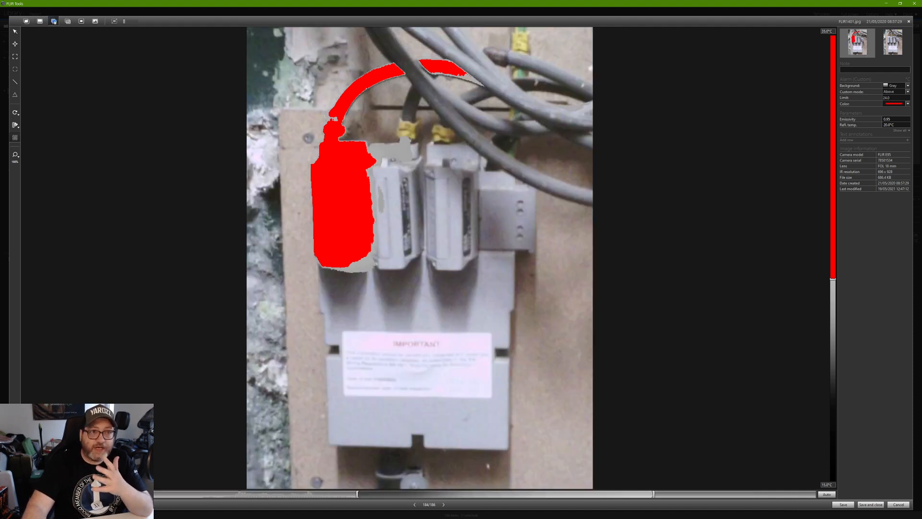
left_click(15, 126)
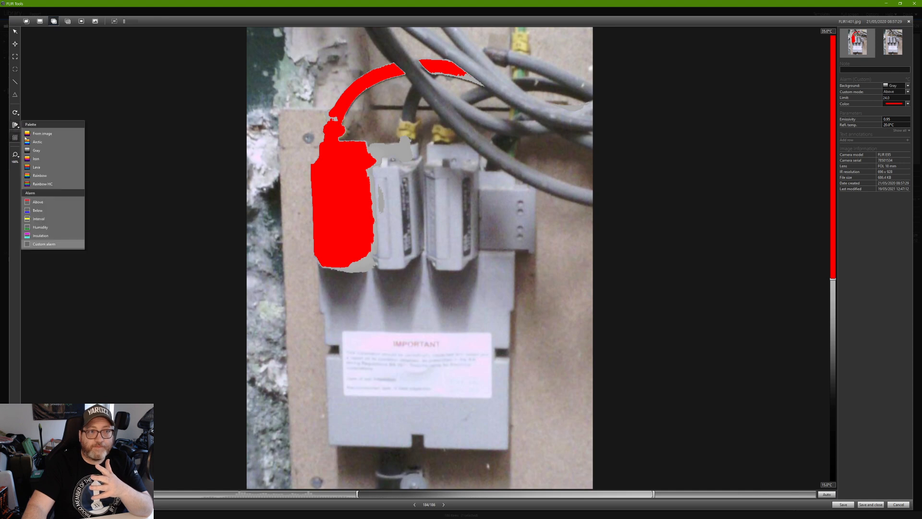
left_click(40, 161)
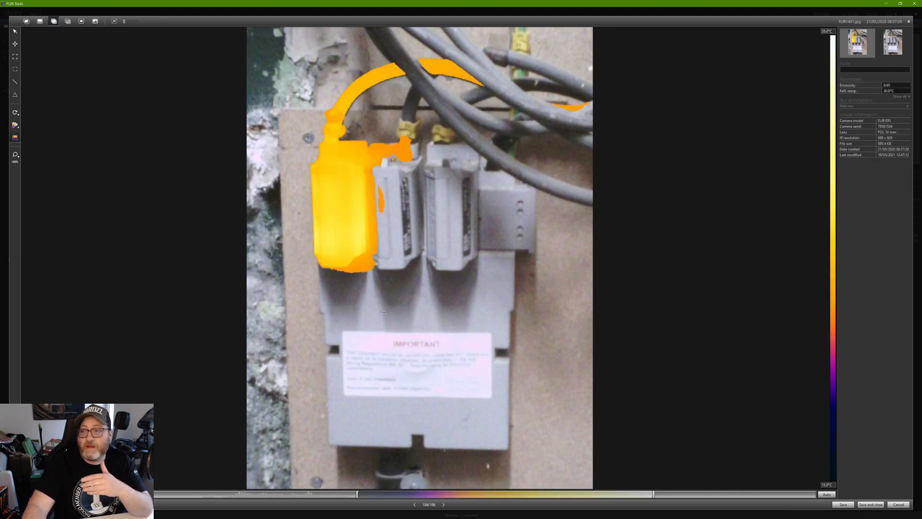
left_click(826, 495)
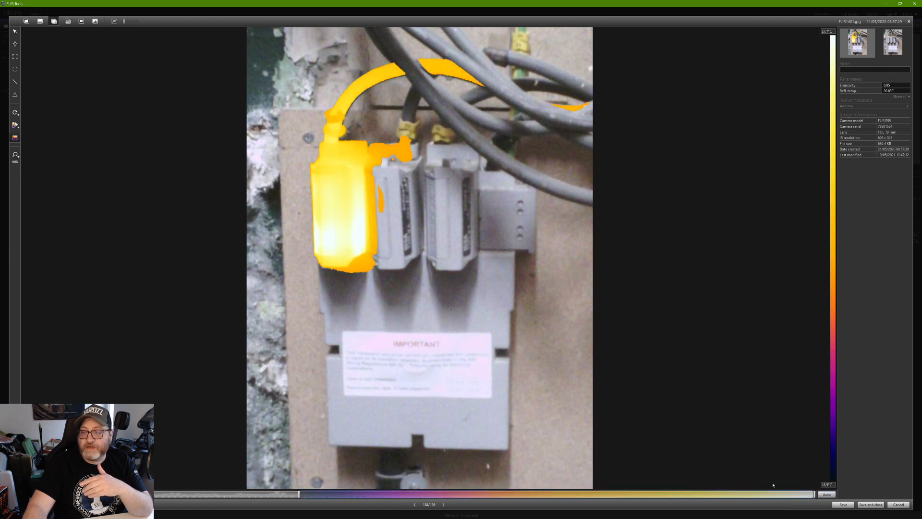
Set the temperature scale to 15.0–30.0 °C.
left_click(824, 30)
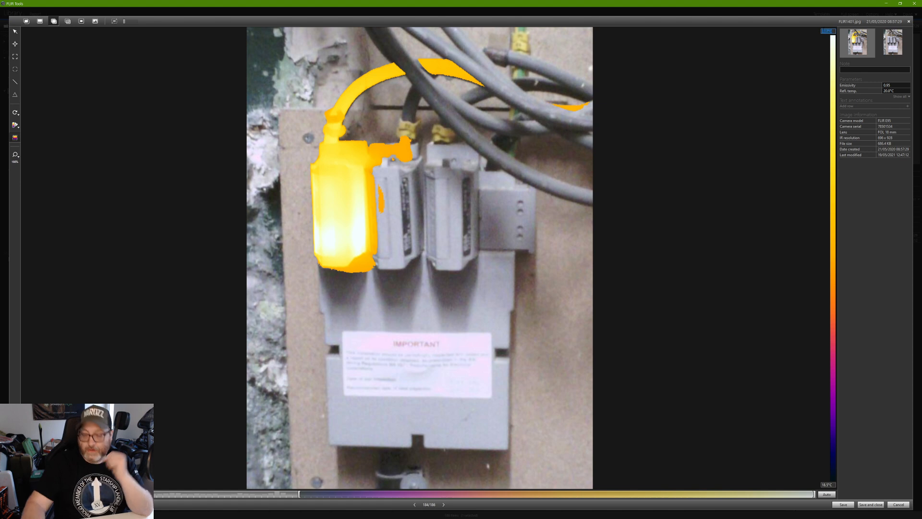
type("30")
key("Return")
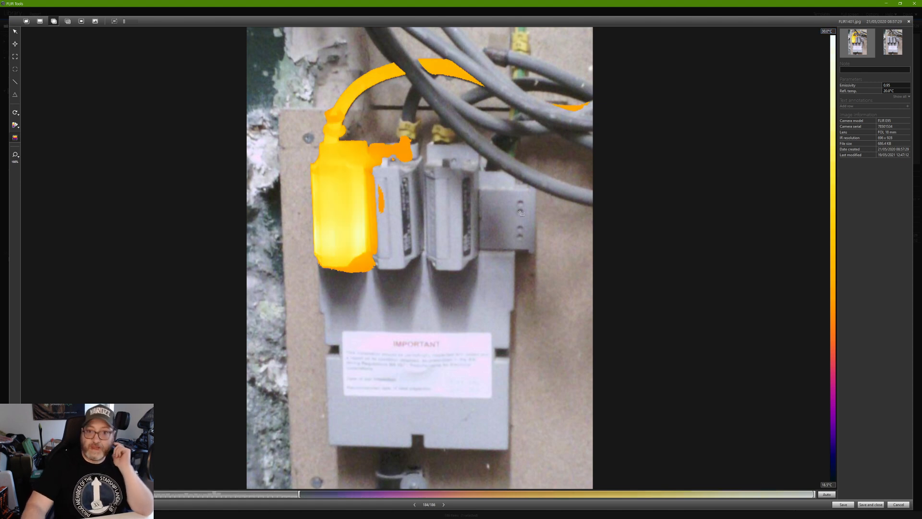
left_click(827, 485)
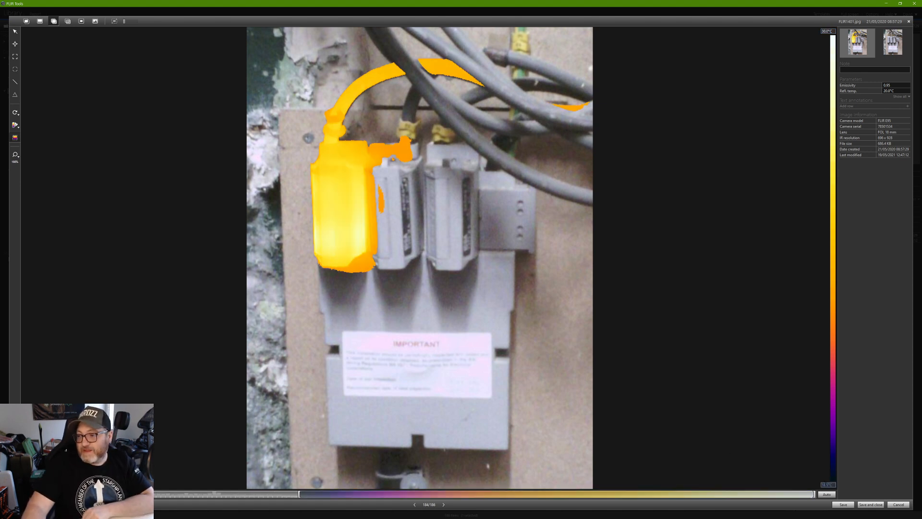
type("15")
key("Tab")
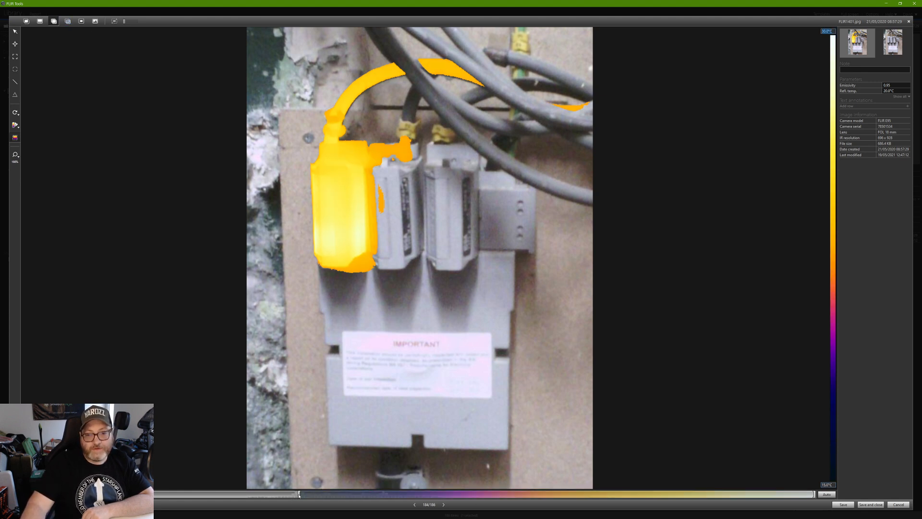
Slide the blend fully to thermal, refit the zoom, and auto-fit the scale to 18.5–27.7 °C.
left_click_drag(294, 494, 292, 495)
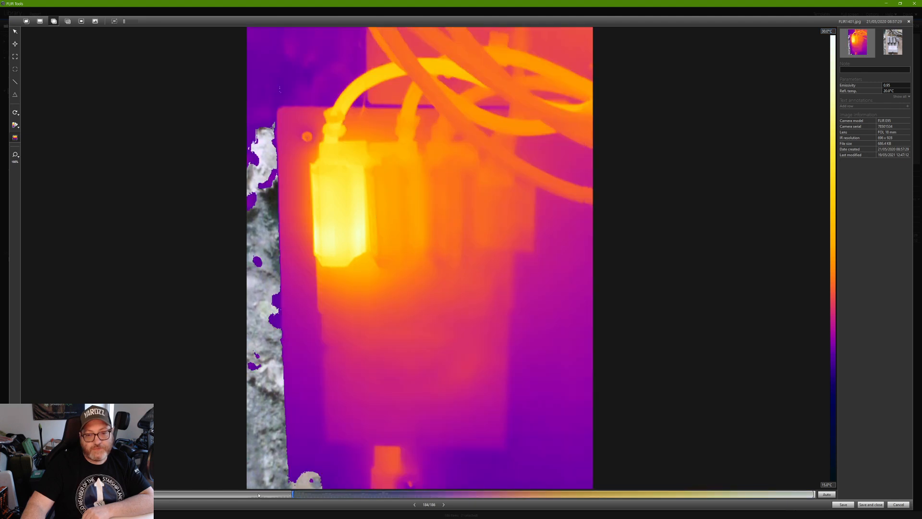
left_click_drag(291, 495, 190, 495)
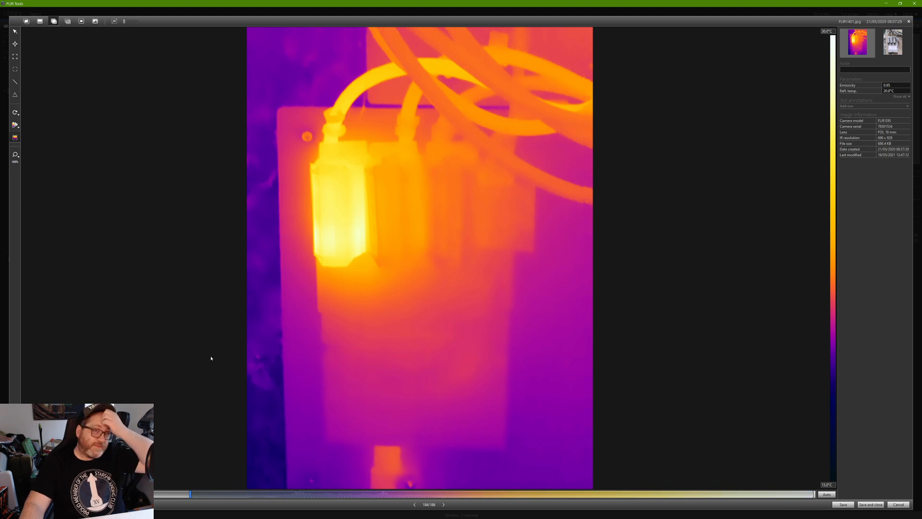
left_click(17, 160)
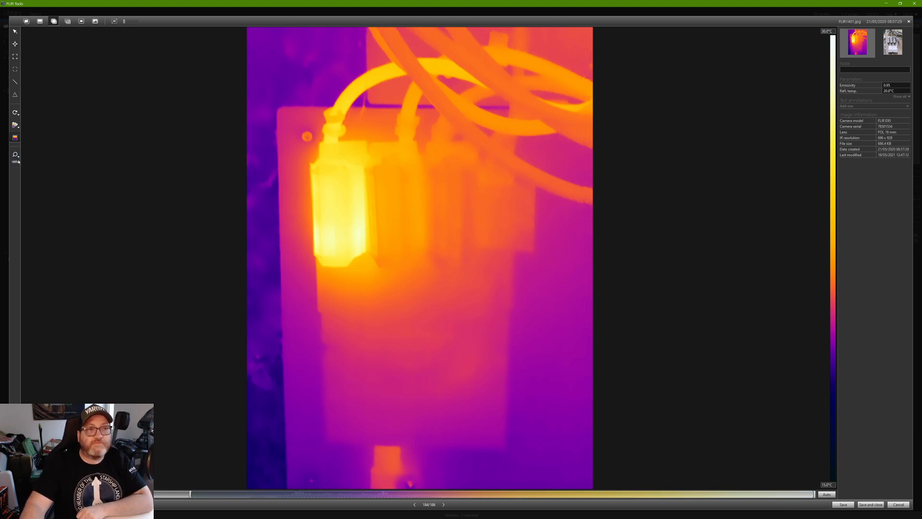
left_click(27, 161)
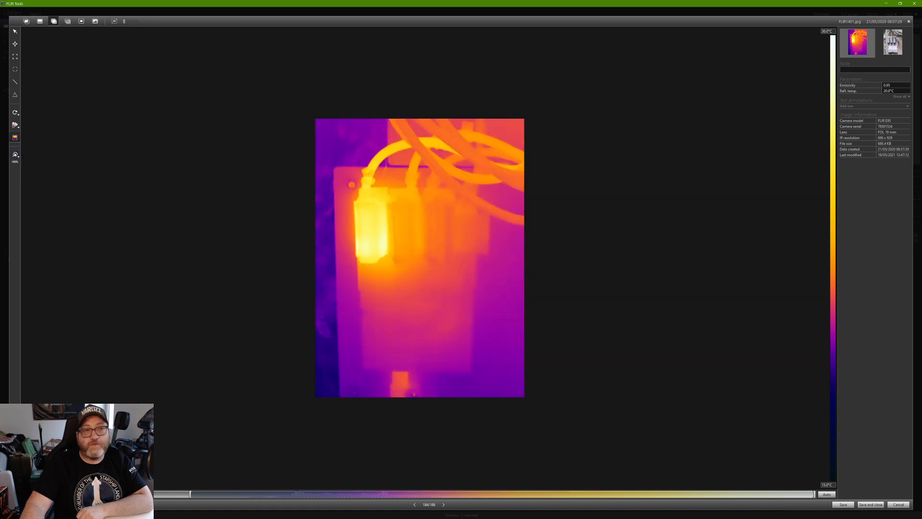
left_click(17, 154)
left_click(38, 162)
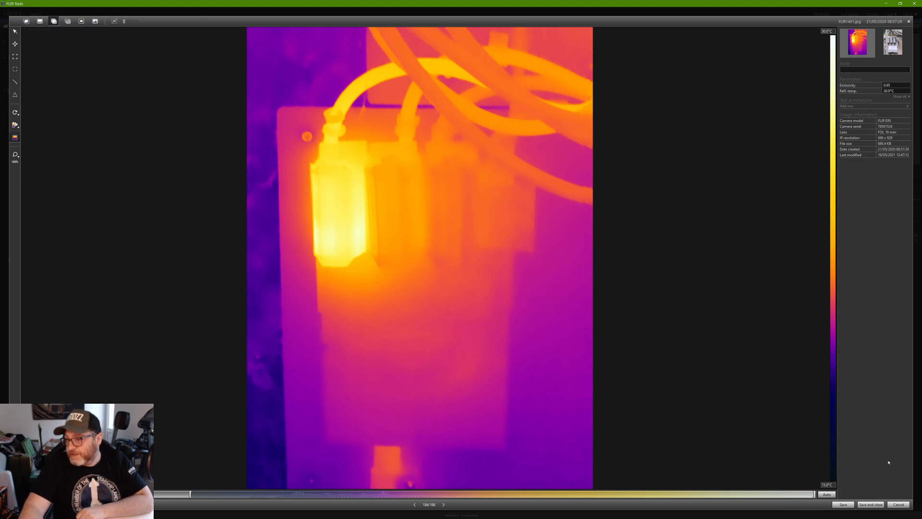
left_click(826, 495)
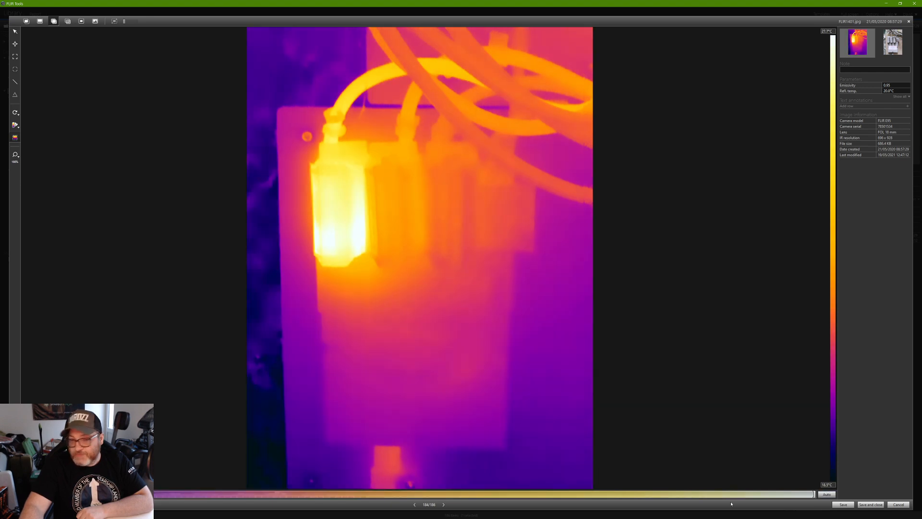